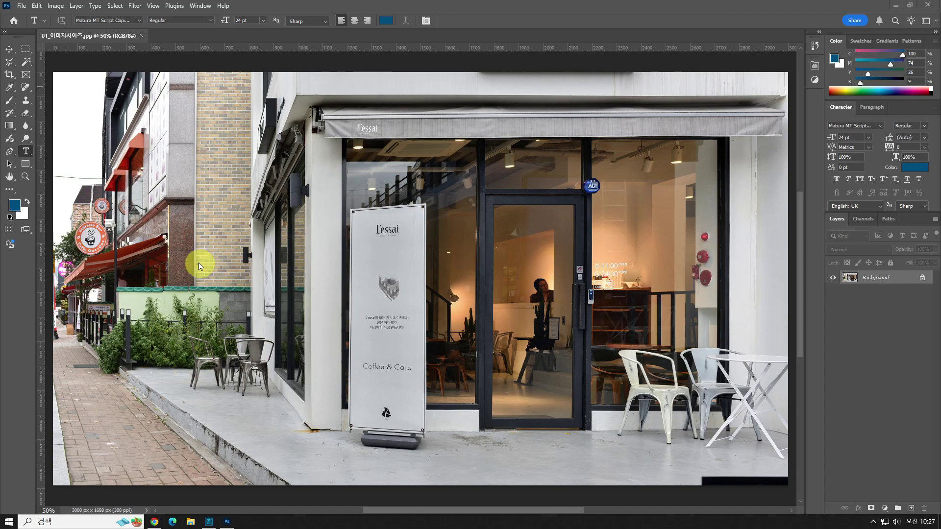
mouse_move(150, 43)
left_mouse_down()
mouse_move(57, 61)
mouse_move(39, 38)
mouse_move(86, 9)
mouse_move(189, 13)
mouse_move(147, 47)
left_mouse_up()
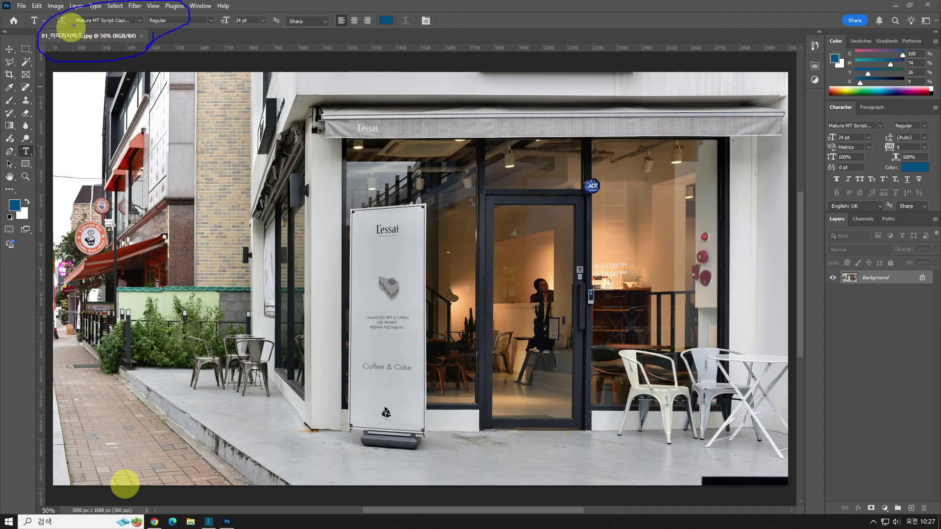
mouse_move(36, 488)
left_mouse_down()
mouse_move(70, 476)
mouse_move(141, 476)
mouse_move(163, 509)
mouse_move(42, 521)
mouse_move(17, 507)
mouse_move(52, 487)
left_mouse_up()
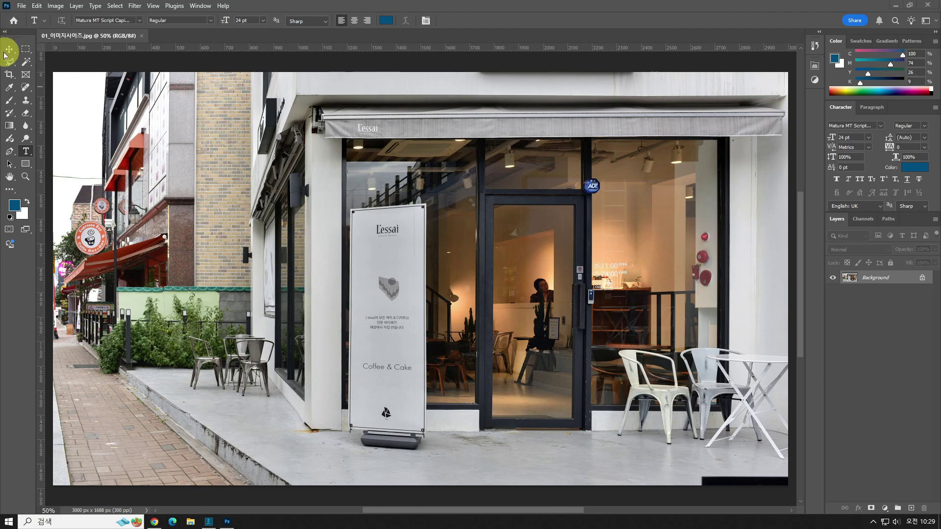
Zoom in on the storefront photo and inspect the doorway, fire alarms and window interior up close.
left_click(26, 177)
left_click_drag(530, 258, 386, 301)
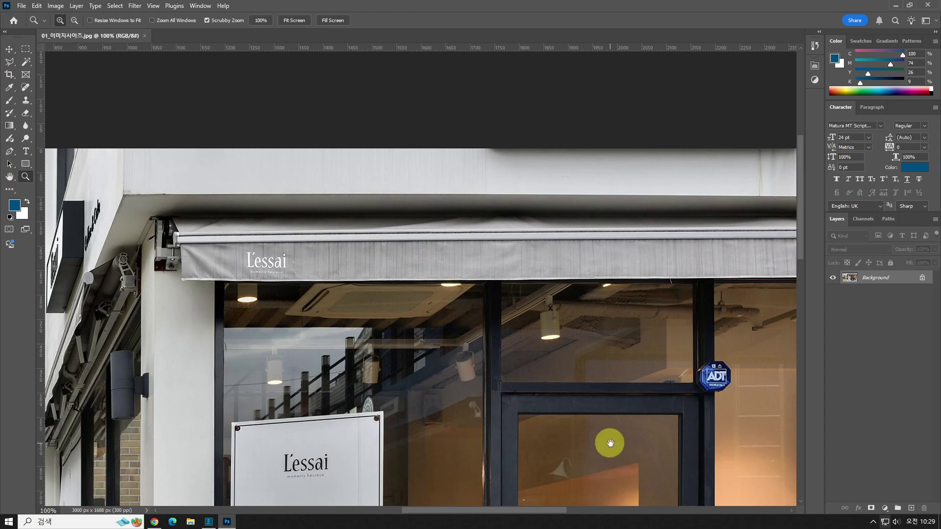
left_click_drag(609, 443, 435, 204)
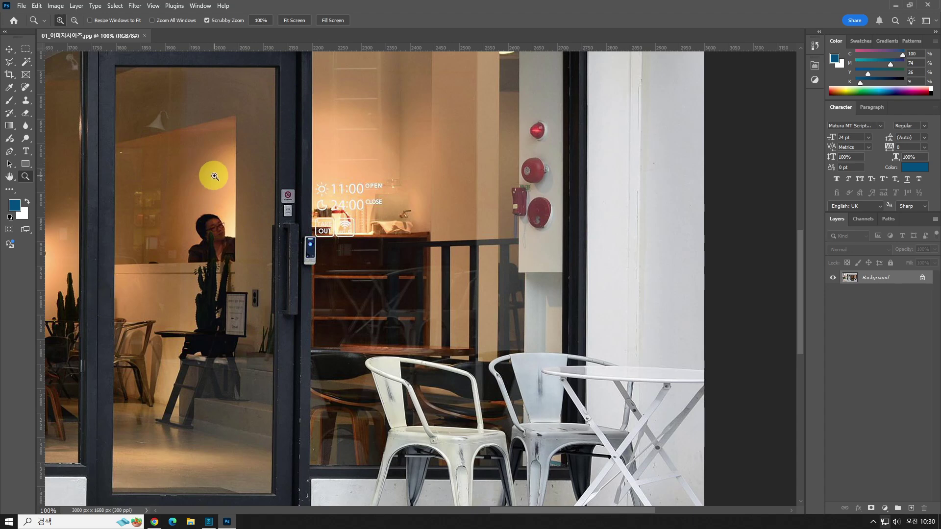
left_click_drag(535, 272, 566, 337)
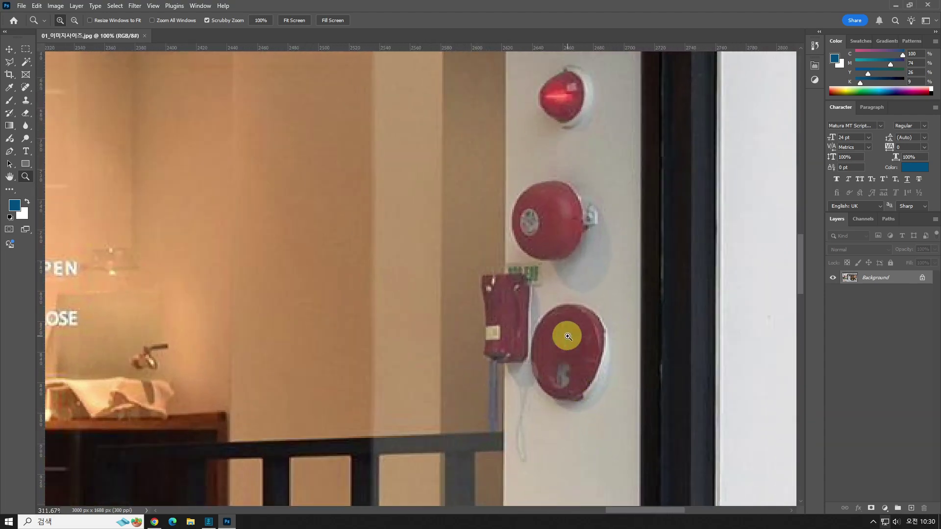
left_click_drag(227, 173, 475, 292)
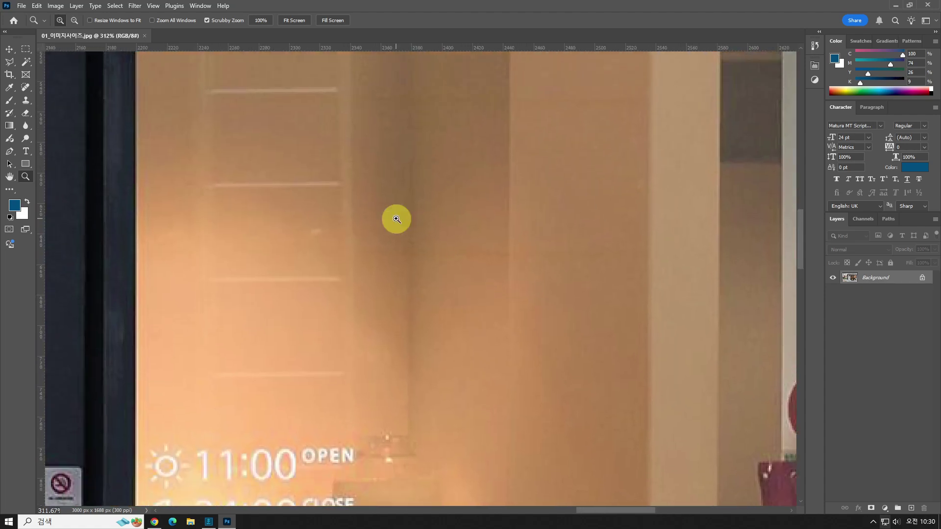
left_click_drag(396, 219, 535, 333)
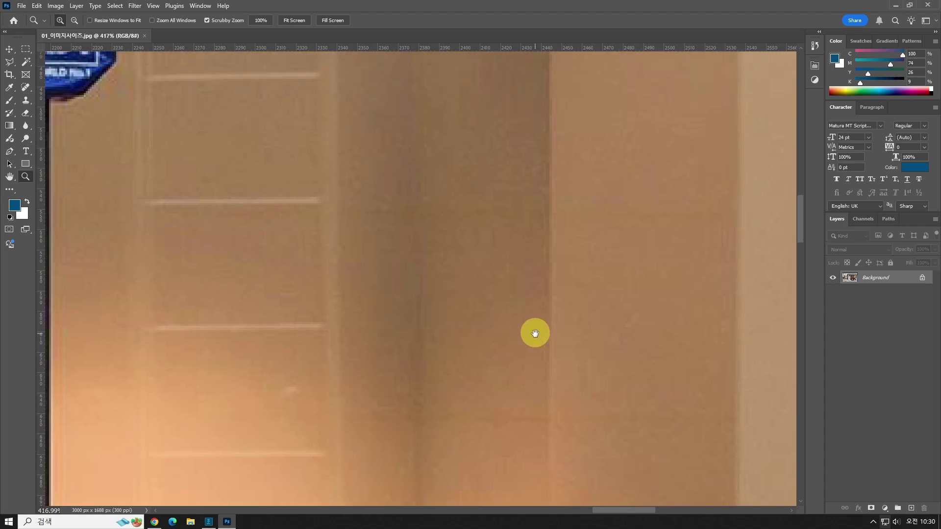
left_click_drag(590, 258, 662, 338)
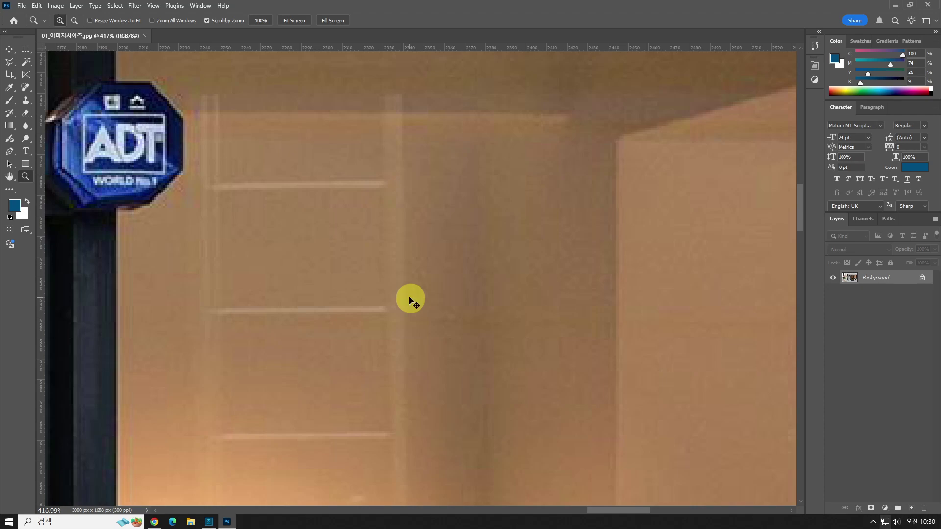
Compare the photo at 33.3% and 100% magnification, and finish with the whole image centred at 50%.
key("ctrl+1")
key("ctrl+minus")
key("ctrl+minus")
key("ctrl+minus")
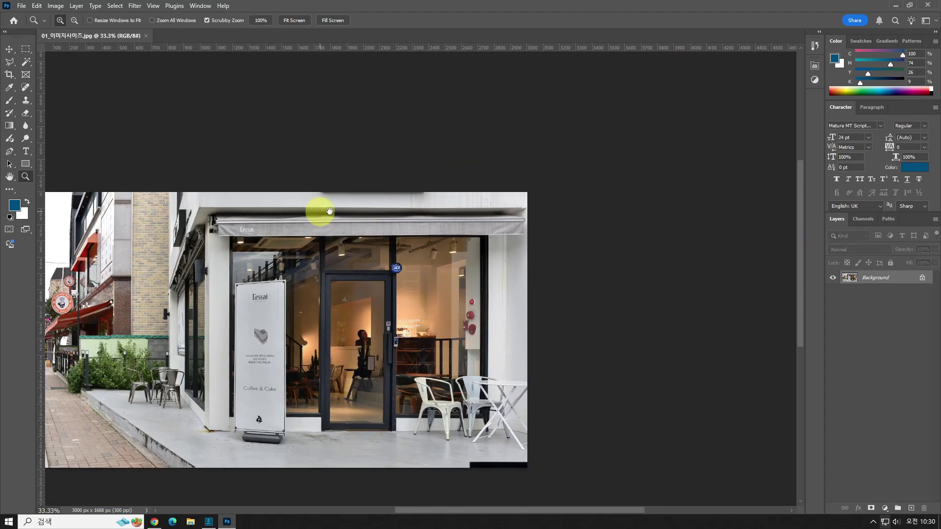
left_click_drag(319, 210, 445, 152)
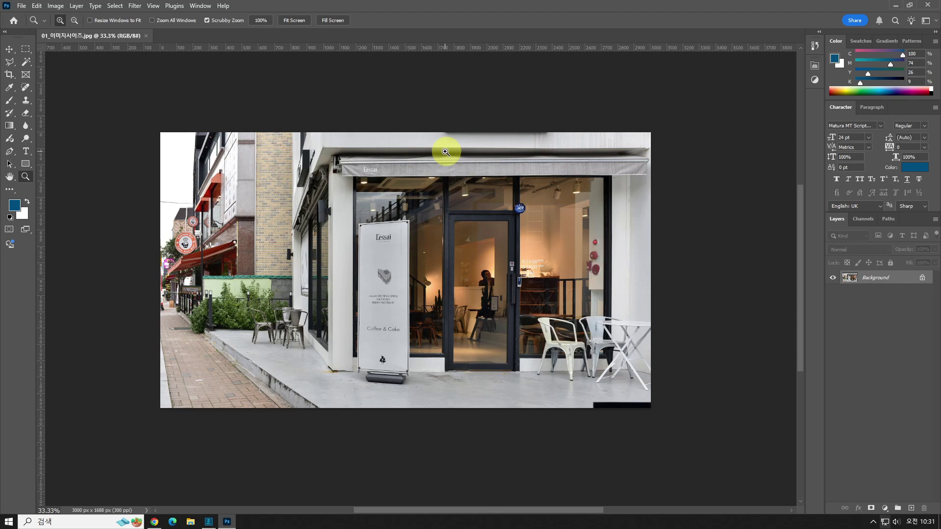
key("ctrl+plus")
key("ctrl+plus")
key("ctrl+plus")
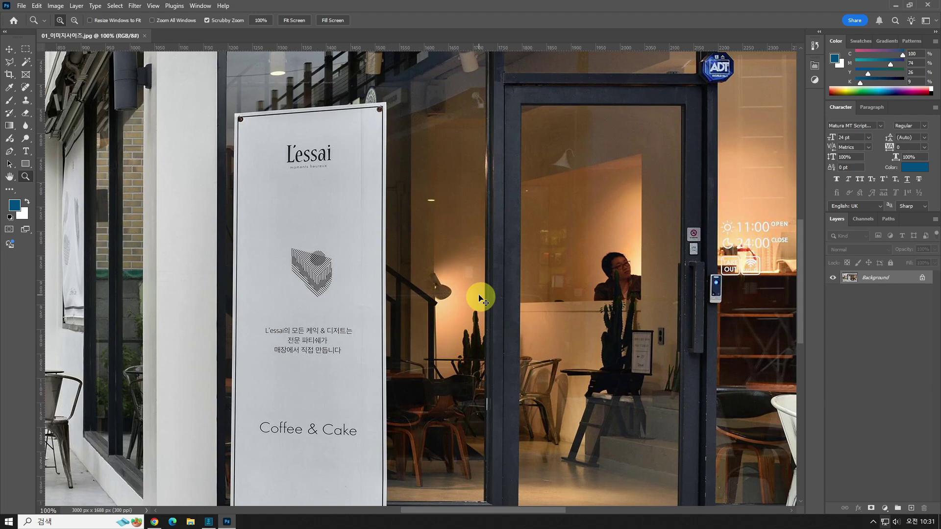
key("ctrl+minus")
key("ctrl+minus")
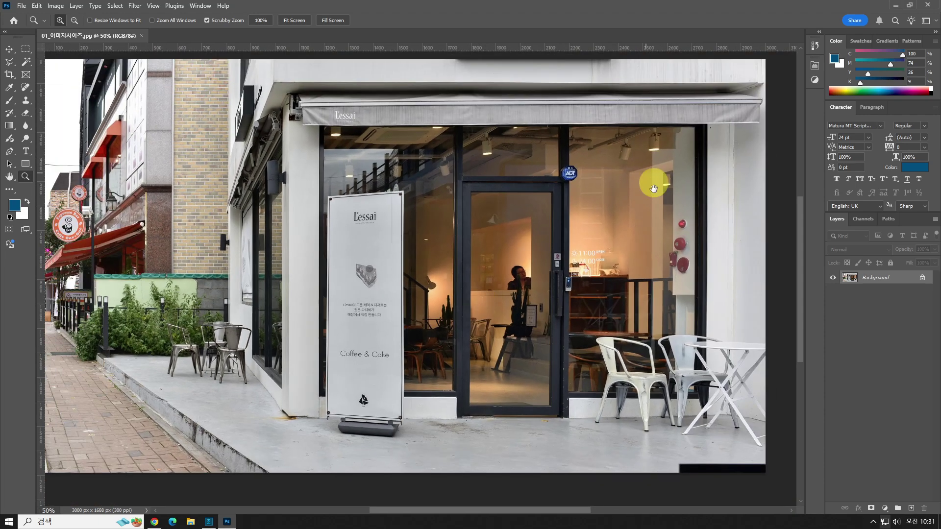
left_click_drag(591, 177, 609, 183)
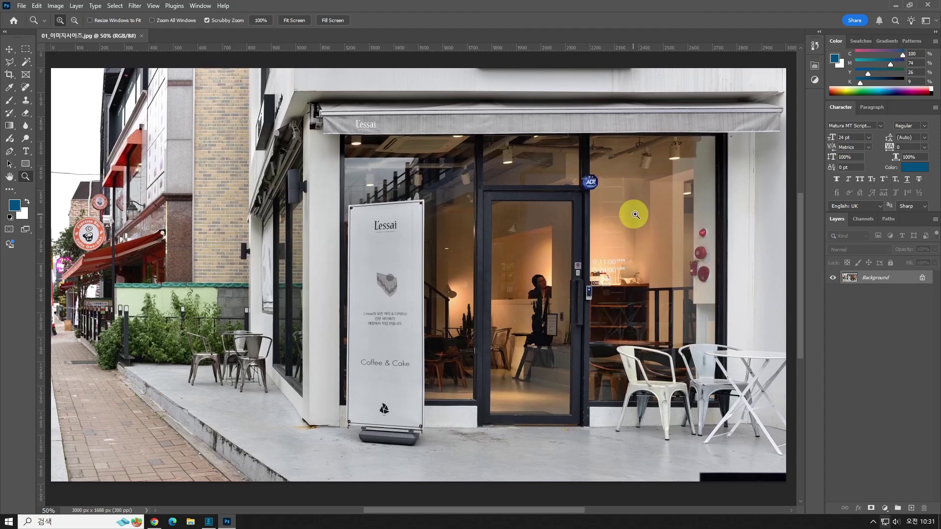
Open the Image Size settings and examine the file size, pixel dimensions, width, height and resolution.
left_click(53, 6)
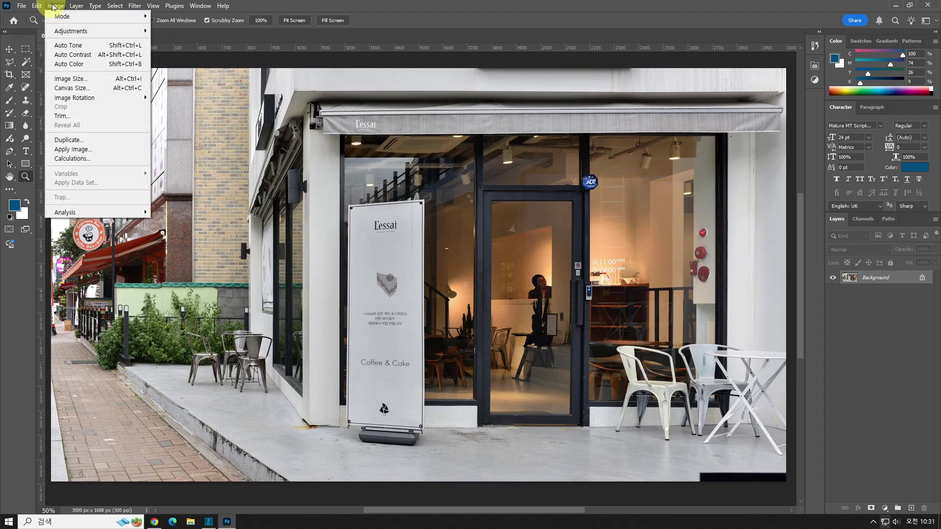
left_click(97, 81)
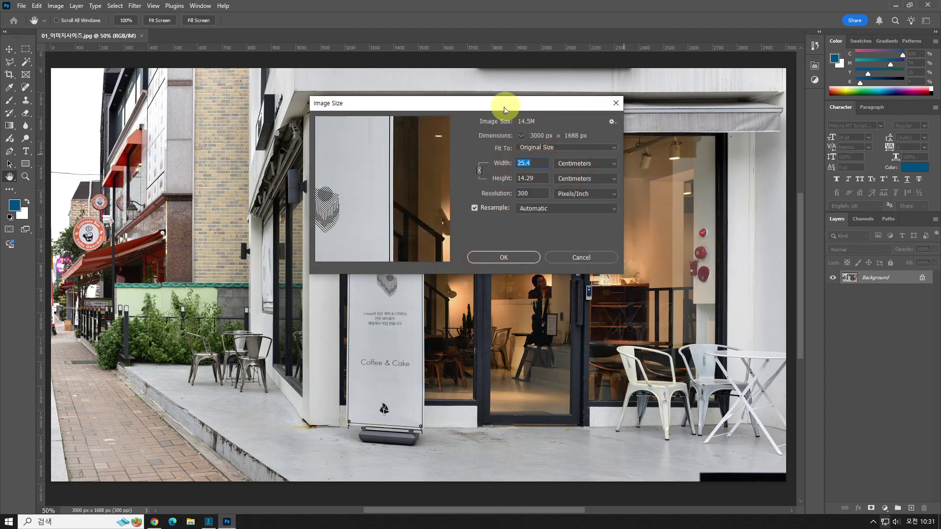
left_click_drag(504, 106, 480, 79)
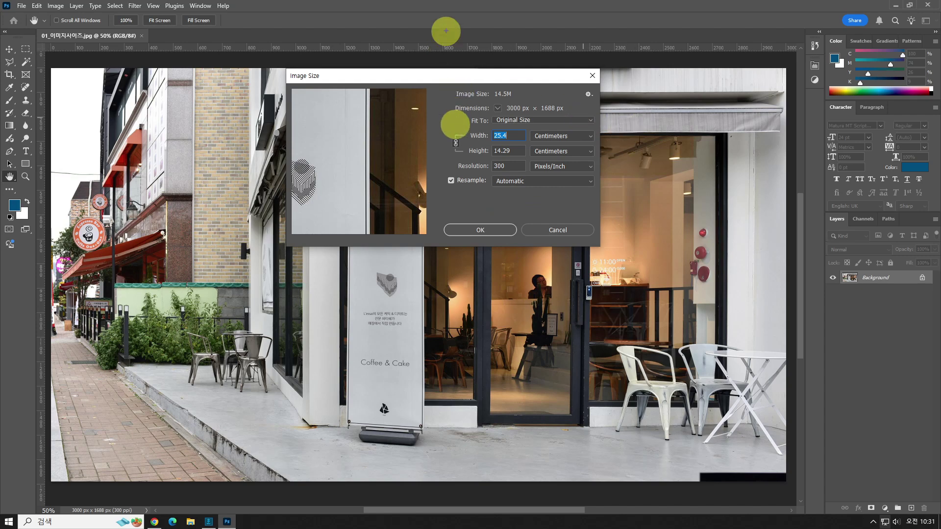
mouse_move(446, 33)
left_mouse_down()
mouse_move(451, 89)
mouse_move(576, 98)
mouse_move(606, 4)
mouse_move(453, 5)
mouse_move(451, 58)
left_mouse_up()
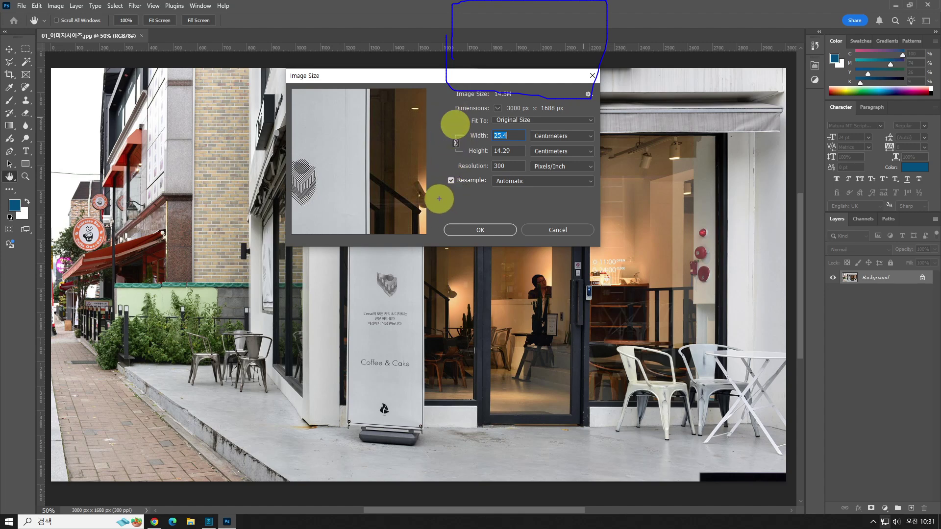
mouse_move(455, 124)
left_mouse_down()
mouse_move(592, 206)
mouse_move(559, 114)
mouse_move(451, 117)
left_mouse_up()
left_click_drag(622, 9, 632, 173)
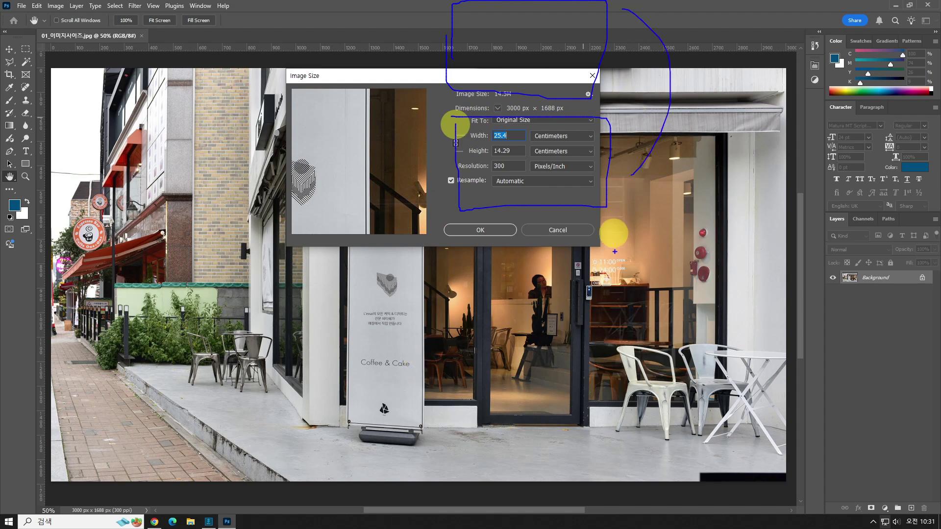
key("Escape")
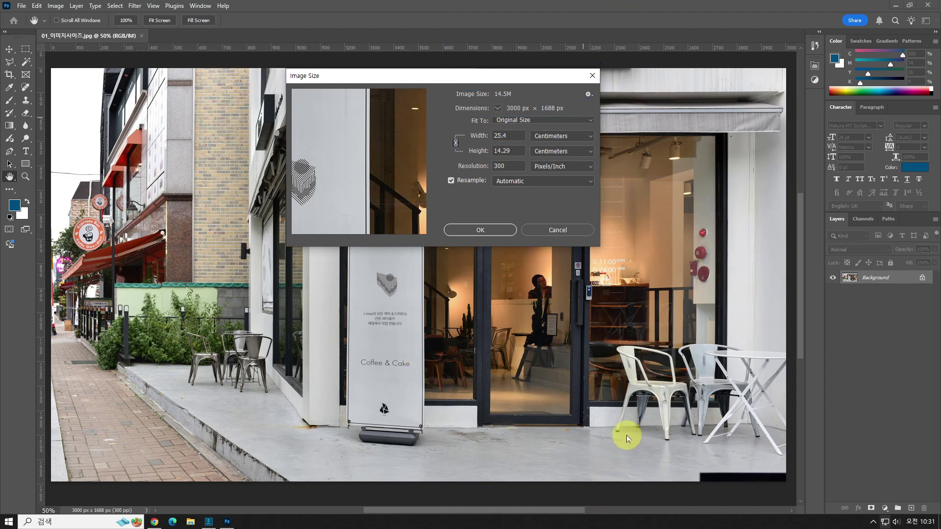
mouse_move(578, 120)
left_mouse_down()
mouse_move(568, 196)
mouse_move(575, 101)
mouse_move(578, 110)
left_mouse_up()
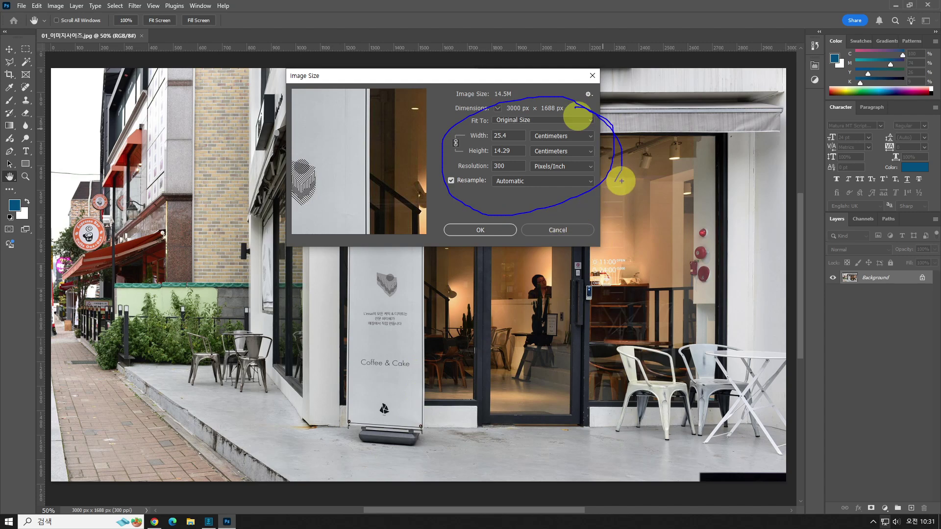
key("Escape")
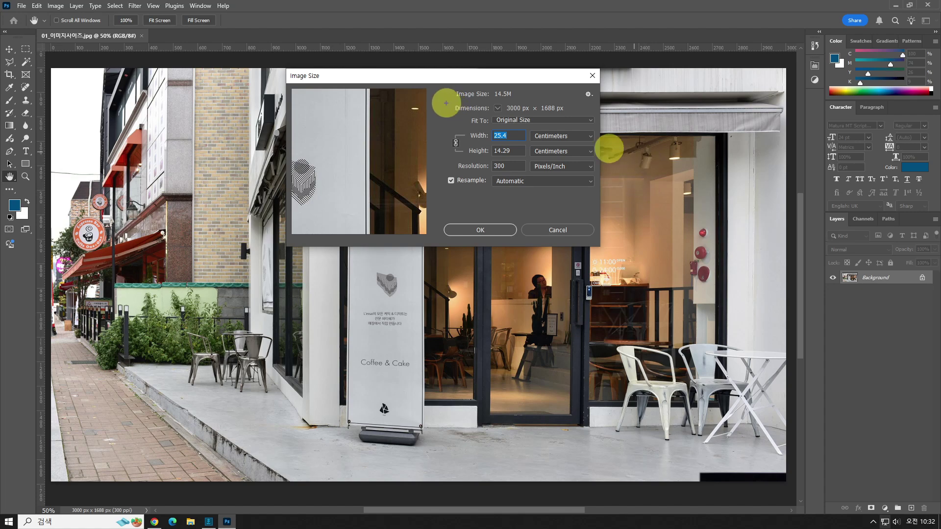
mouse_move(443, 103)
left_mouse_down()
mouse_move(511, 102)
mouse_move(499, 92)
mouse_move(488, 92)
mouse_move(488, 115)
mouse_move(566, 118)
mouse_move(567, 107)
mouse_move(543, 97)
mouse_move(471, 121)
left_mouse_up()
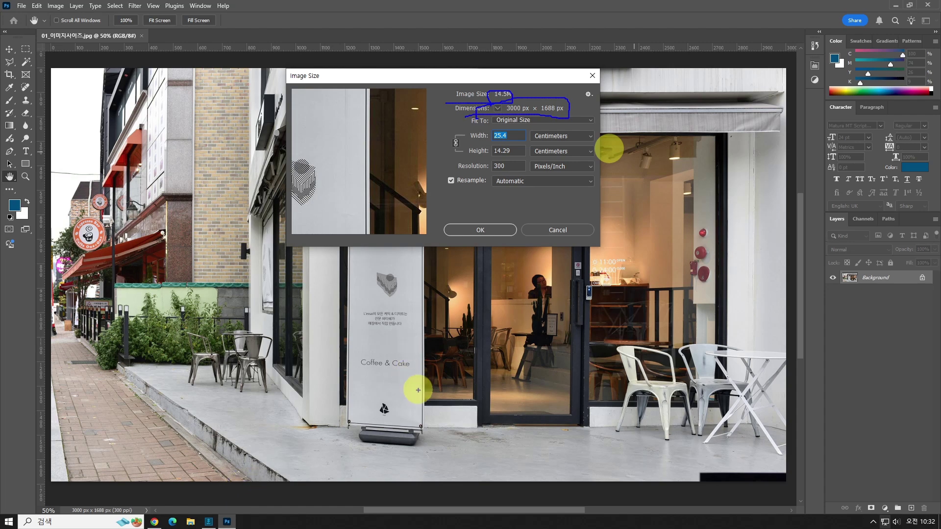
left_click_drag(511, 209, 554, 183)
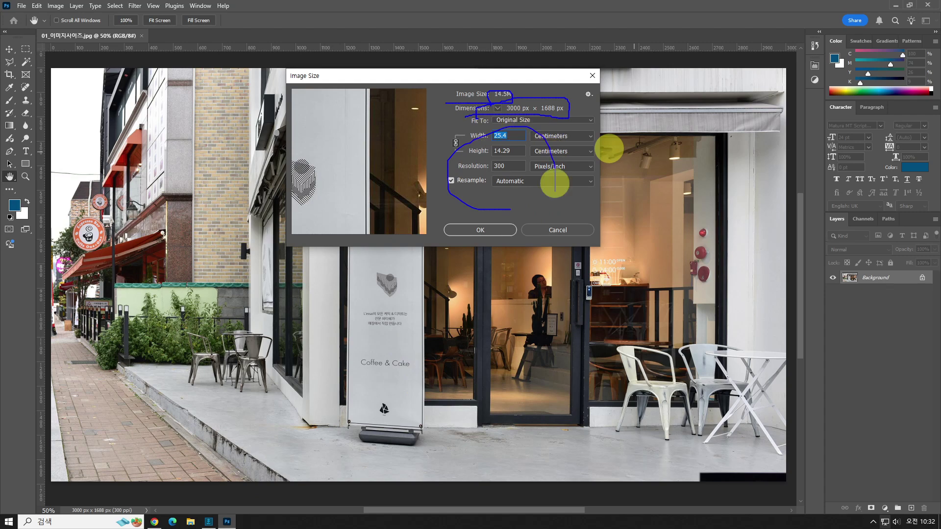
Switch the image size units to pixels and try a width of 800 pixels with linked proportions.
left_click(590, 137)
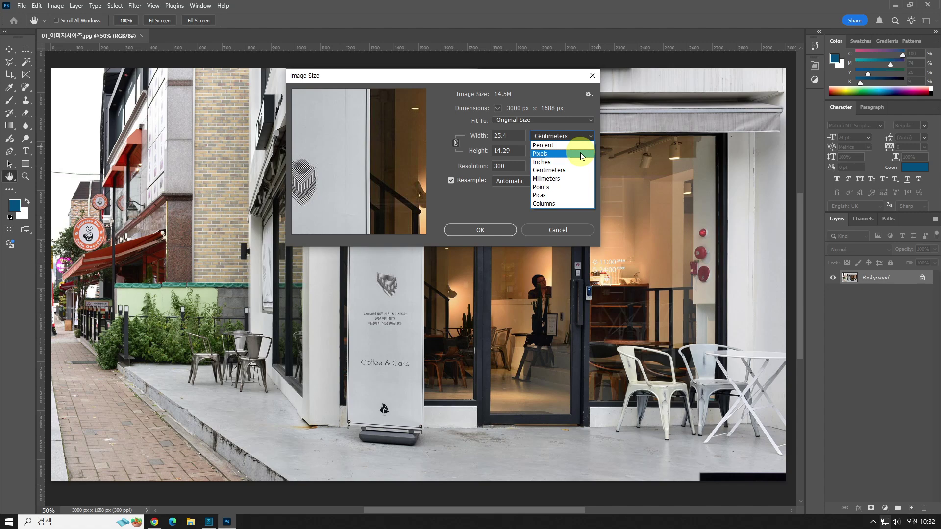
left_click(581, 155)
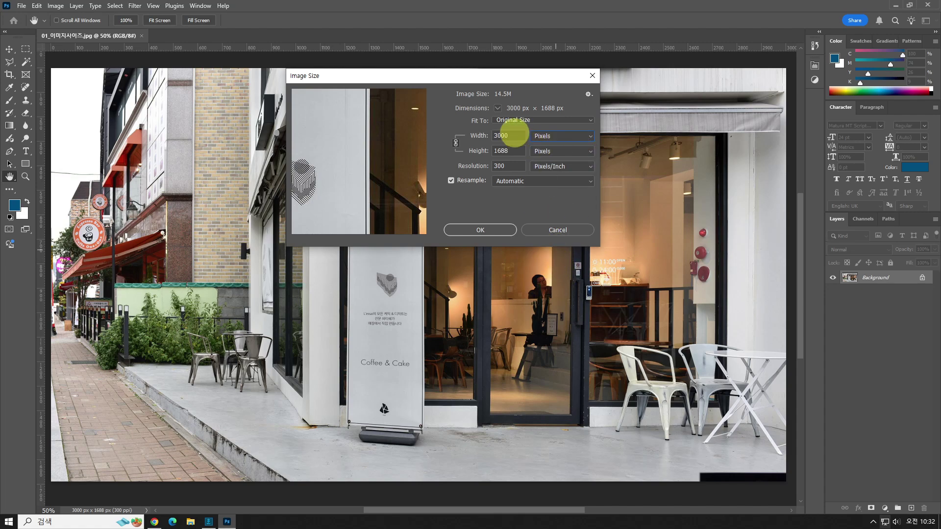
double_click(514, 133)
type("800")
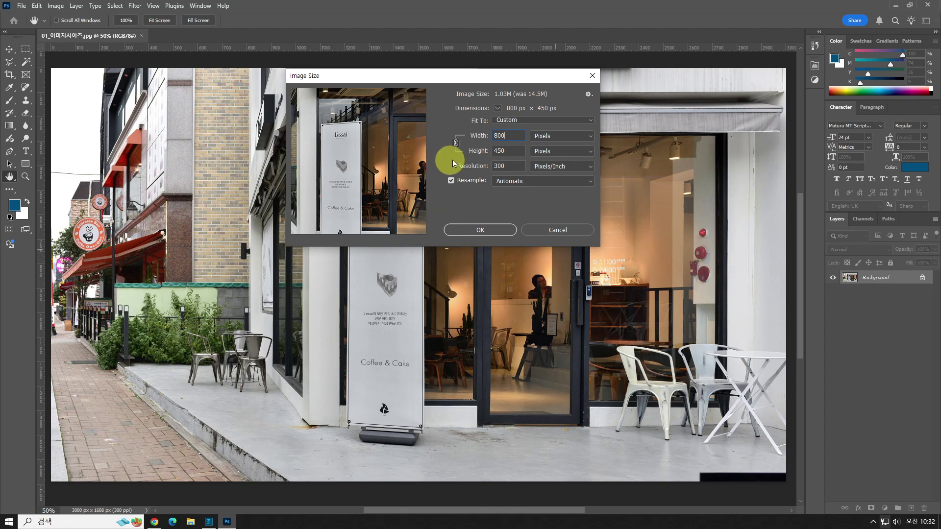
left_click_drag(456, 156, 461, 153)
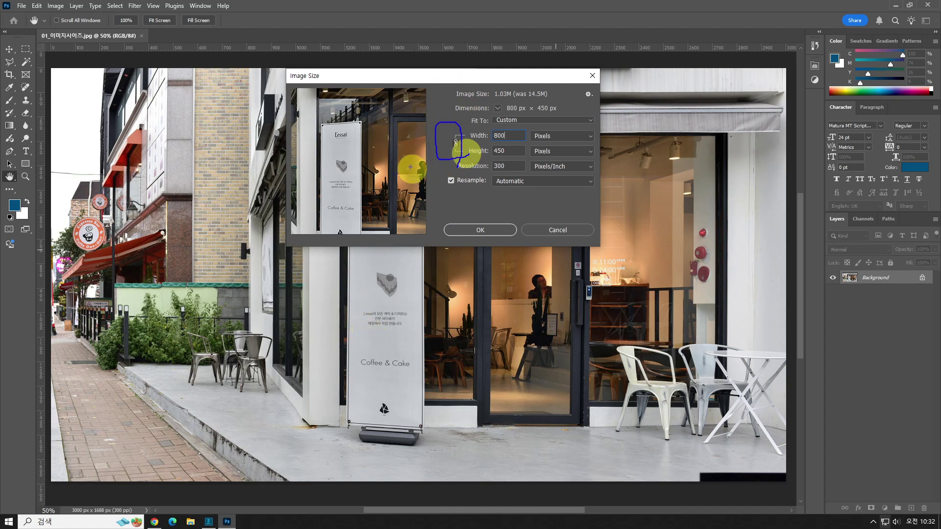
left_click_drag(440, 44, 448, 25)
mouse_move(421, 99)
left_mouse_down()
mouse_move(447, 78)
mouse_move(424, 30)
mouse_move(424, 47)
mouse_move(447, 15)
left_mouse_up()
key("Escape")
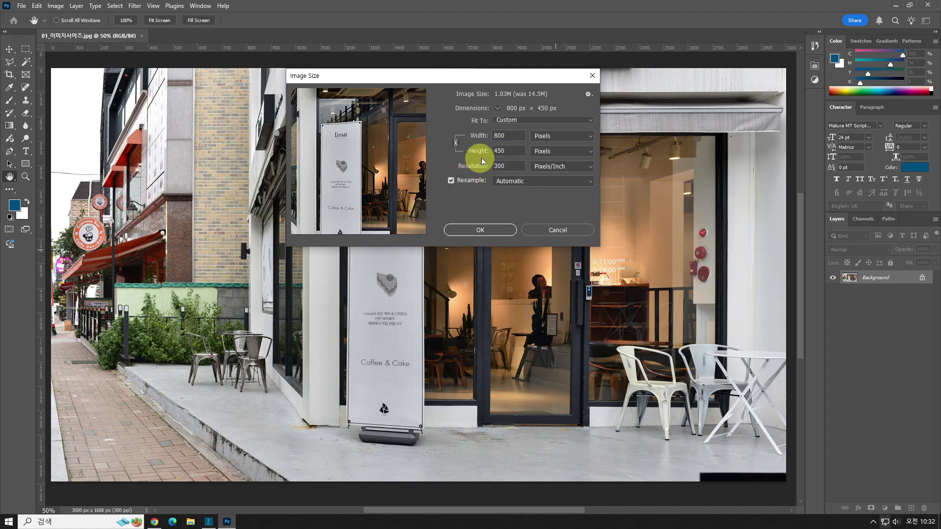
Unlink the width from the height, try a width of 400 pixels, and discard the resize.
left_click(453, 145)
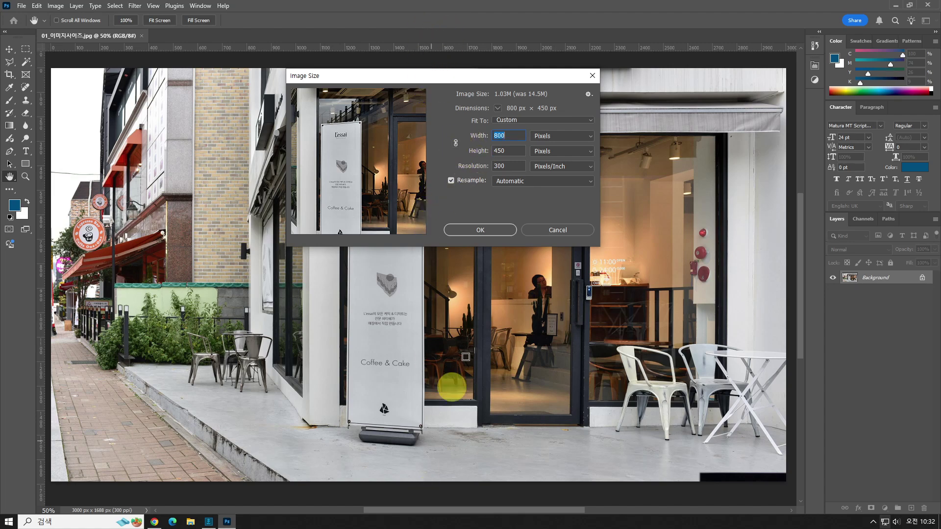
type("400")
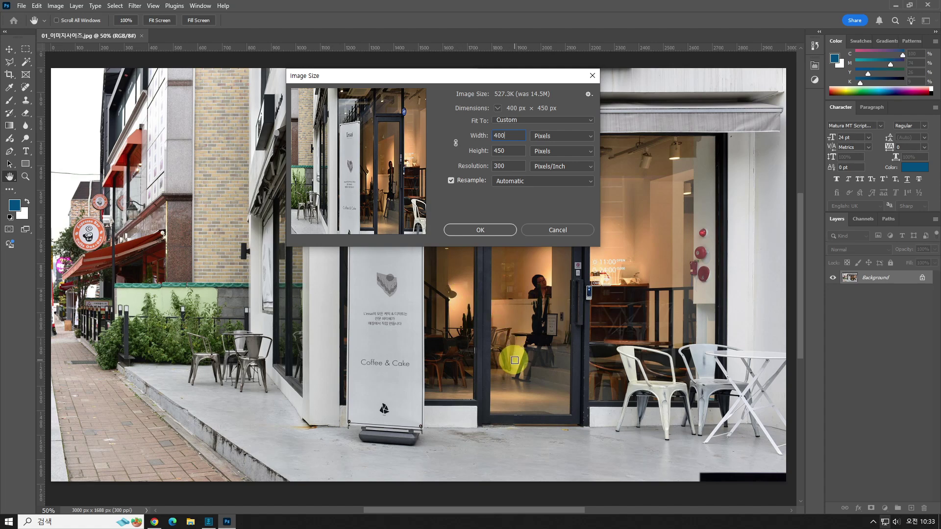
key("Escape")
key("z")
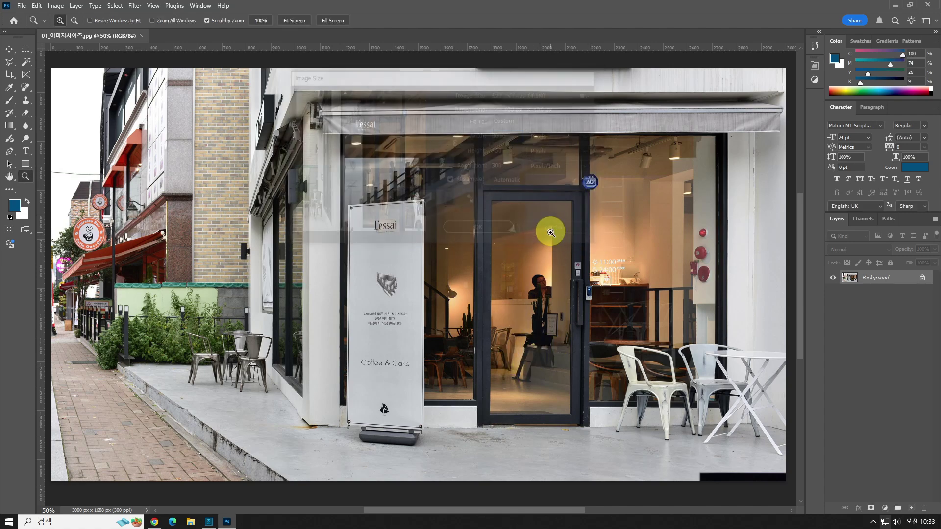
Reopen the Image Size settings, switch the units to pixels and try a width of 800 pixels with linked proportions.
key("ctrl+alt+i")
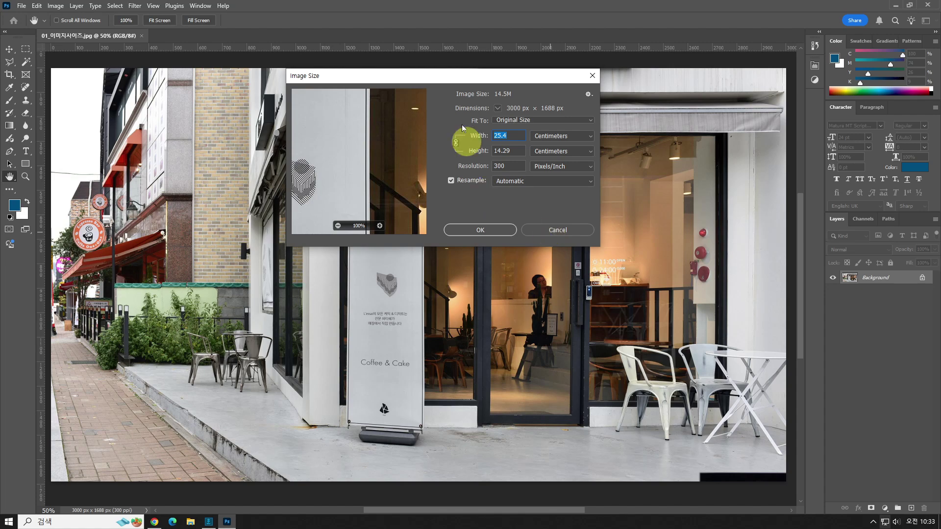
left_click(584, 136)
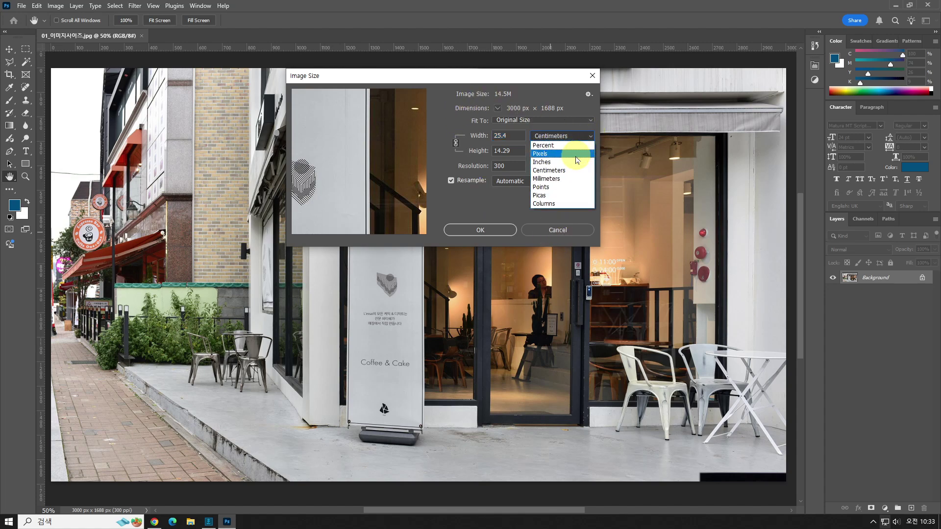
left_click(576, 155)
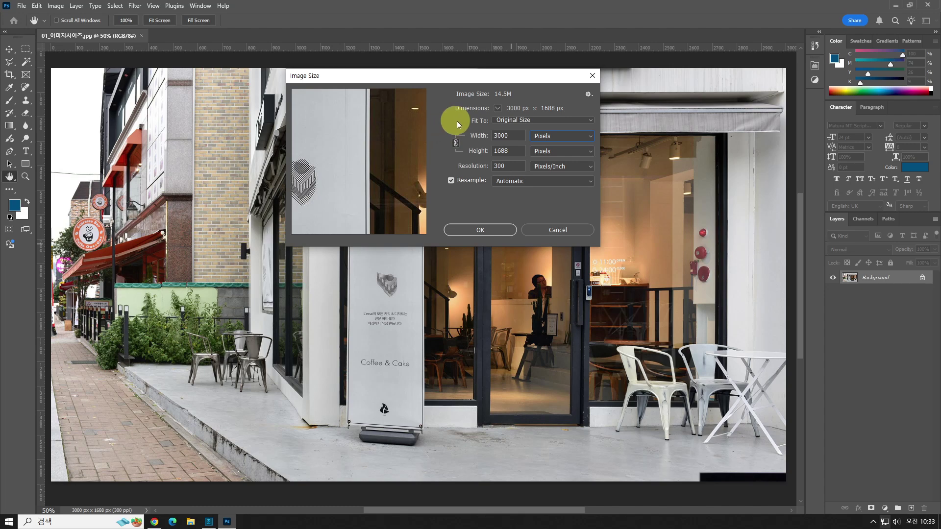
double_click(507, 136)
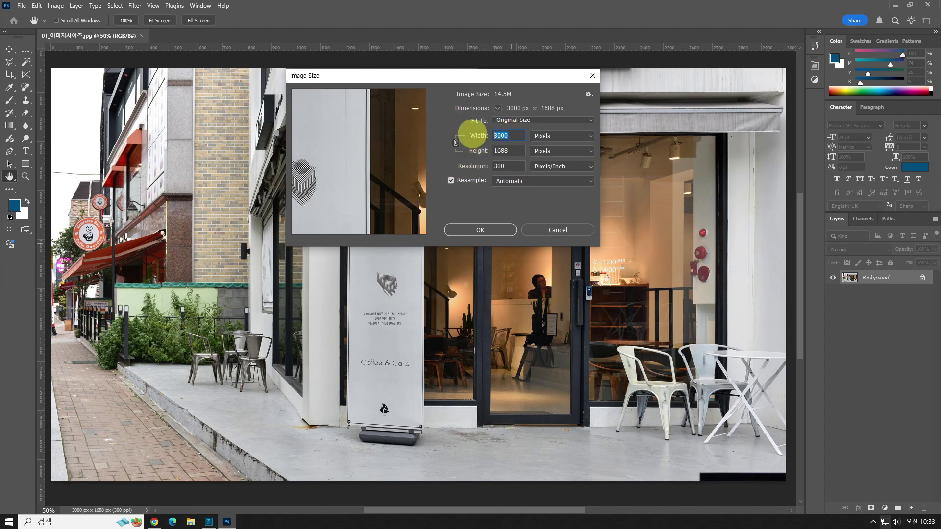
type("800")
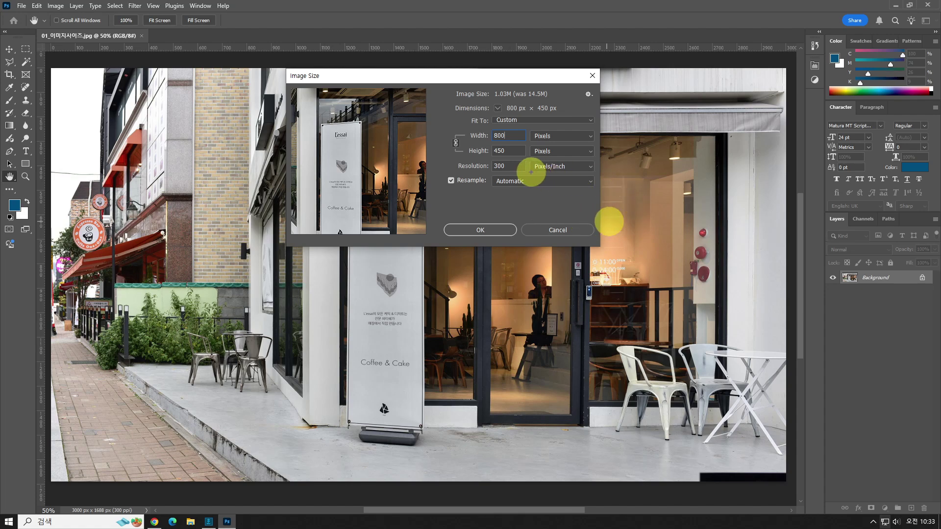
mouse_move(559, 171)
left_mouse_down()
mouse_move(605, 172)
mouse_move(532, 164)
left_mouse_up()
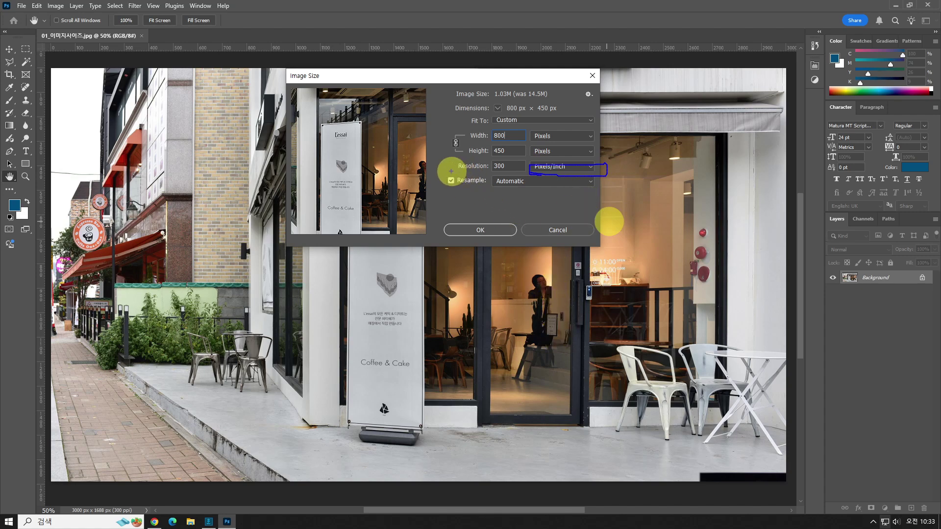
left_click_drag(451, 171, 538, 172)
mouse_move(480, 159)
left_mouse_down()
mouse_move(485, 179)
mouse_move(446, 169)
mouse_move(476, 154)
left_mouse_up()
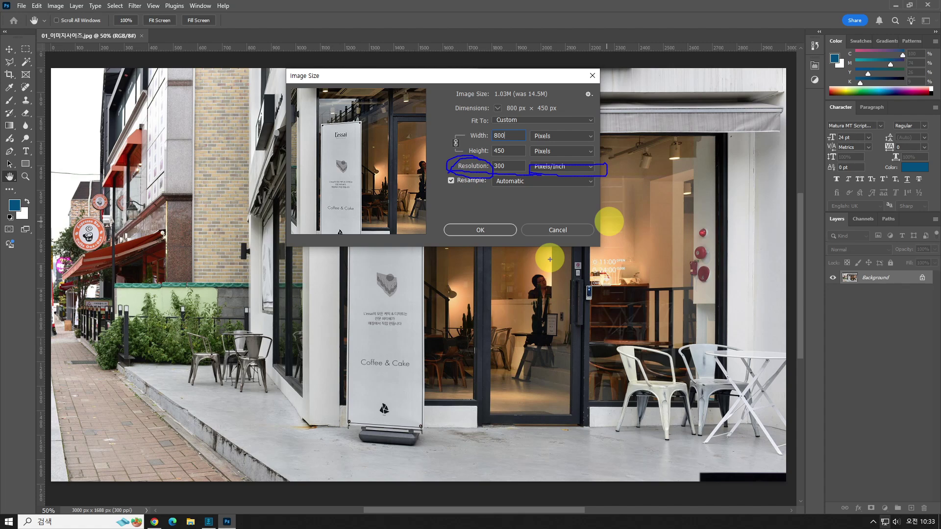
Try a resolution of 72 pixels/inch with resampling on and pixel units, and discard the resize.
key("Tab")
key("Tab")
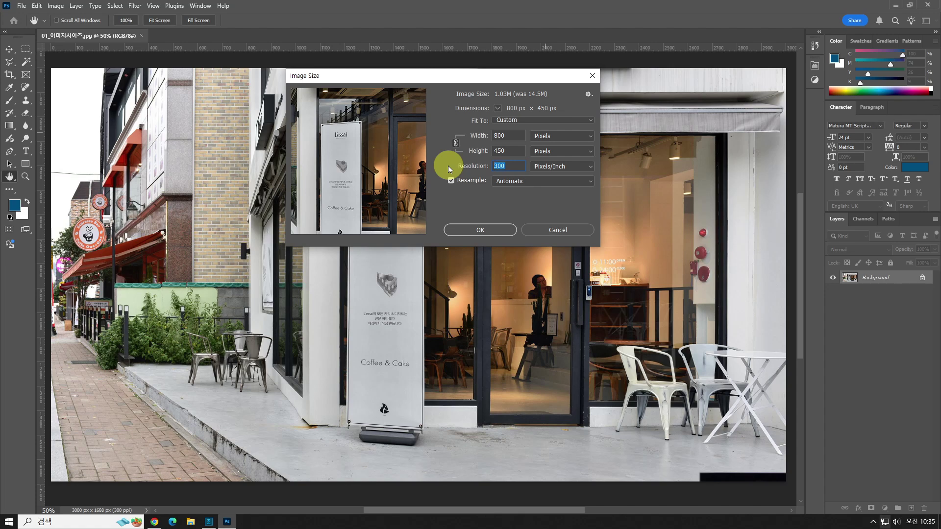
type("7")
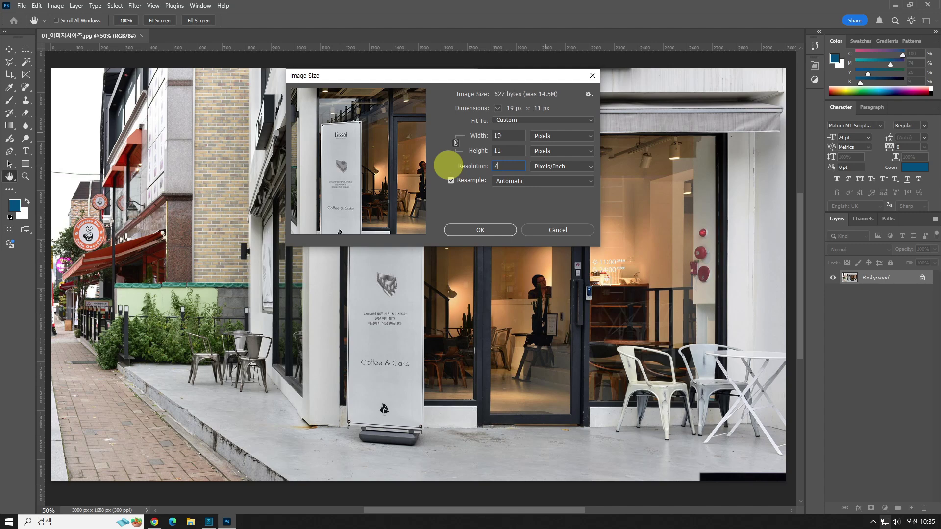
type("2")
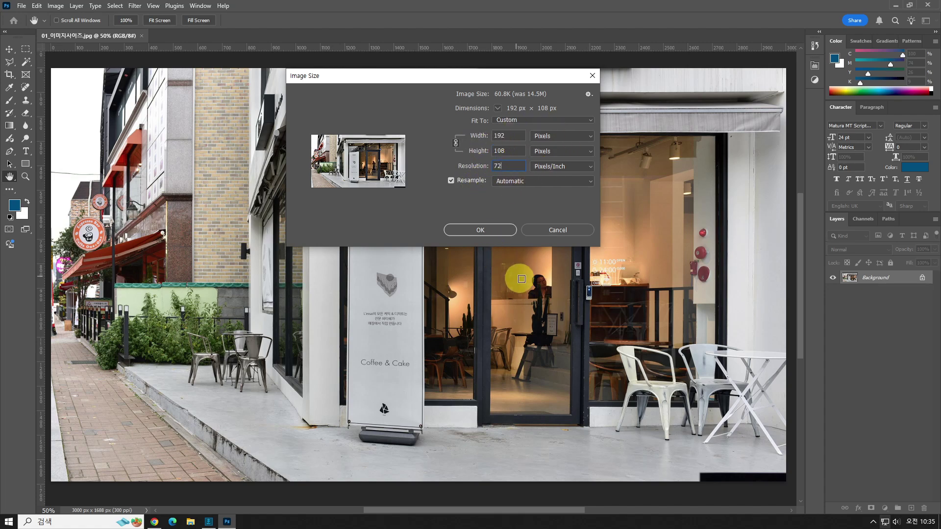
key("Escape")
key("z")
Reopen the Image Size settings and try a resolution of 72 pixels/inch with the units in centimeters and resampling on.
key("ctrl+alt+i")
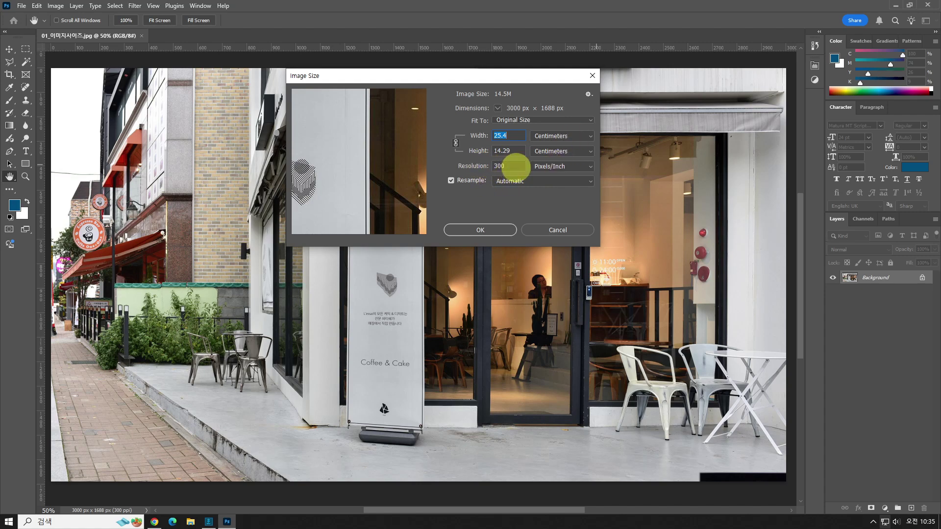
left_click(514, 167)
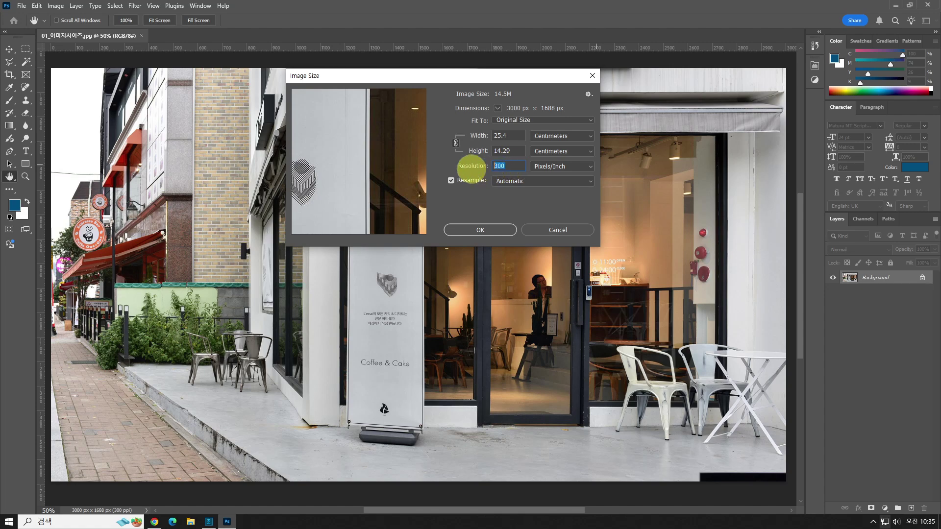
type("72")
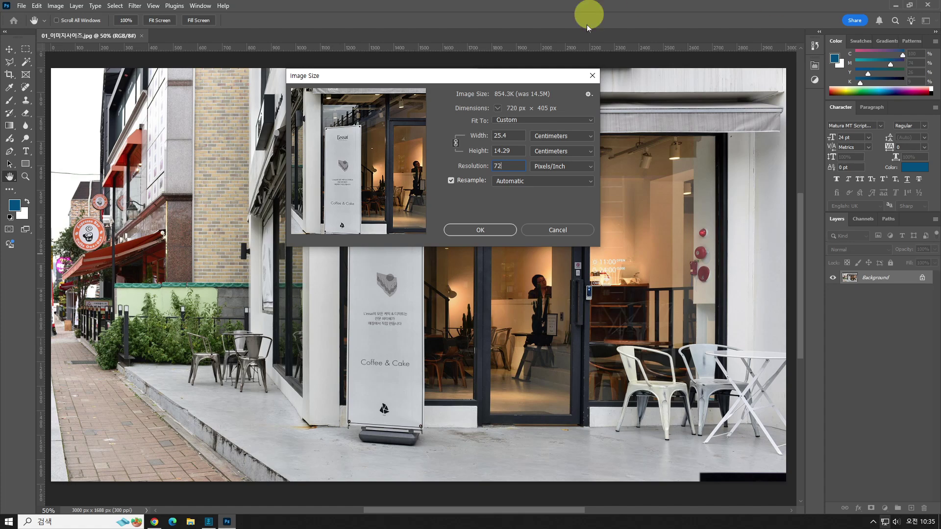
mouse_move(502, 116)
left_mouse_down()
mouse_move(565, 93)
mouse_move(500, 92)
mouse_move(497, 116)
left_mouse_up()
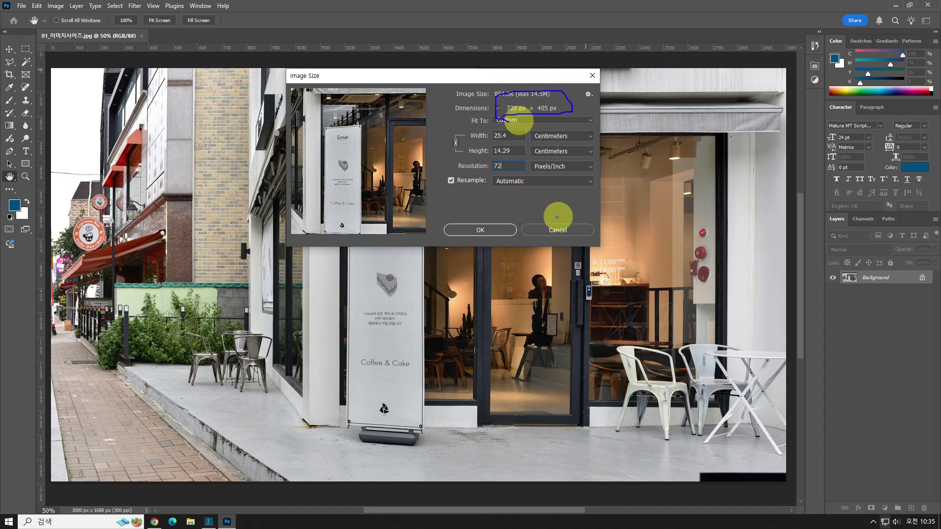
key("Escape")
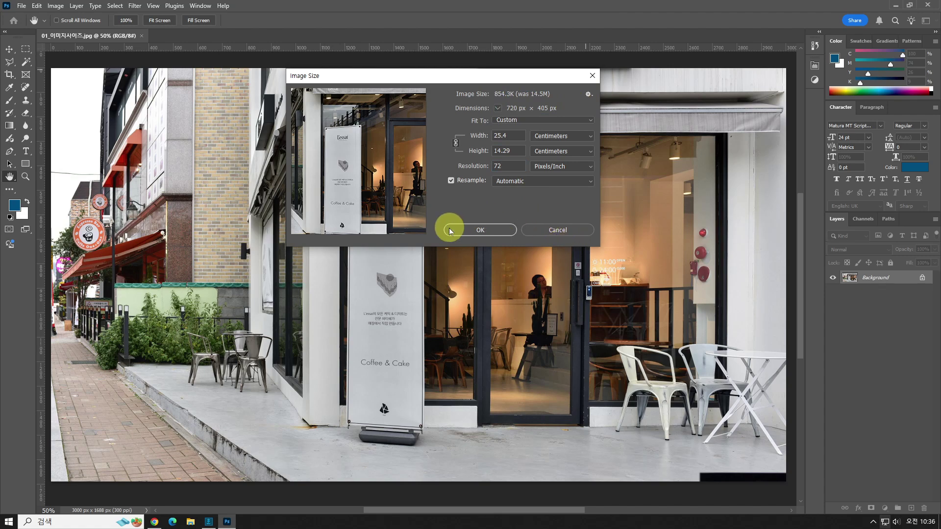
Examine the available resampling methods and keep Automatic.
mouse_move(438, 194)
left_mouse_down()
mouse_move(600, 198)
mouse_move(609, 180)
mouse_move(607, 171)
mouse_move(440, 174)
mouse_move(452, 209)
left_mouse_up()
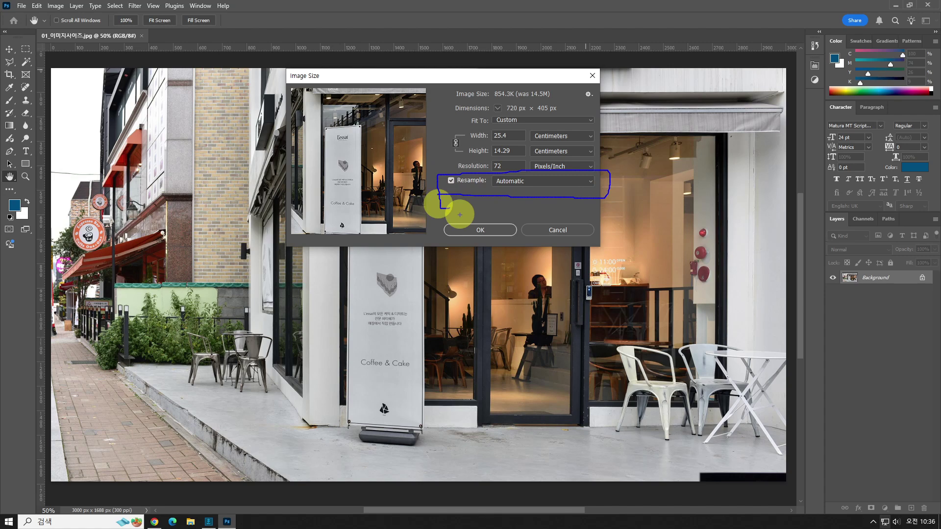
key("Escape")
left_click(586, 177)
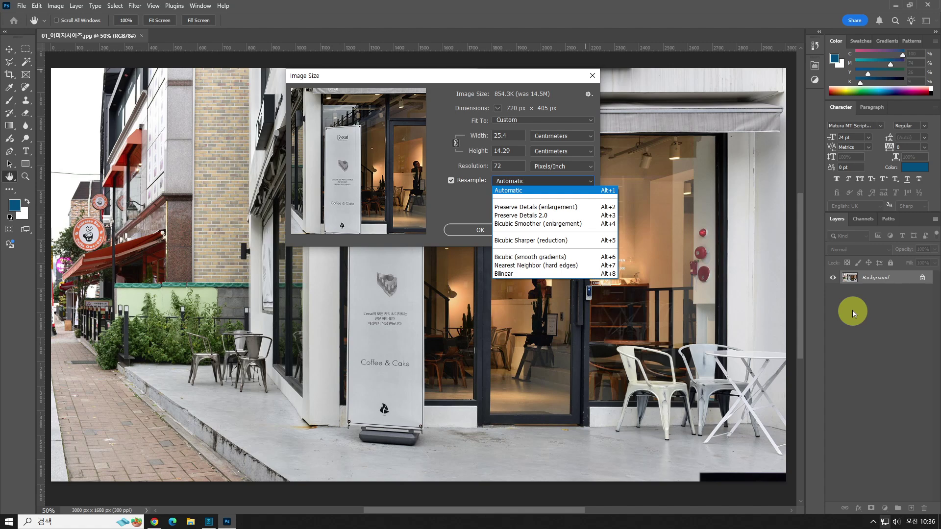
left_click(520, 196)
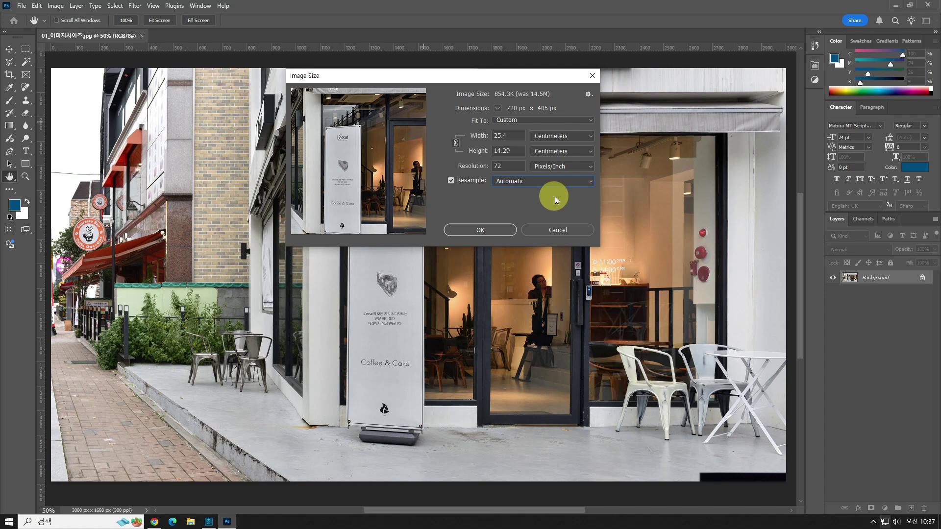
Try turning off resampling, compare the pixel dimensions with the width, height and resolution, and discard the changes.
left_click(450, 180)
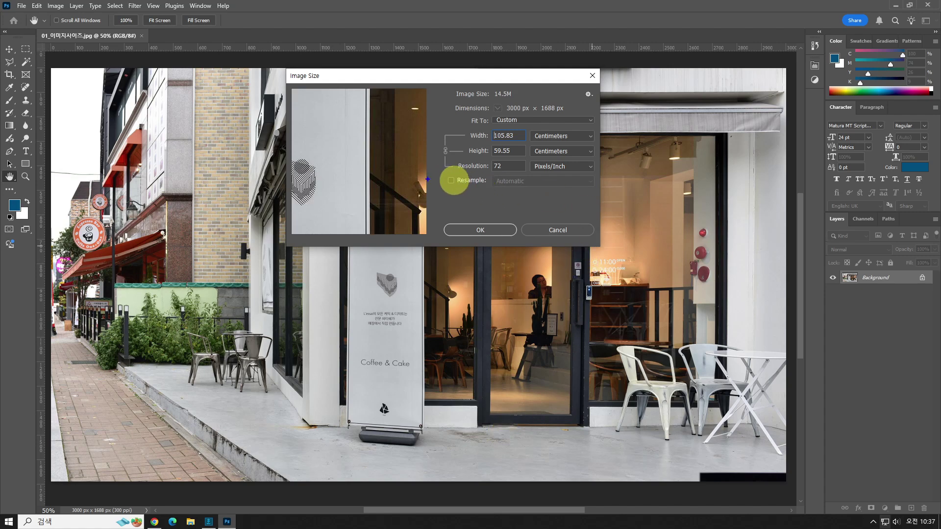
mouse_move(427, 179)
left_mouse_down()
mouse_move(598, 177)
mouse_move(602, 163)
mouse_move(441, 181)
left_mouse_up()
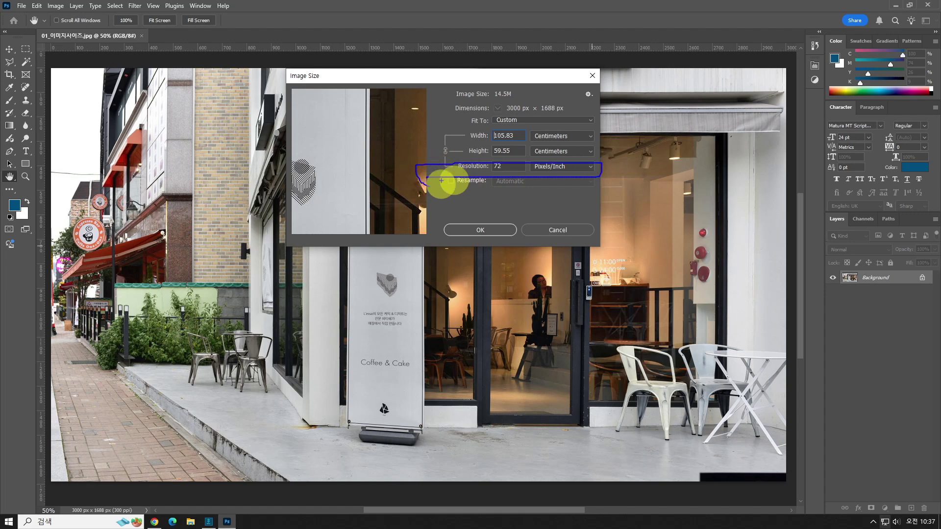
mouse_move(552, 100)
left_mouse_down()
mouse_move(507, 120)
mouse_move(484, 91)
mouse_move(572, 109)
left_mouse_up()
left_click_drag(577, 73, 546, 119)
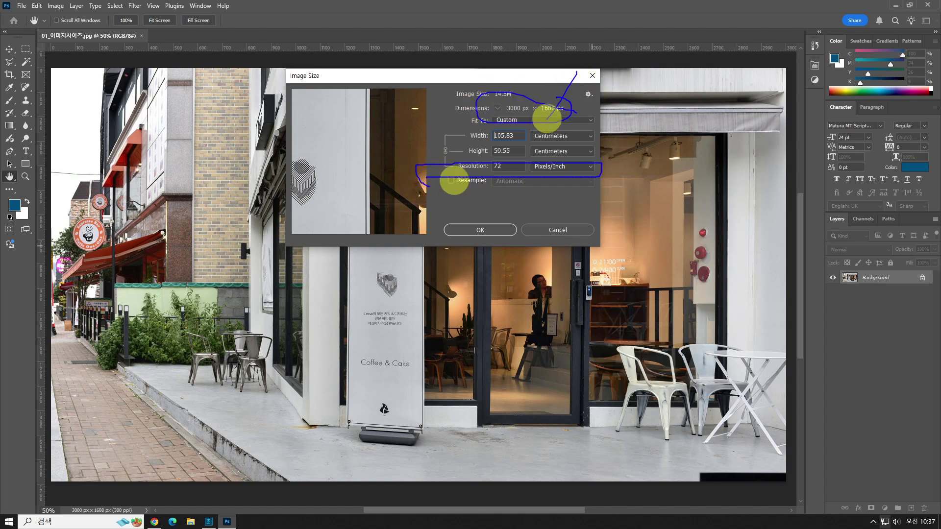
left_click_drag(529, 61, 626, 138)
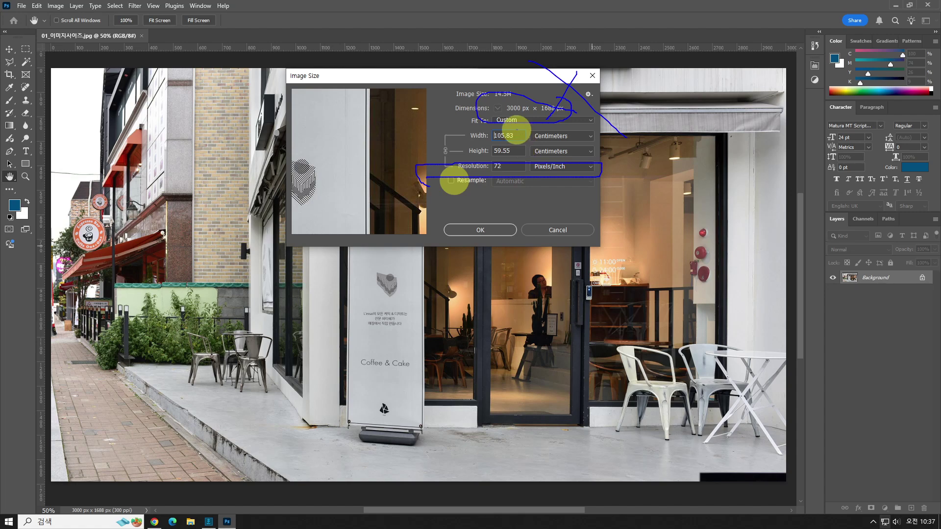
mouse_move(516, 130)
left_mouse_down()
mouse_move(506, 161)
mouse_move(526, 136)
mouse_move(515, 130)
mouse_move(515, 164)
left_mouse_up()
mouse_move(589, 124)
left_mouse_down()
mouse_move(521, 171)
mouse_move(507, 119)
mouse_move(599, 167)
mouse_move(543, 110)
left_mouse_up()
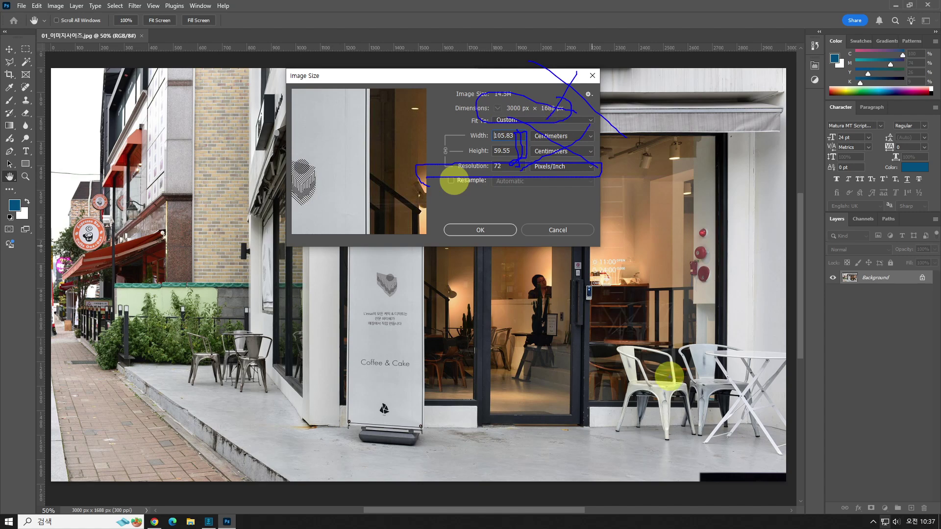
key("Escape")
left_click(555, 225)
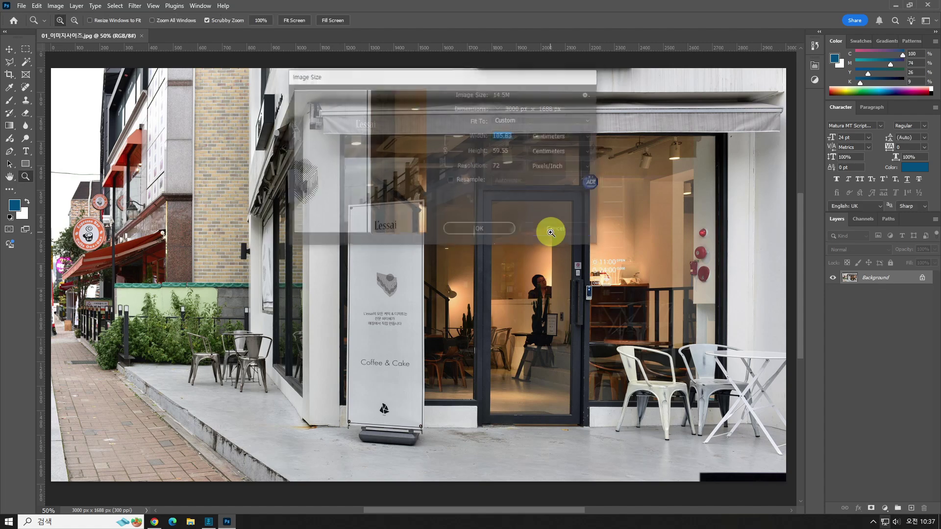
Turn off resampling in the Image Size settings, set the resolution to 72 pixels/inch and apply the change.
key("ctrl+alt+i")
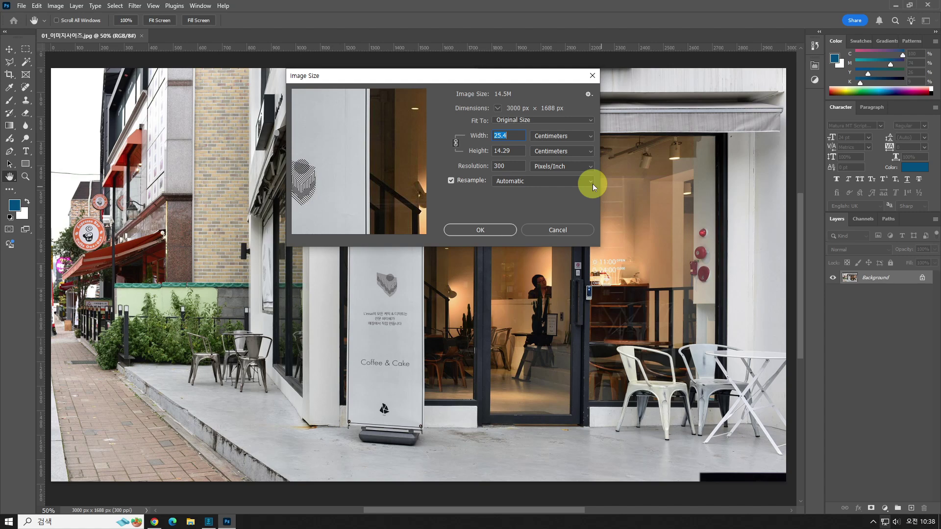
left_click(474, 181)
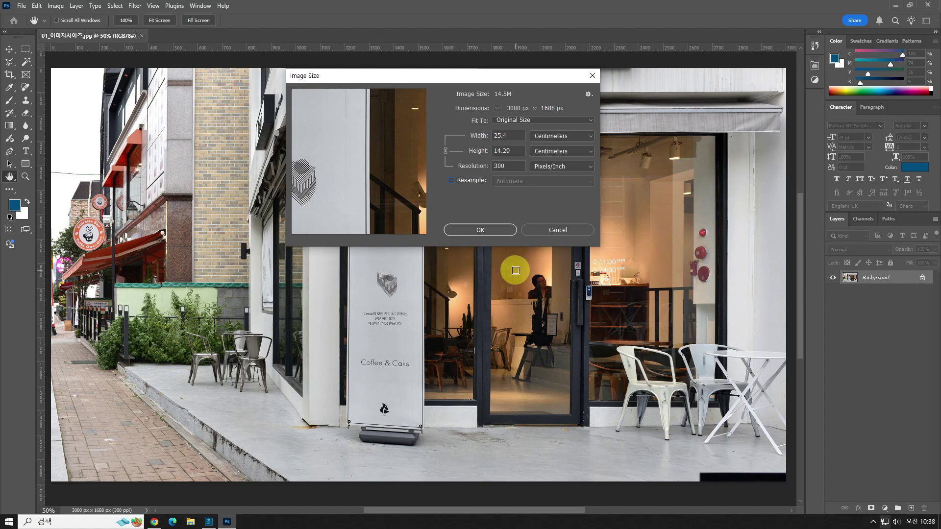
left_click(467, 171)
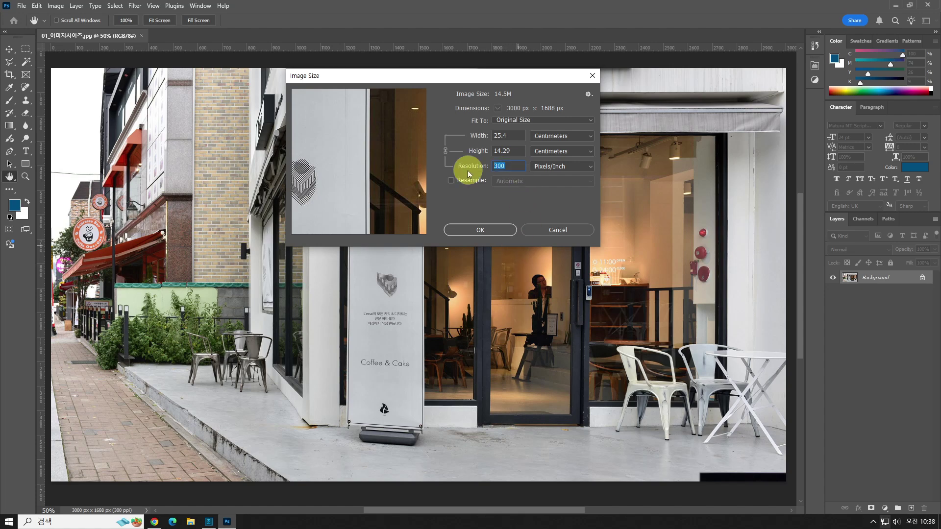
type("72")
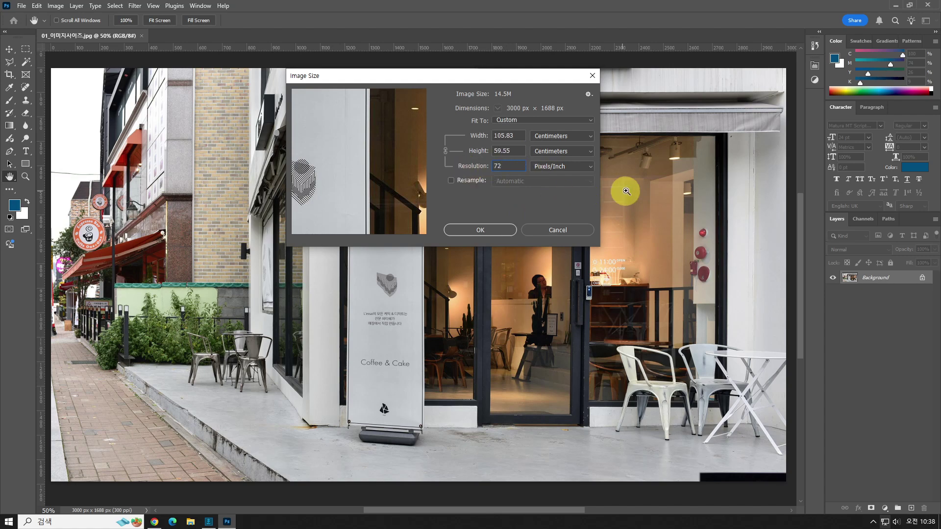
mouse_move(592, 129)
left_mouse_down()
mouse_move(552, 152)
mouse_move(491, 152)
mouse_move(512, 119)
mouse_move(590, 126)
left_mouse_up()
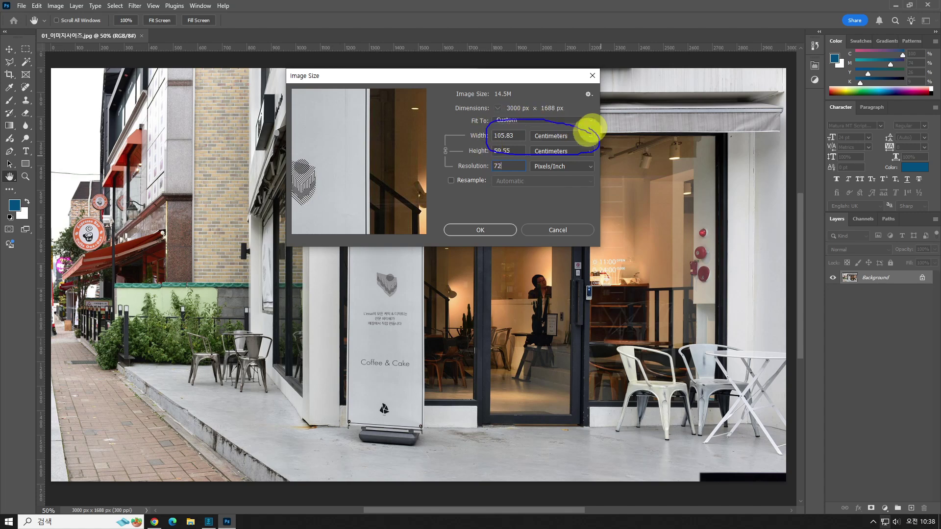
mouse_move(510, 101)
left_mouse_down()
mouse_move(571, 104)
mouse_move(531, 89)
mouse_move(496, 109)
left_mouse_up()
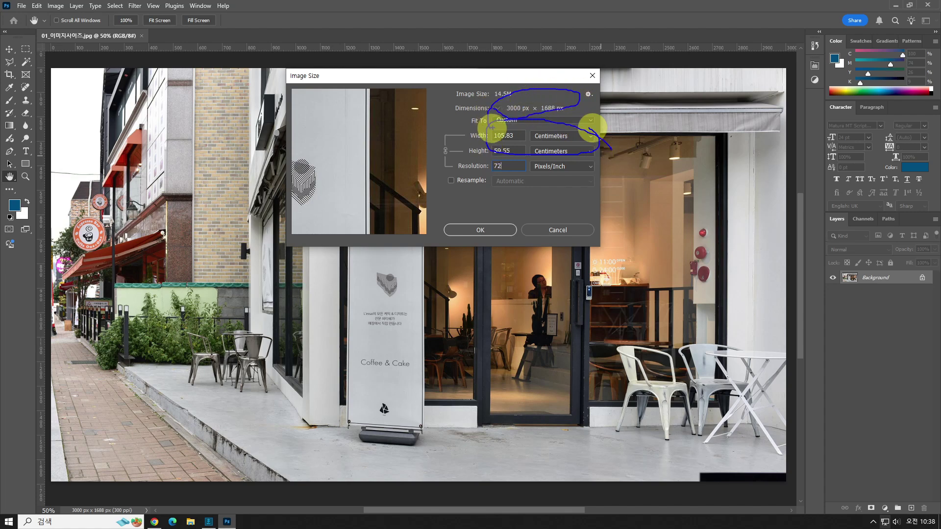
mouse_move(544, 53)
left_mouse_down()
mouse_move(540, 84)
mouse_move(599, 47)
left_mouse_up()
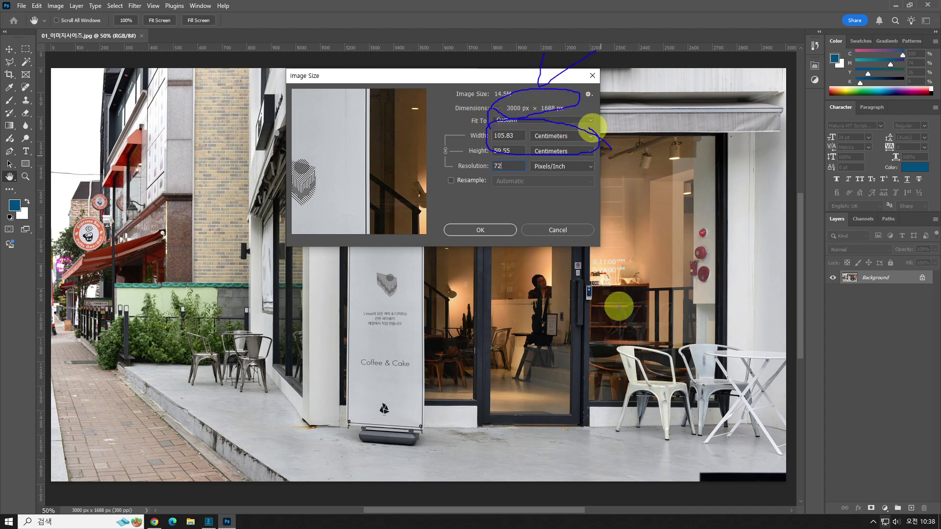
key("Escape")
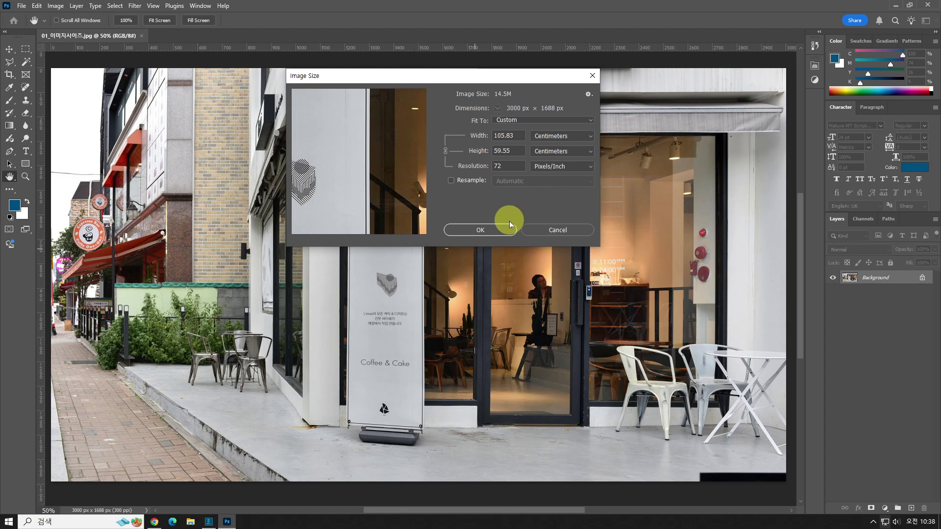
left_click(479, 232)
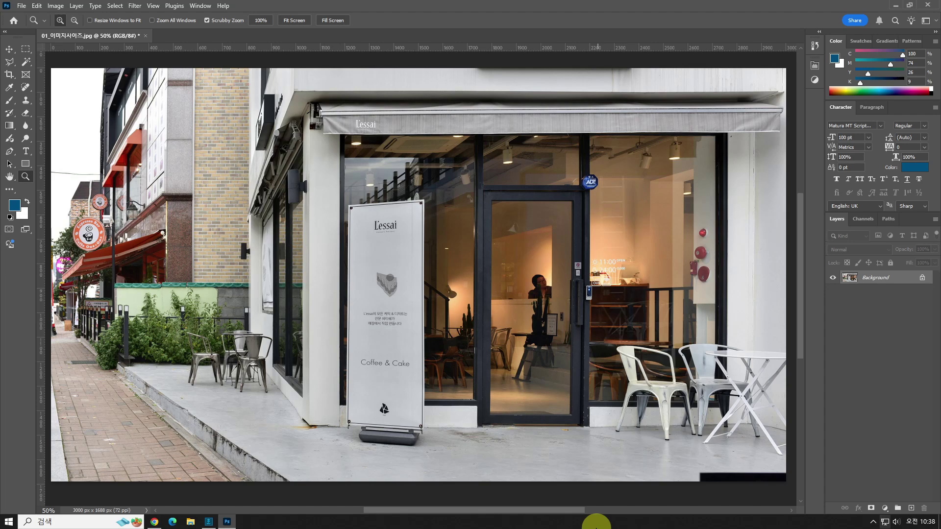
Check the photo's pixel dimensions and resolution in the document information.
mouse_move(78, 492)
left_mouse_down()
mouse_move(174, 521)
mouse_move(85, 521)
mouse_move(74, 490)
left_mouse_up()
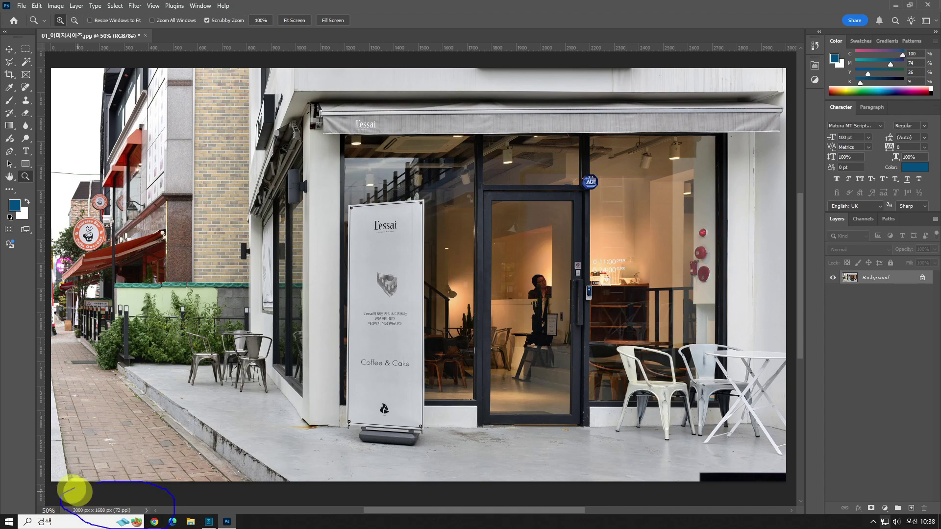
mouse_move(123, 441)
left_mouse_down()
mouse_move(125, 496)
mouse_move(212, 434)
left_mouse_up()
mouse_move(179, 344)
left_mouse_down()
mouse_move(144, 477)
mouse_move(126, 494)
left_mouse_up()
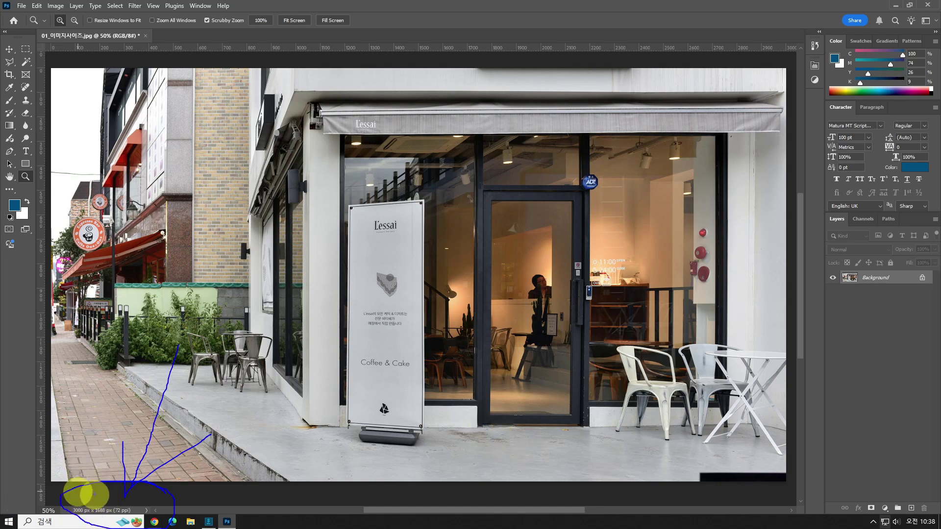
Try toggling resampling in Image Size and examine which width units are available while it is off.
key("Escape")
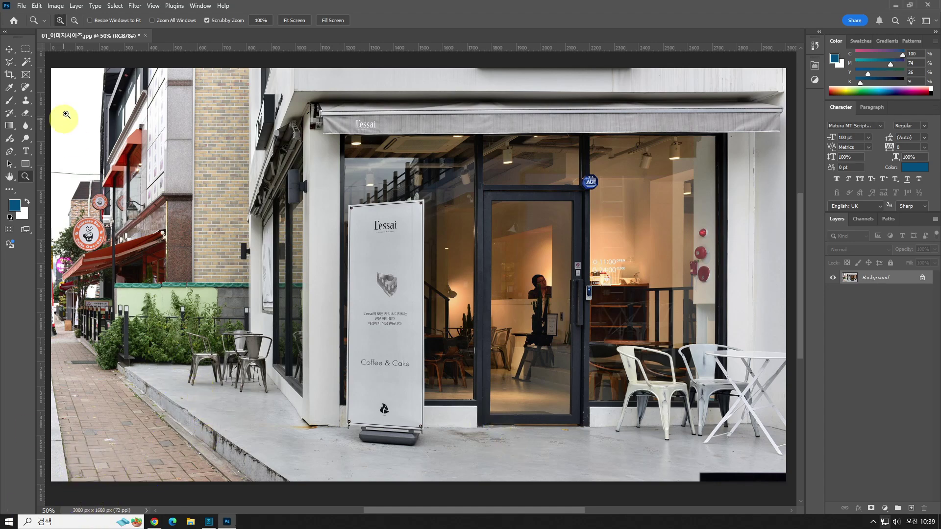
left_click(56, 6)
left_click(83, 79)
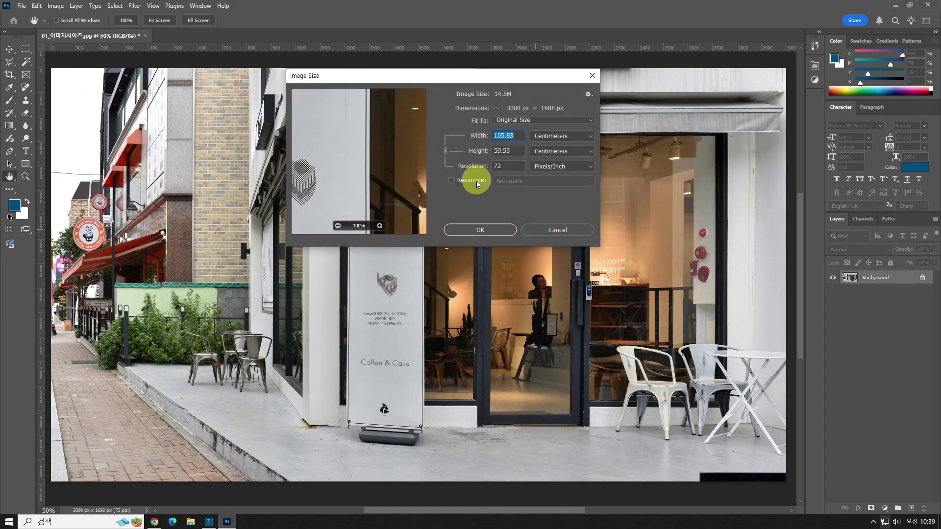
left_click(476, 181)
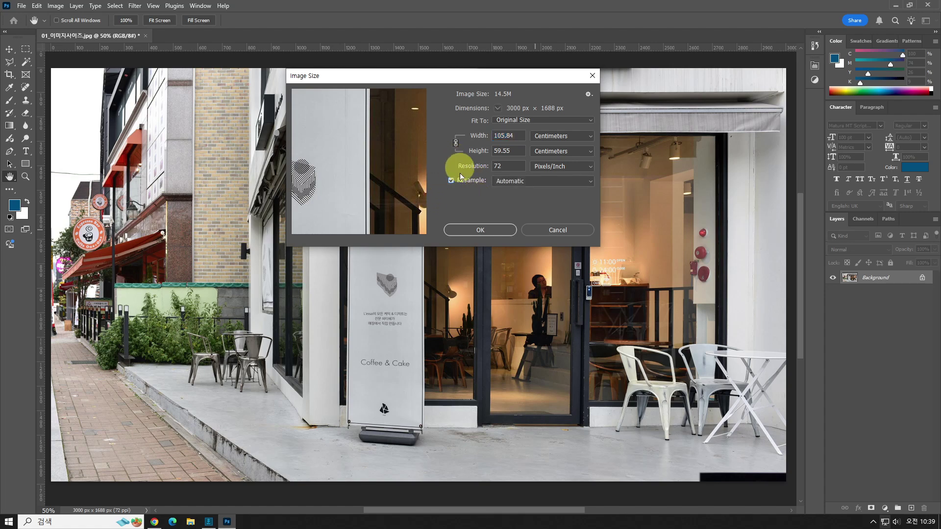
left_click(461, 178)
left_click(587, 138)
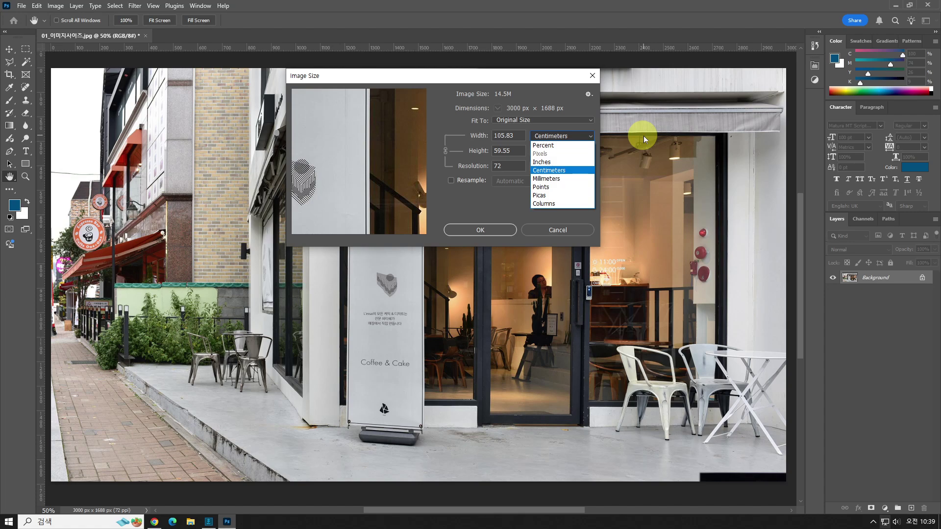
left_click(474, 182)
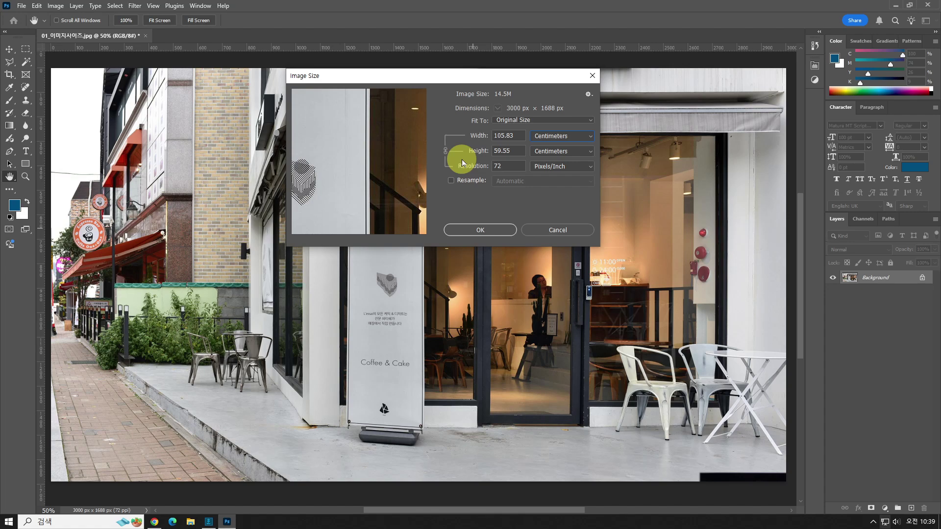
Turn on resampling in the Image Size settings, switch the width unit to pixels and set the width to 800.
left_click(468, 181)
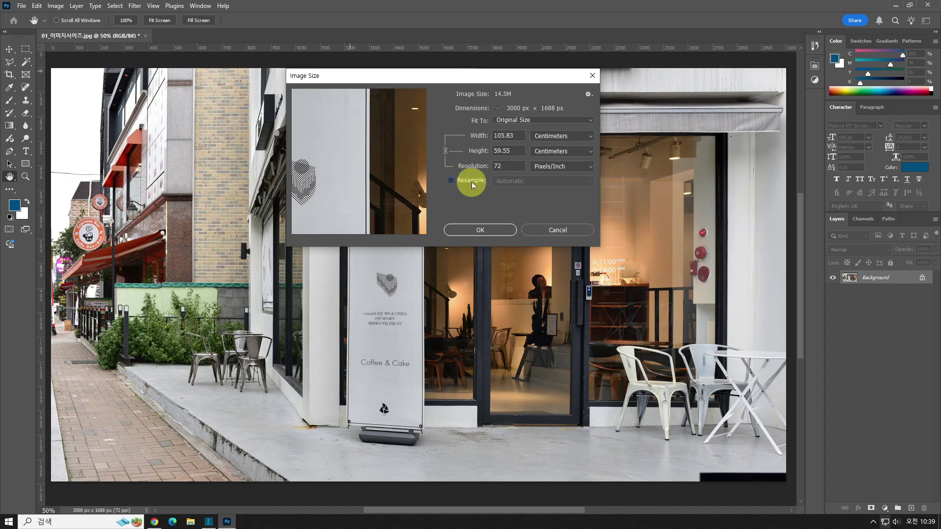
left_click(578, 135)
left_click(583, 154)
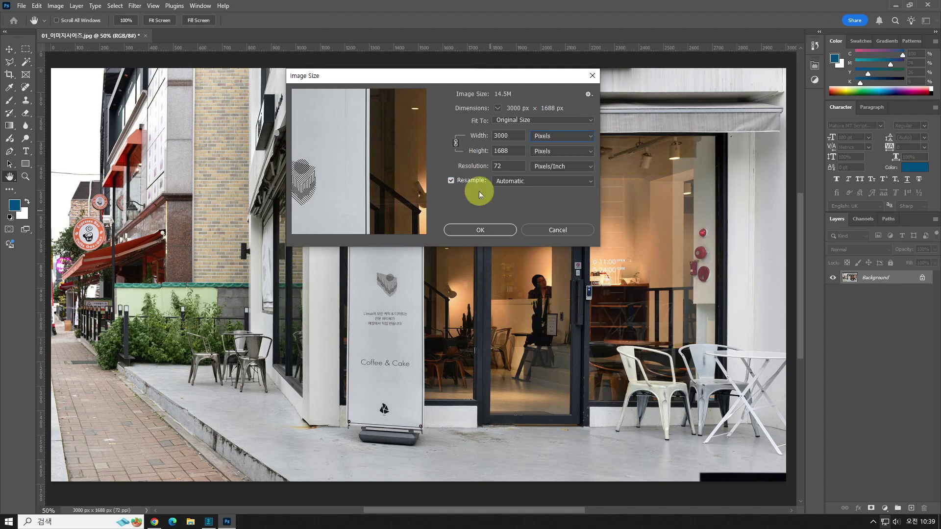
double_click(509, 139)
type("800")
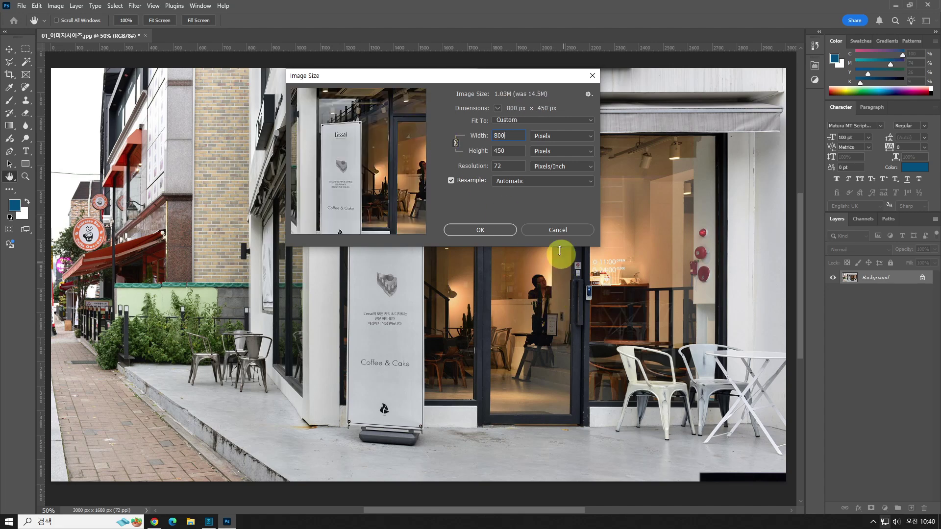
left_click_drag(436, 188, 598, 186)
mouse_move(569, 121)
left_mouse_down()
mouse_move(583, 147)
mouse_move(575, 159)
left_mouse_up()
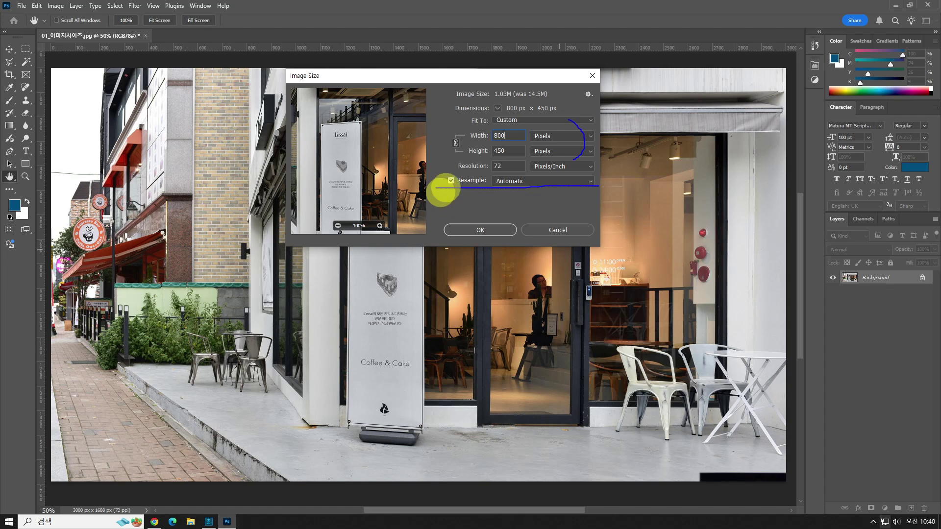
mouse_move(448, 189)
left_mouse_down()
mouse_move(443, 207)
mouse_move(454, 204)
left_mouse_up()
mouse_move(584, 126)
left_mouse_down()
mouse_move(598, 147)
mouse_move(588, 137)
mouse_move(586, 147)
left_mouse_up()
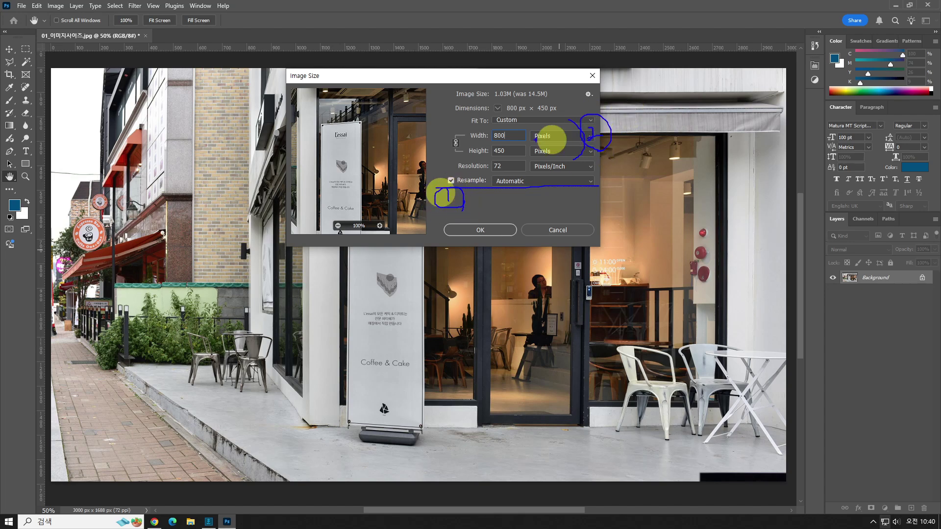
mouse_move(507, 128)
left_mouse_down()
mouse_move(491, 156)
mouse_move(485, 119)
left_mouse_up()
mouse_move(449, 95)
left_mouse_down()
mouse_move(451, 119)
mouse_move(428, 136)
mouse_move(460, 139)
left_mouse_up()
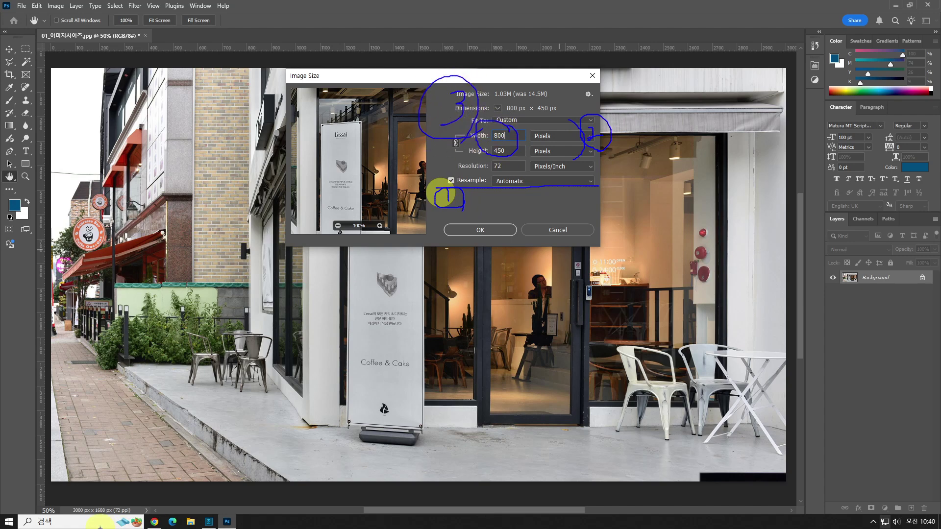
key("Escape")
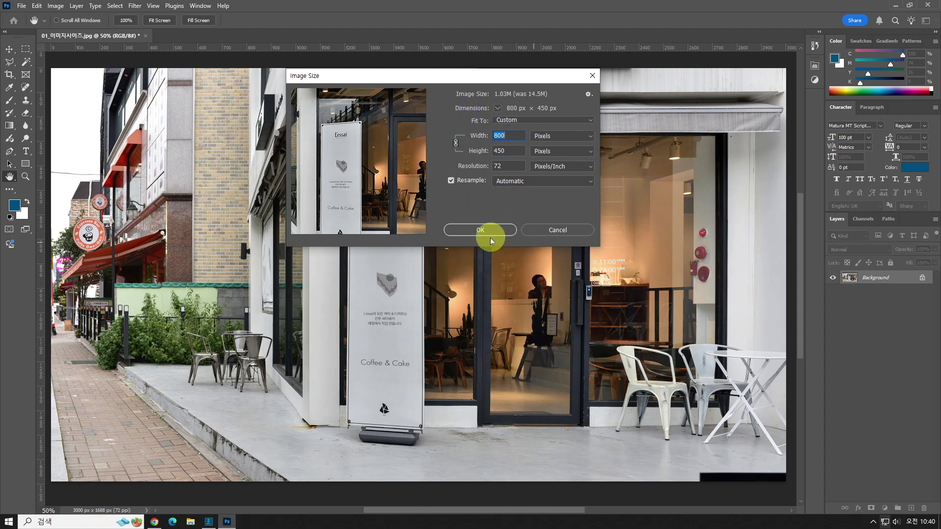
Apply the new image size and move the reduced storefront photo to the middle of the workspace.
left_click(480, 230)
key("z")
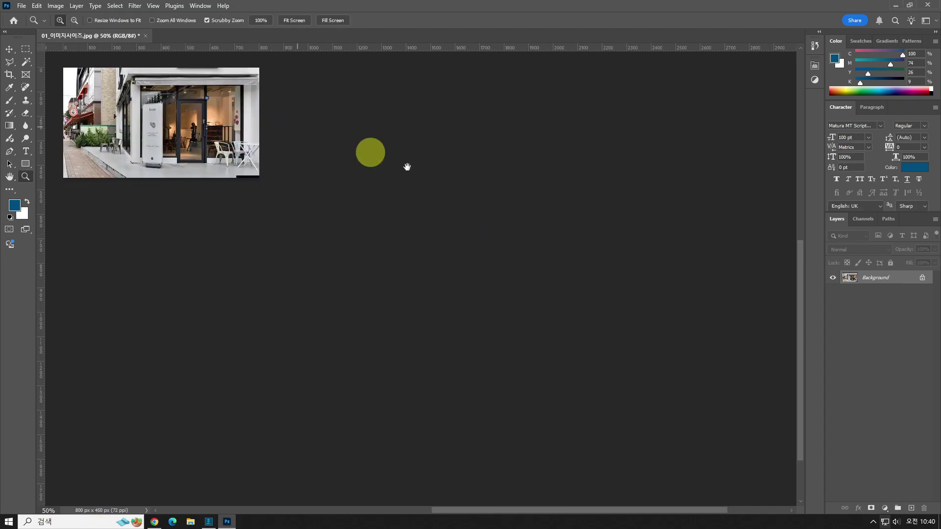
mouse_move(370, 152)
left_mouse_down()
mouse_move(529, 248)
mouse_move(546, 245)
left_mouse_up()
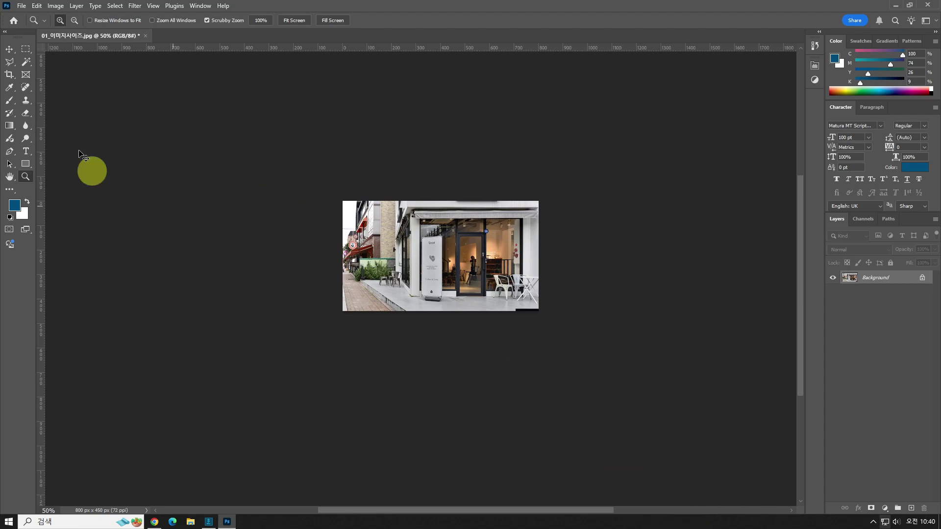
left_click_drag(159, 64, 121, 97)
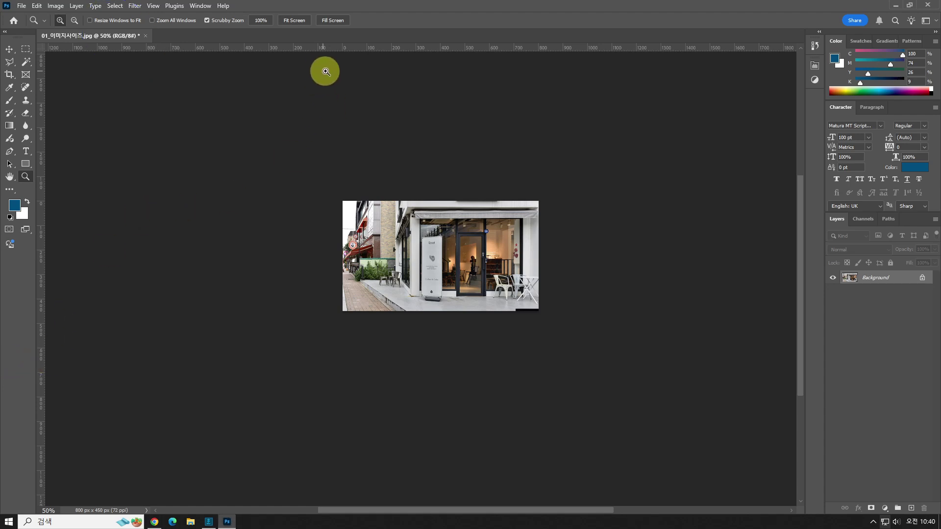
left_click(26, 54)
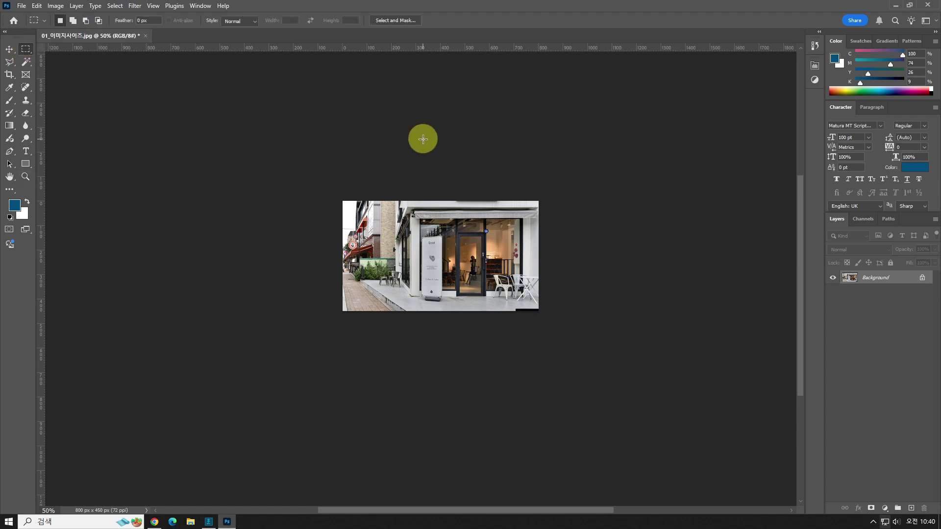
Switch to the 포토샵_정리.hwpx notes in 한글 and read the shortcuts for zooming in, zooming out and 100% view.
left_click(210, 521)
scroll(384, 310, "up", 15)
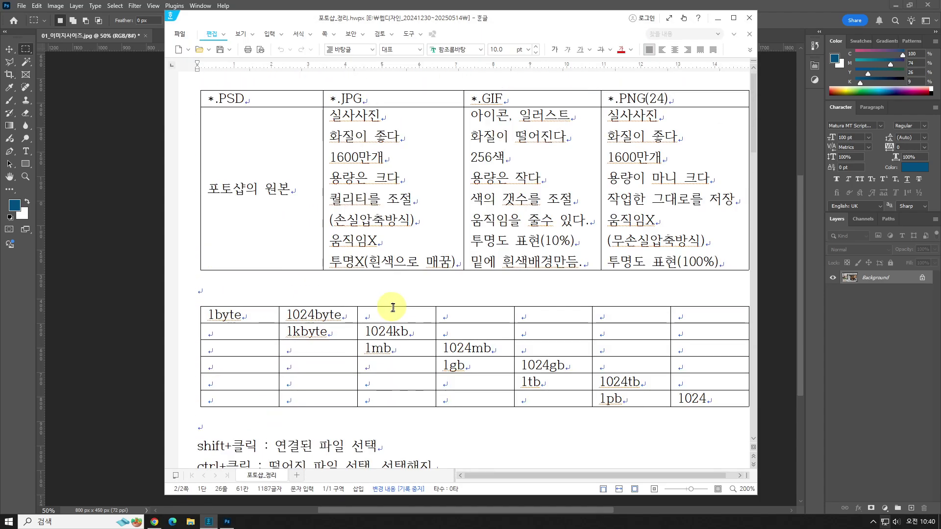
scroll(392, 307, "down", 8)
left_click_drag(196, 139, 284, 139)
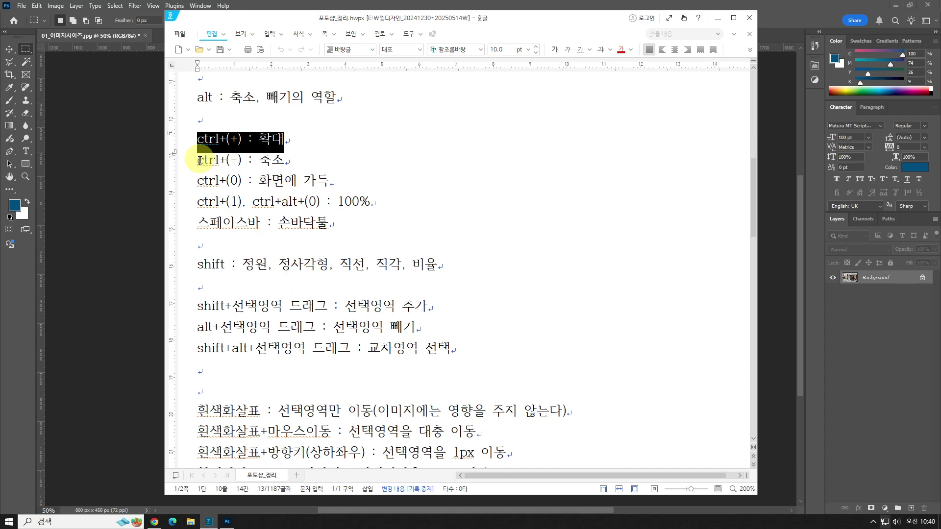
left_click_drag(197, 159, 312, 155)
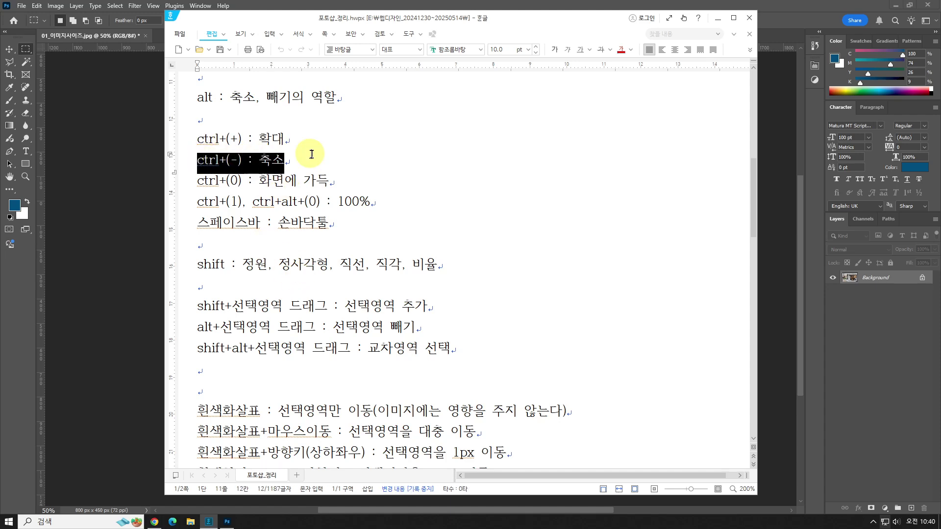
left_click(375, 267)
left_click_drag(343, 202, 372, 202)
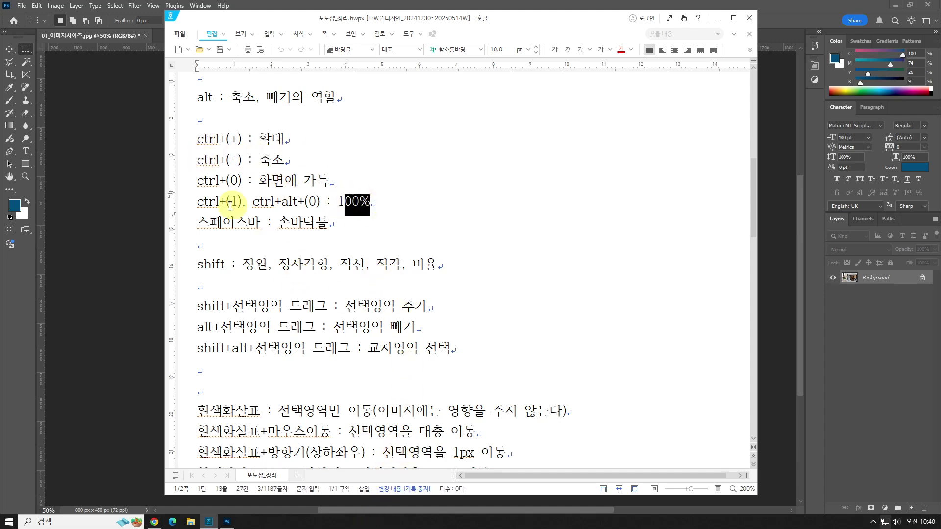
left_click_drag(196, 201, 237, 202)
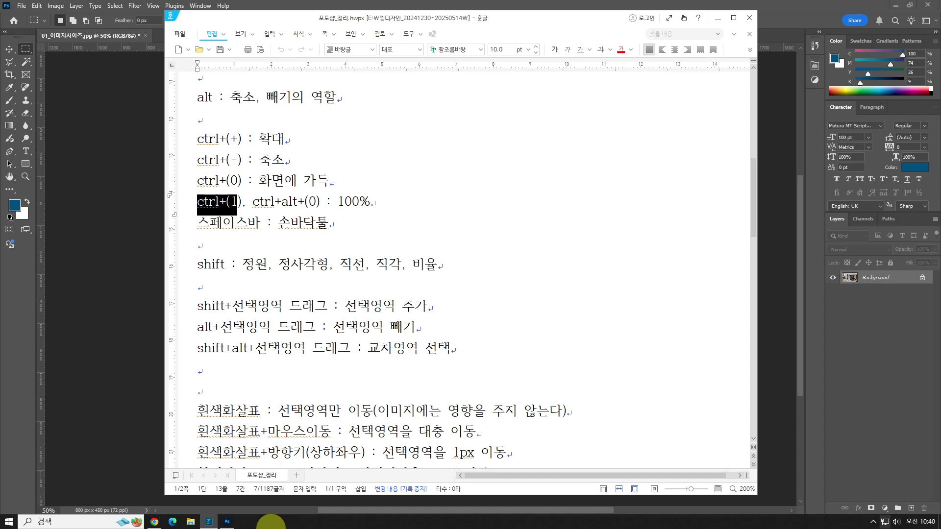
Switch back to Photoshop, display the storefront photo at 100% and check its pixel dimensions and resolution in the document information.
left_click(504, 6)
key("ctrl+1")
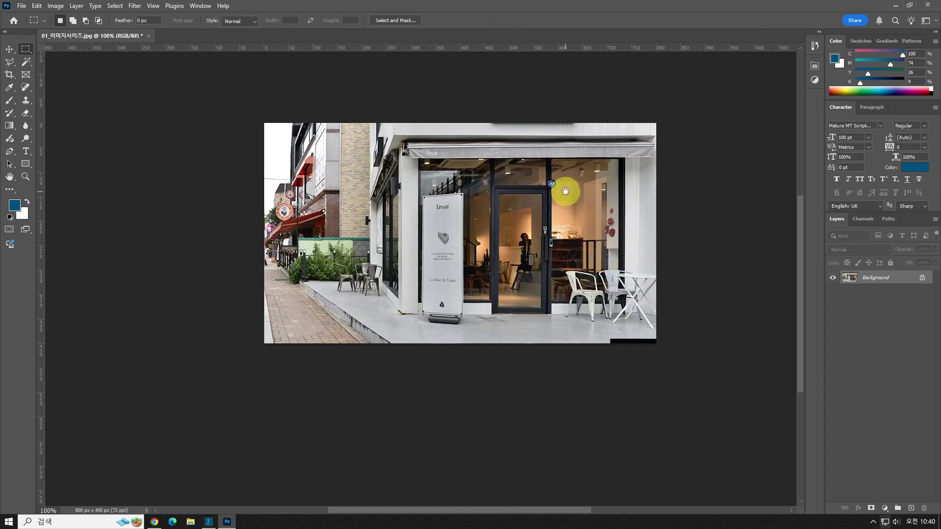
left_click_drag(565, 191, 500, 225)
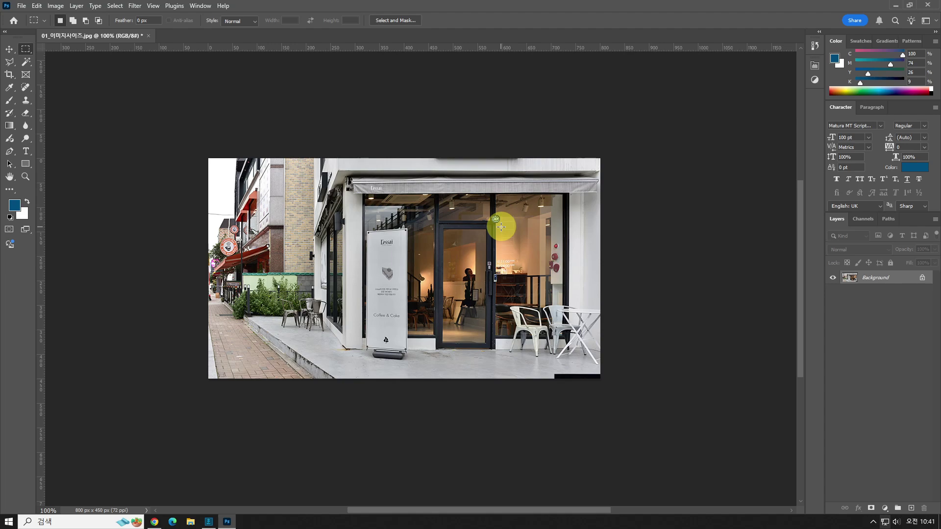
left_click(102, 510)
left_click(101, 513)
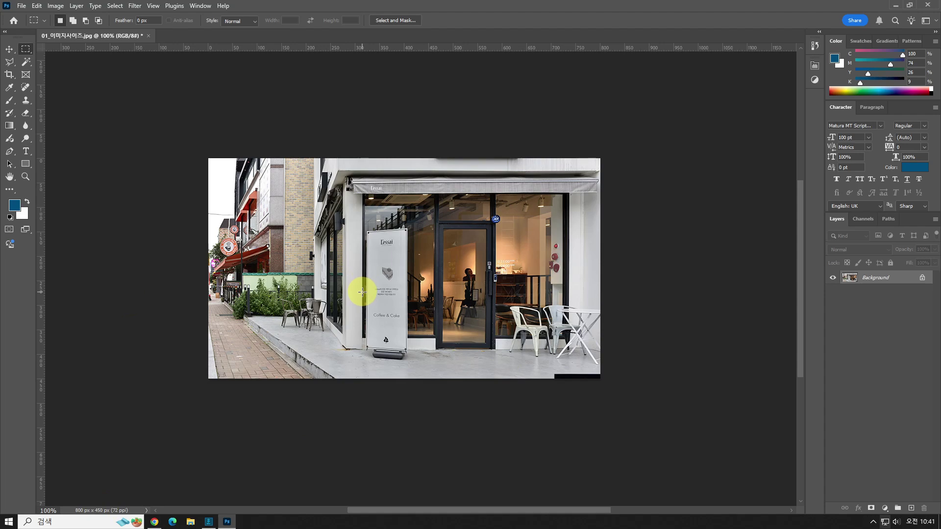
Review the resized photo's dimensions and resolution in Image Size and close it without changes.
left_click(56, 5)
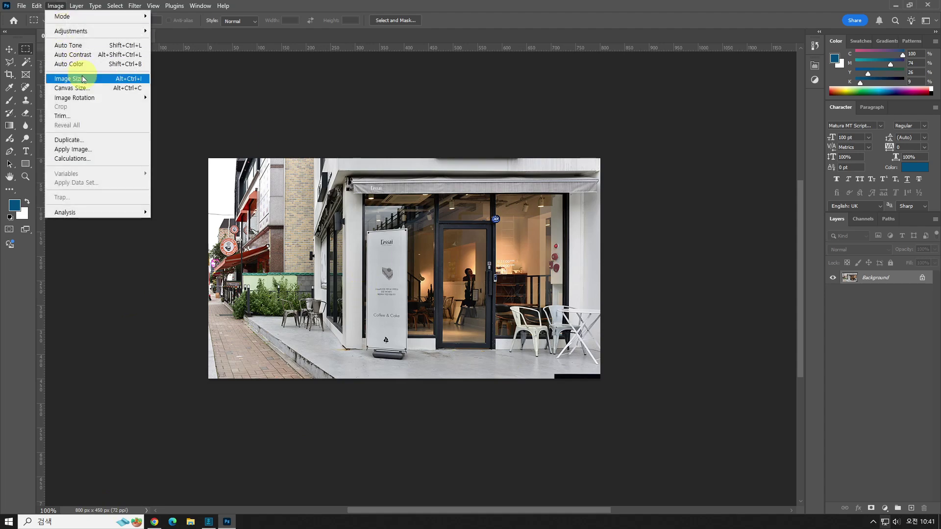
left_click(82, 79)
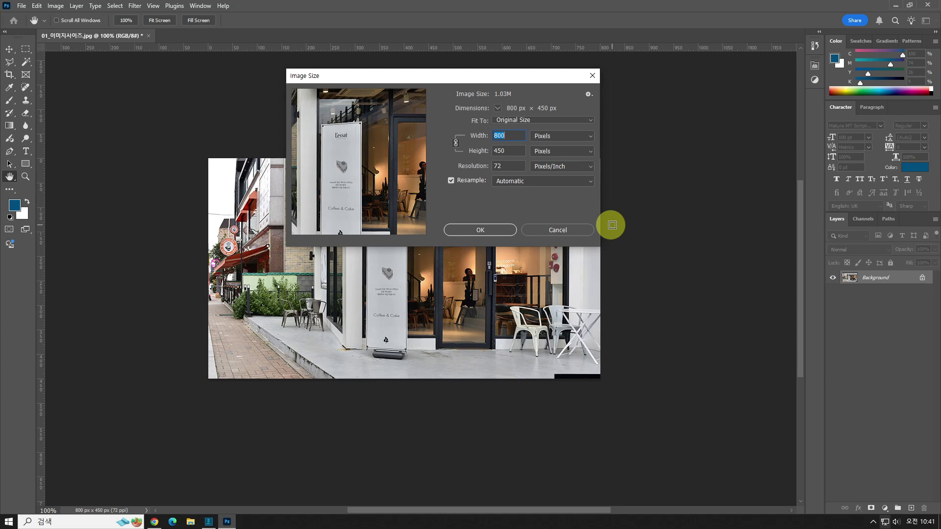
key("Escape")
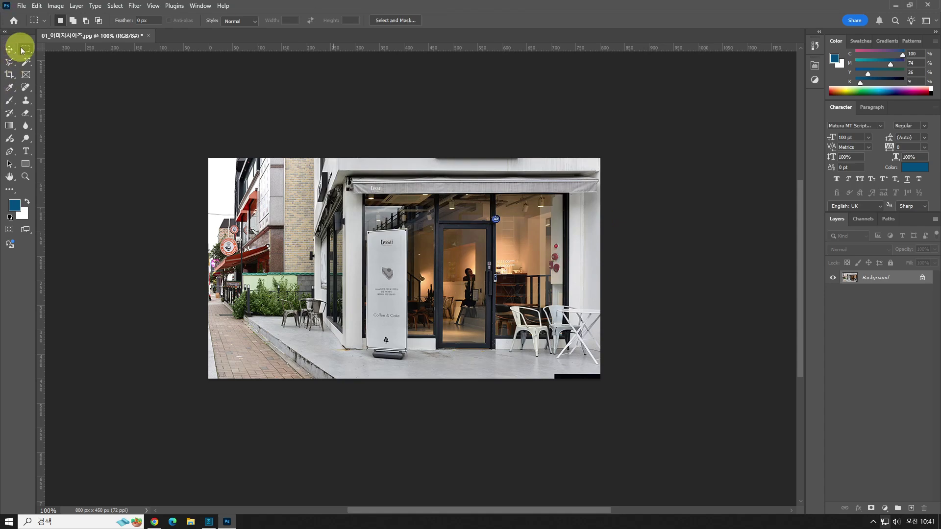
Create a new document 1920 pixels wide and 3000 pixels high.
left_click(21, 6)
left_click(27, 16)
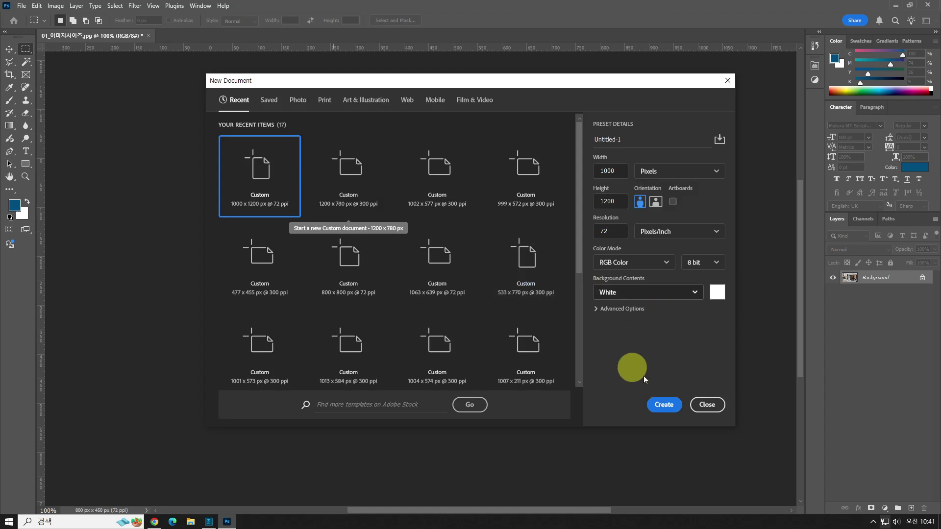
type("1920")
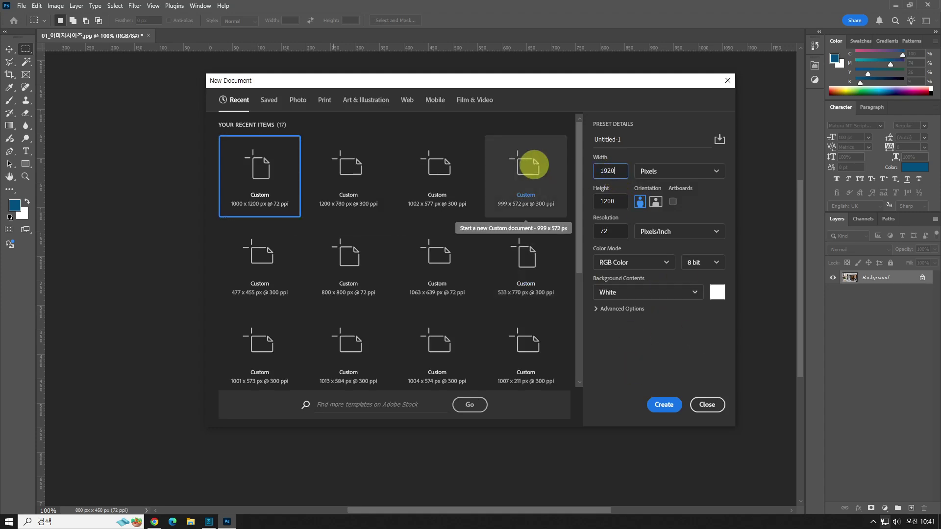
key("Tab")
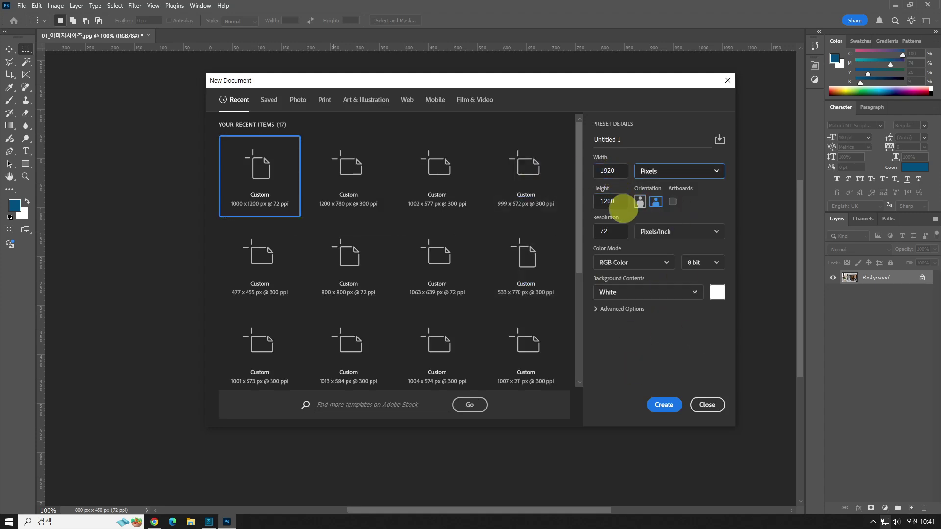
left_click(618, 201)
type("300")
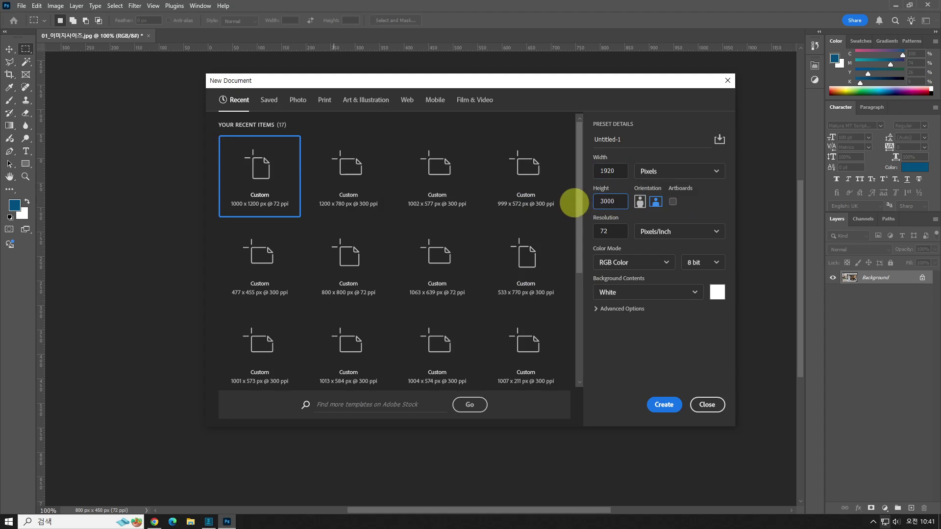
type("0")
key("Return")
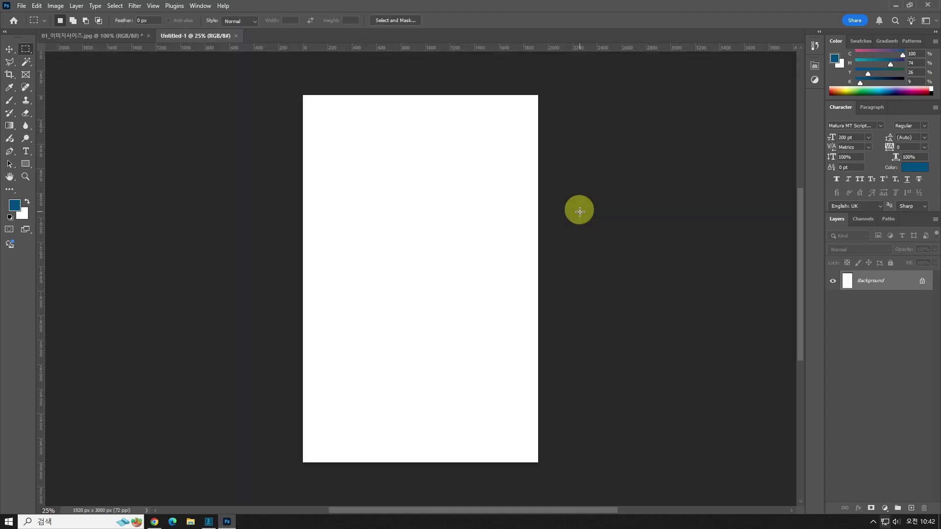
Choose the Move tool, compare the storefront photo with the blank document and check the blank document's pixel dimensions and resolution.
left_click(10, 49)
left_click(71, 39)
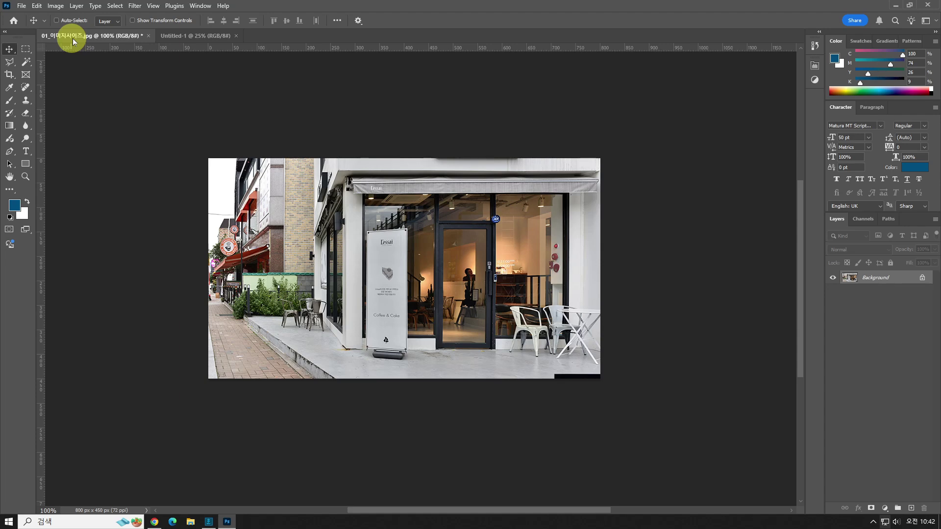
left_click(184, 34)
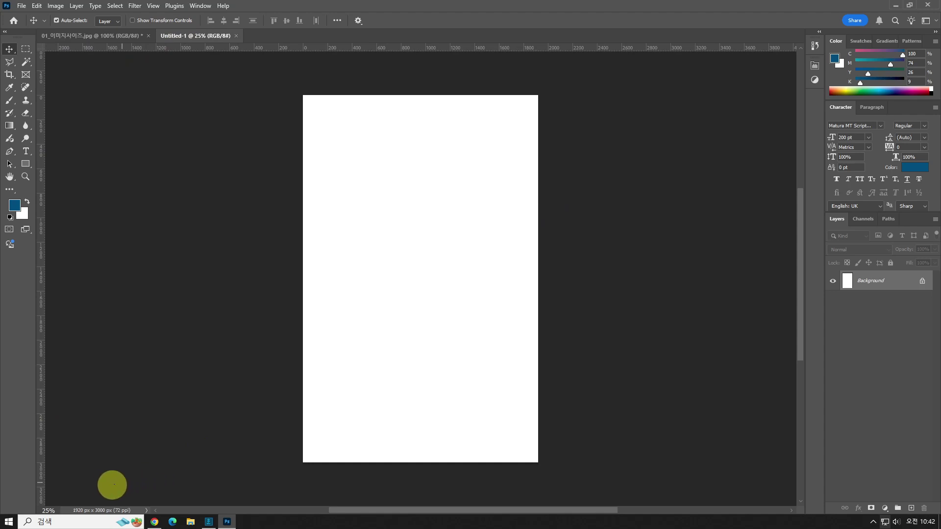
left_click_drag(110, 474, 117, 485)
mouse_move(178, 382)
left_mouse_down()
mouse_move(169, 399)
mouse_move(181, 463)
mouse_move(175, 377)
left_mouse_up()
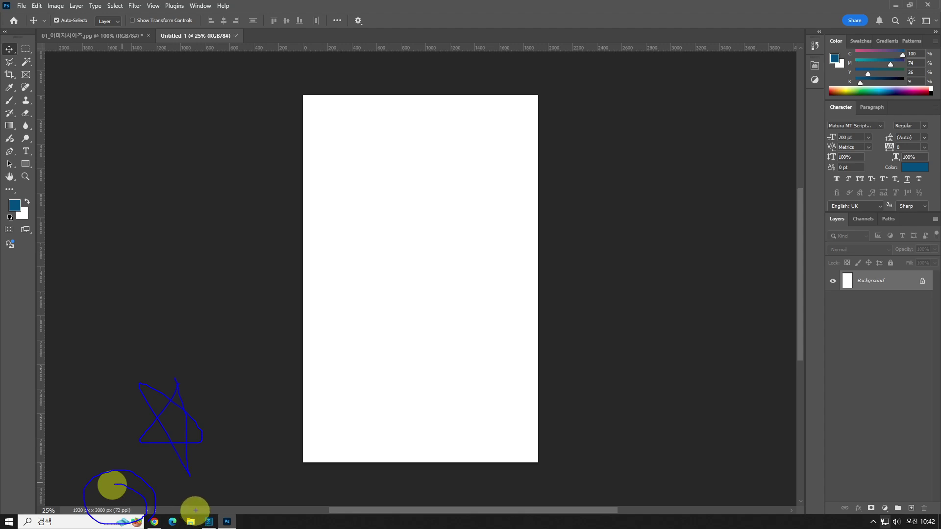
Paste the copied 800-pixel-wide storefront photo into the blank document, then undo the paste.
key("Escape")
left_click(92, 35)
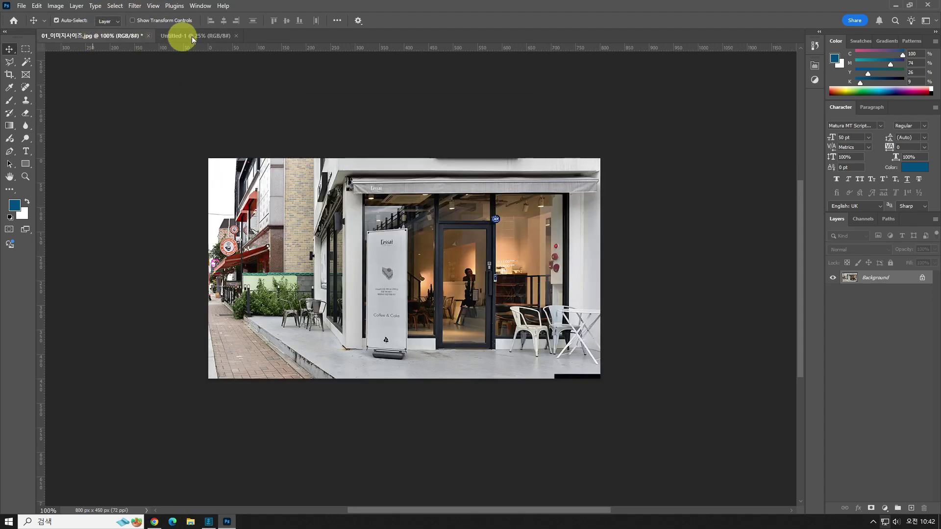
left_click(187, 39)
key("ctrl+v")
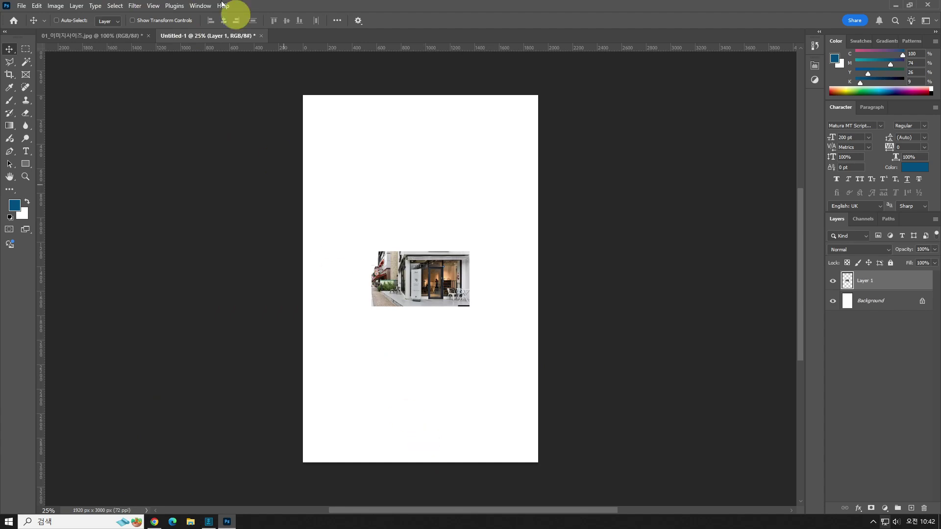
key("ctrl+z")
Undo the storefront photo's downsizing, review its original dimensions and resolution in Image Size, and close it without changes.
left_click(109, 37)
key("ctrl+d")
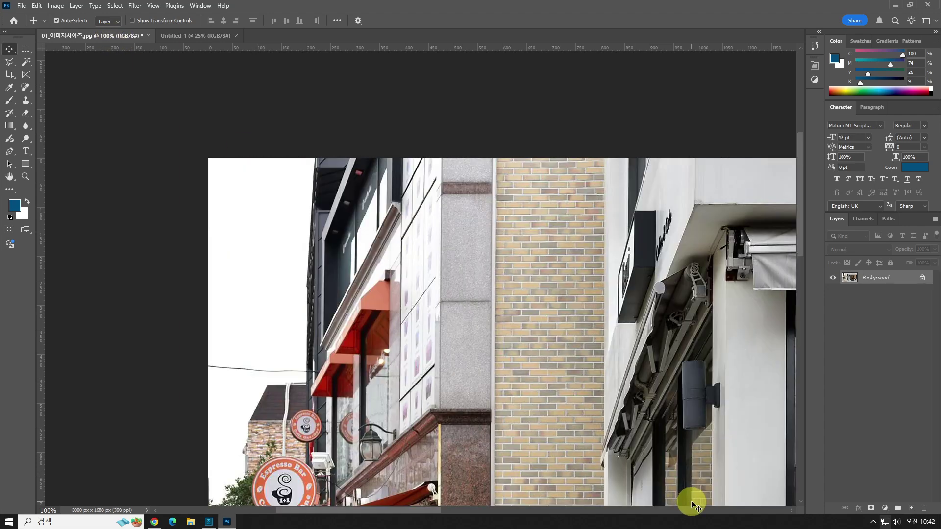
left_click_drag(502, 263, 372, 181)
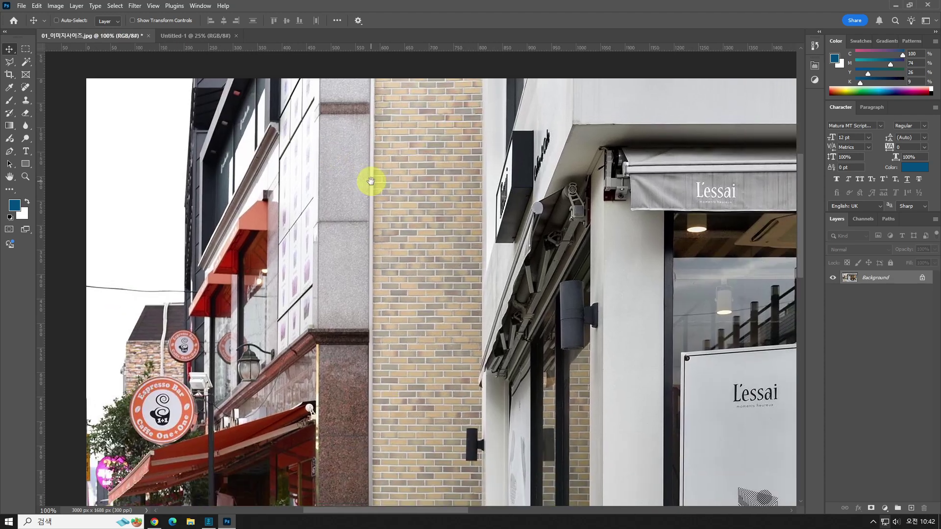
key("ctrl+alt+i")
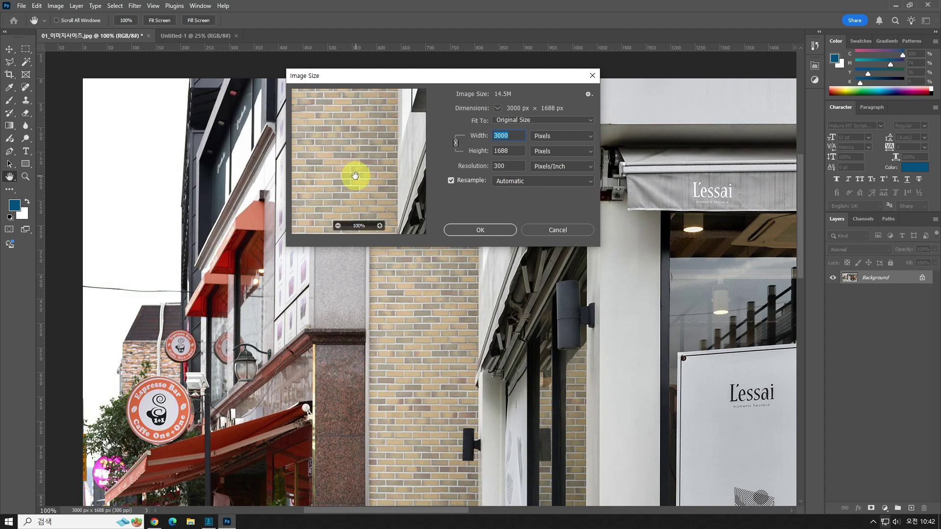
key("Escape")
key("v")
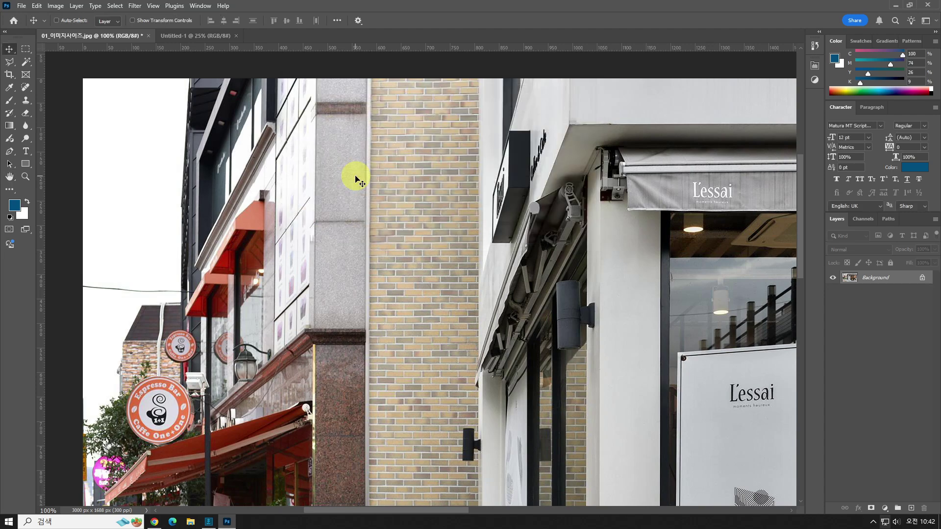
Copy the whole full-size storefront photo and paste it into the blank 1920 × 3000 px document as a new layer.
key("ctrl+minus")
key("ctrl+minus")
key("ctrl+minus")
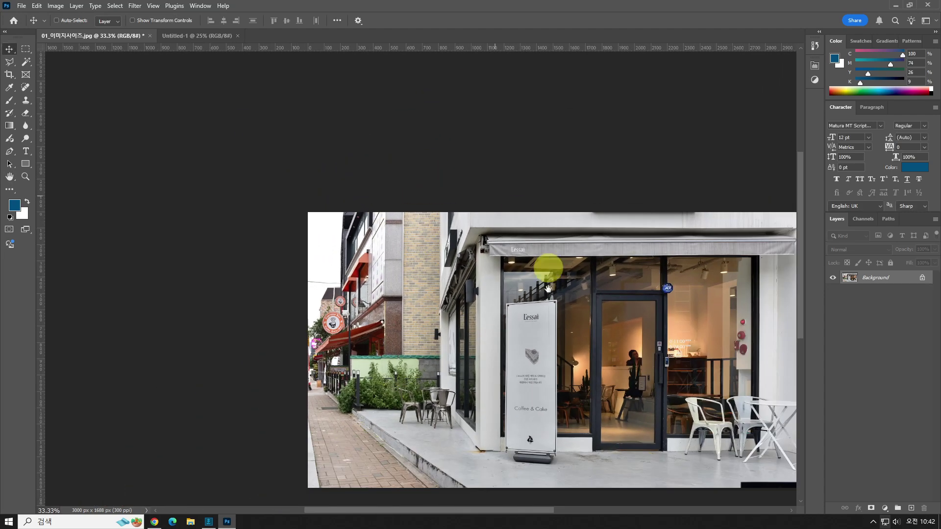
left_click_drag(546, 263, 368, 256)
left_click(204, 36)
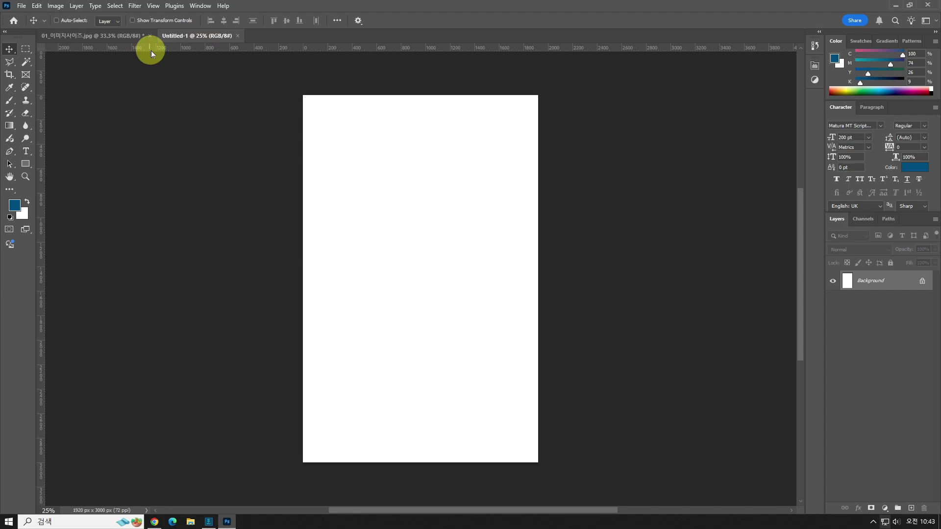
left_click(127, 37)
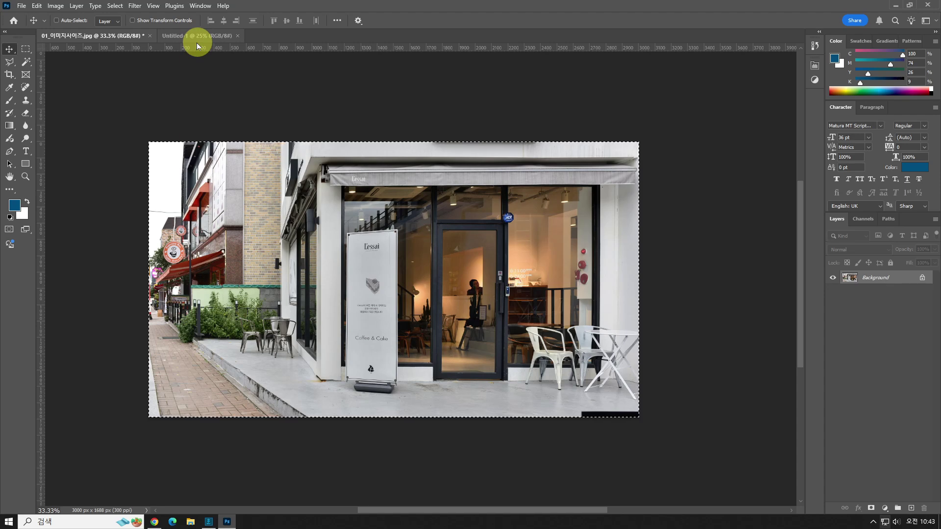
left_click_drag(196, 43, 567, 307)
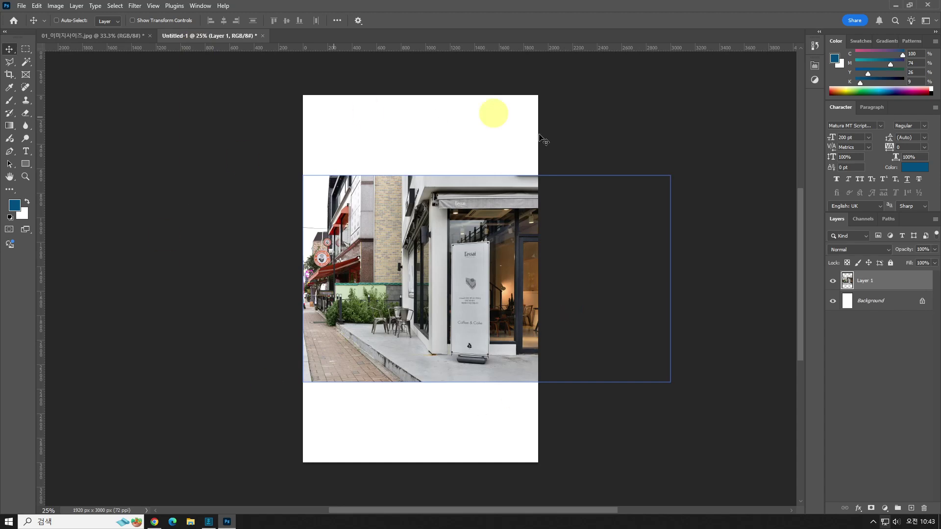
Scale the pasted storefront layer proportionally to about 980 px wide and place it in the upper middle of the page.
key("ctrl+t")
left_click_drag(663, 392, 415, 253)
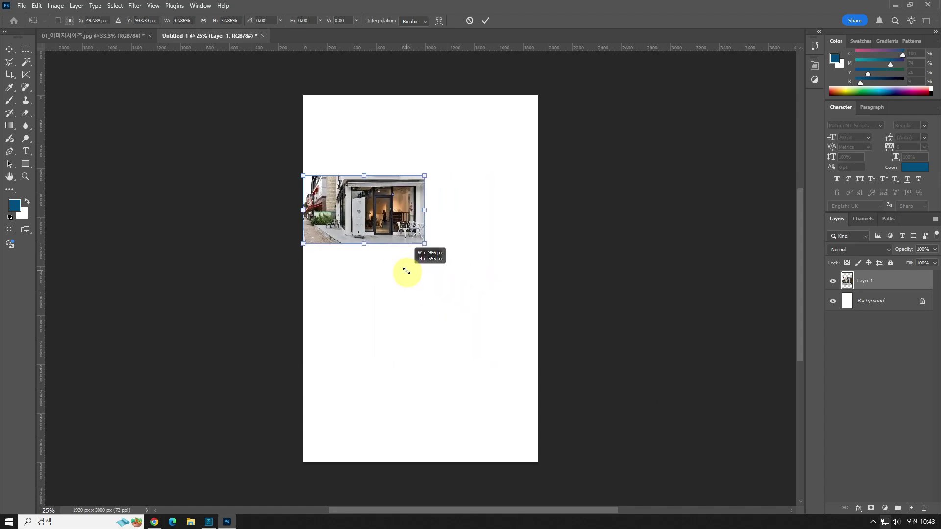
left_click_drag(370, 218, 427, 232)
key("Return")
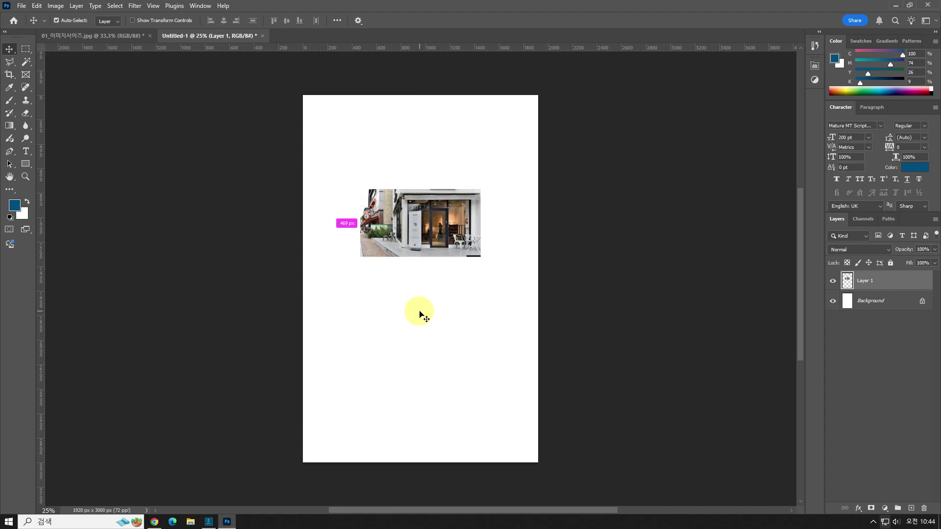
Review the clipboard-based size and resolution in the New Document dialog and close it without creating a document.
key("ctrl+n")
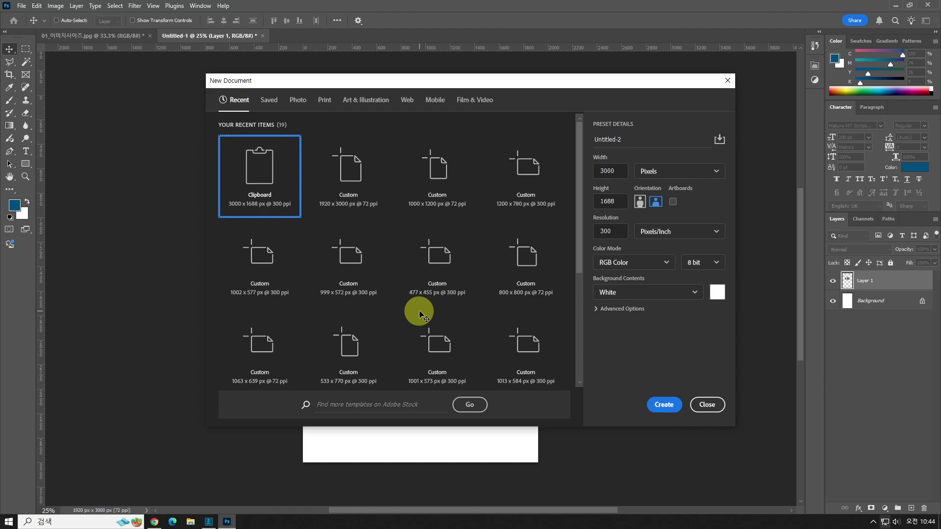
key("Escape")
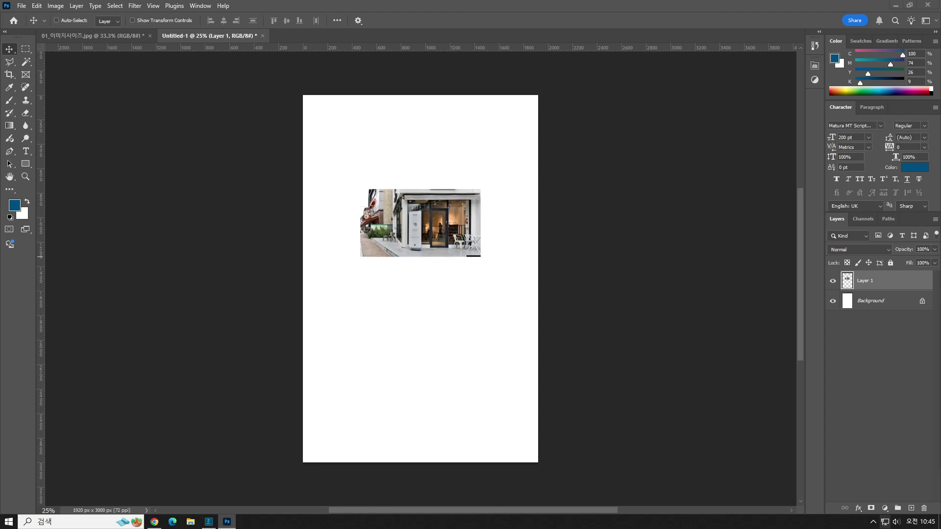
Open 02_캔버스사이즈.jpg and close the storefront photo and the untitled document without saving either one.
left_click_drag(555, 2, 556, 11)
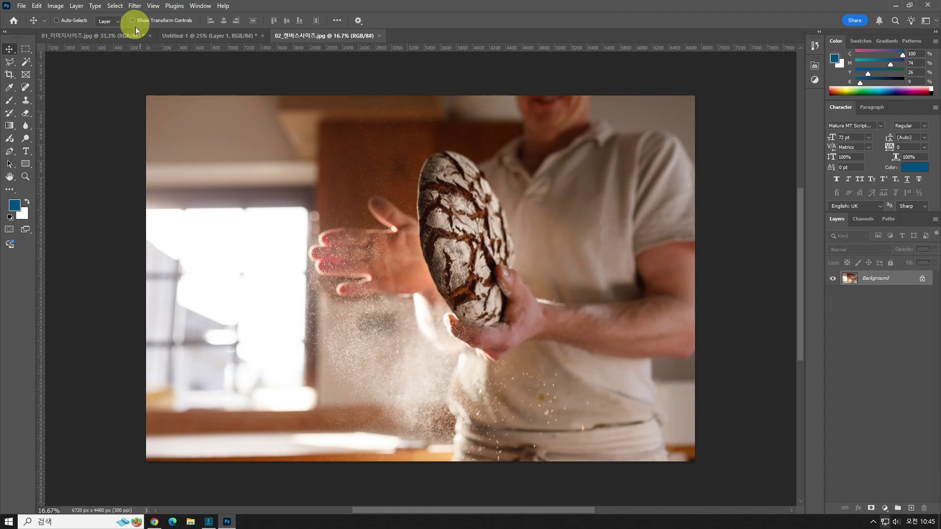
left_click(149, 36)
left_click(150, 37)
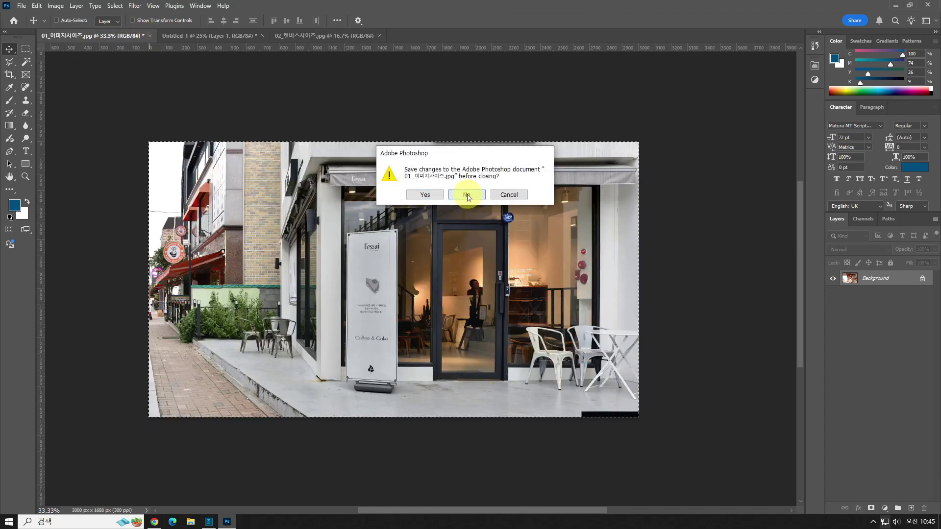
left_click(465, 193)
left_click(141, 36)
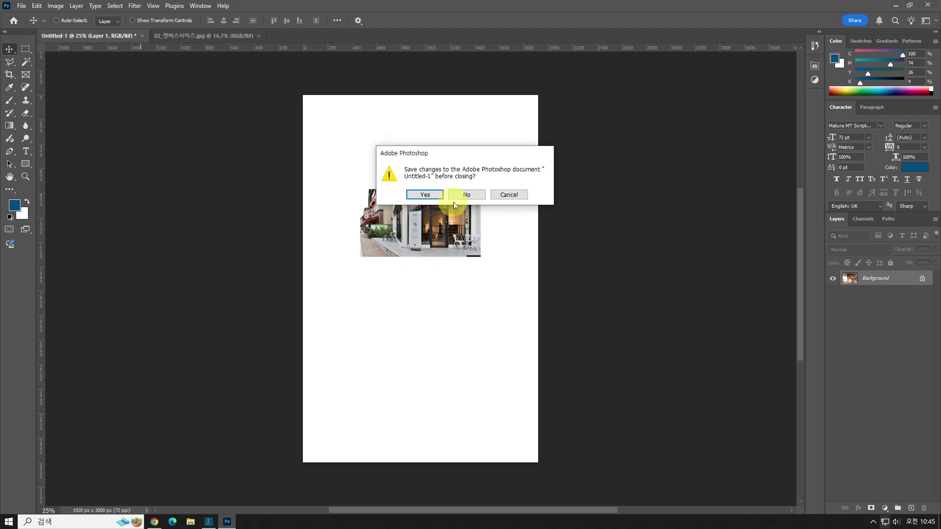
left_click(463, 194)
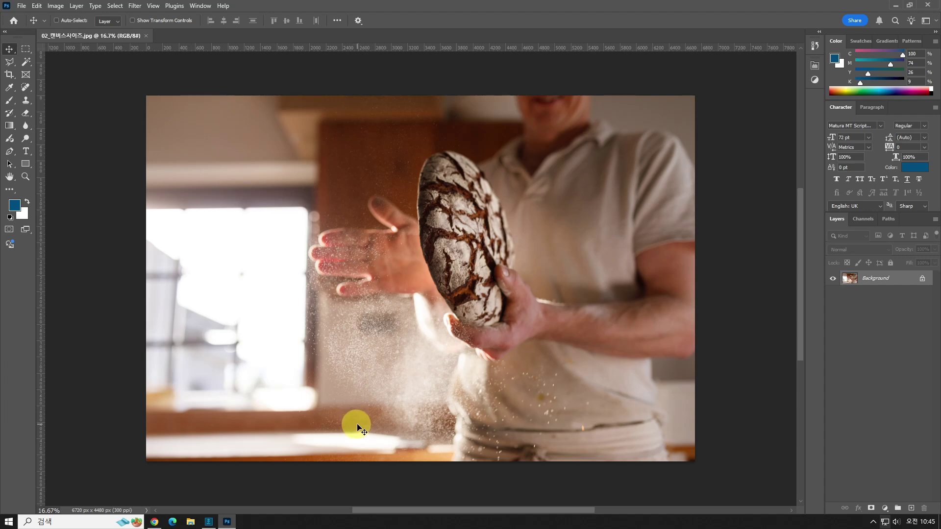
Examine the loaf in the baker photo at 100%, panning over its details and zooming out in stages to 25%.
left_click(28, 178)
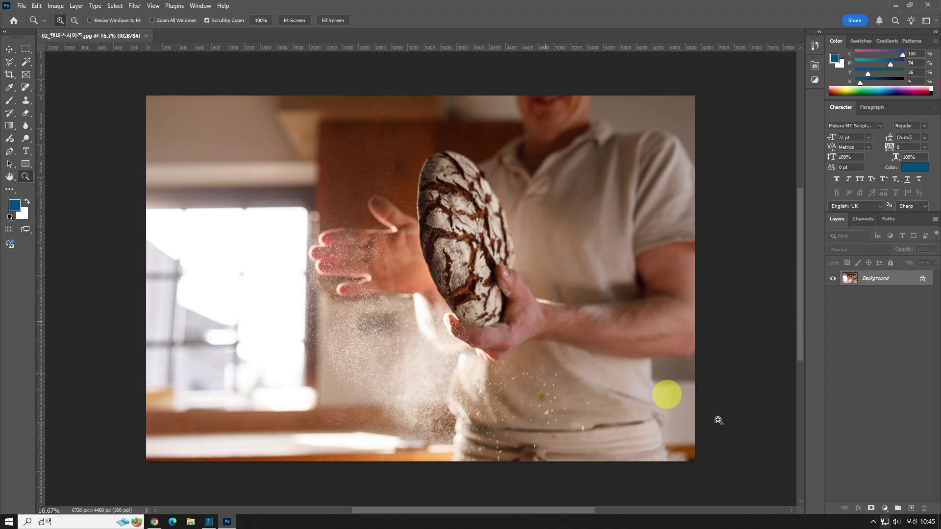
key("ctrl+1")
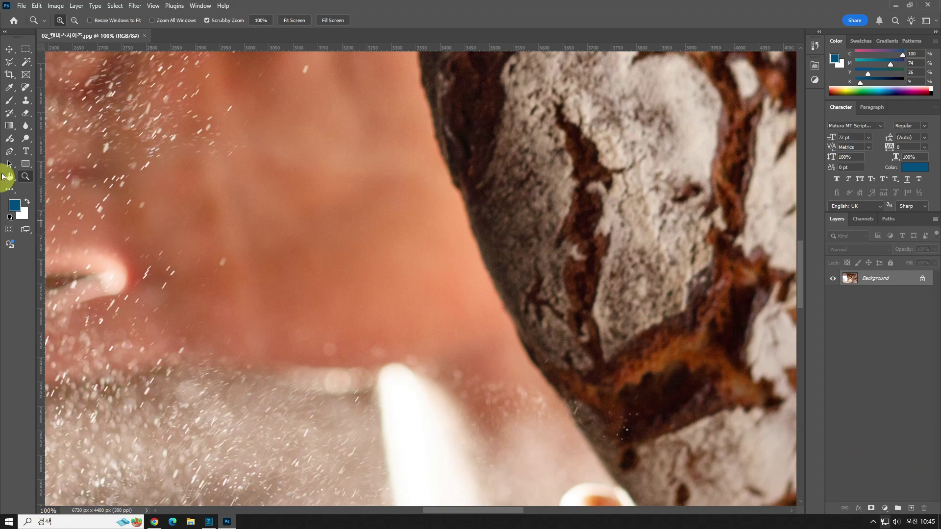
left_click(13, 50)
left_click_drag(667, 235, 713, 442)
left_click_drag(592, 164, 496, 283)
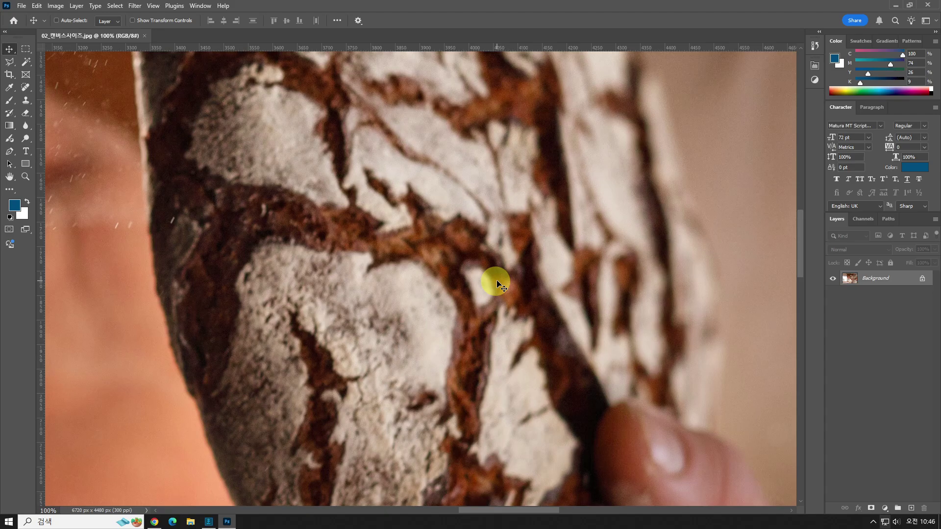
key("ctrl")
key("ctrl+minus")
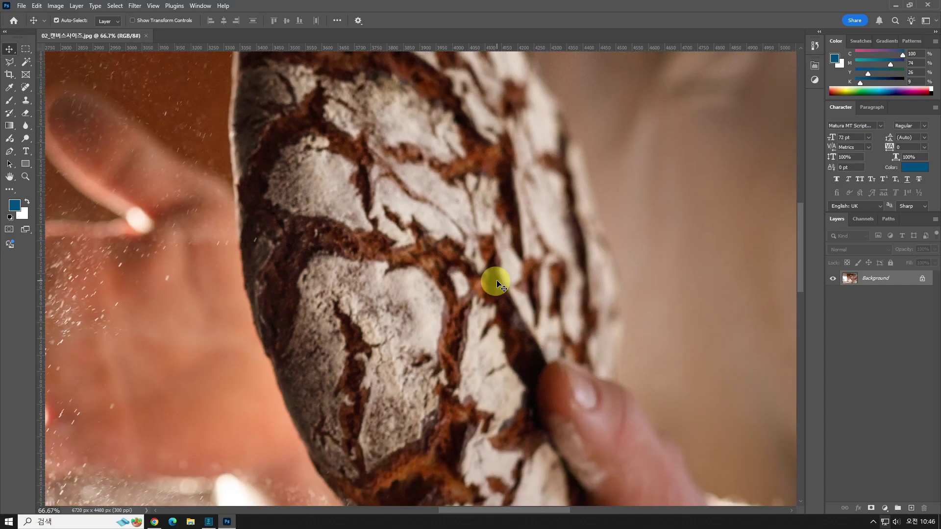
key("ctrl+minus")
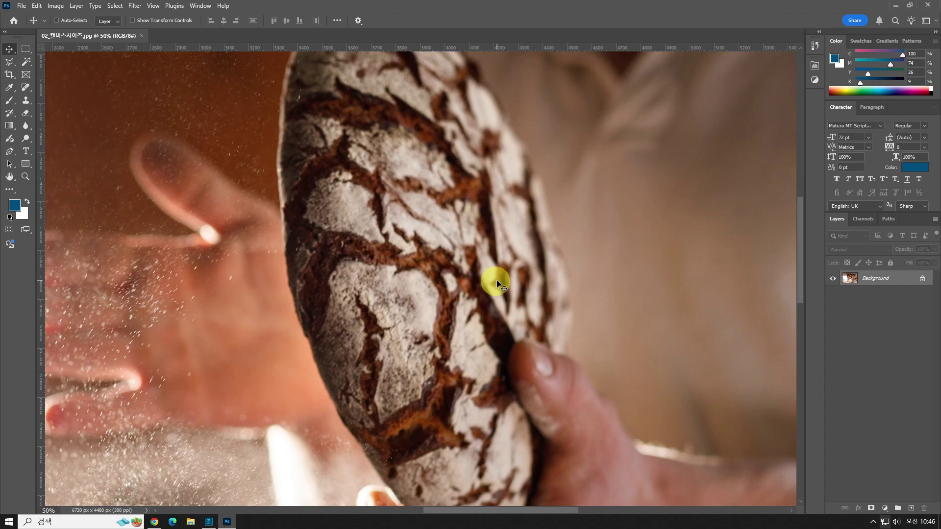
left_click_drag(497, 284, 549, 238)
key("ctrl+minus")
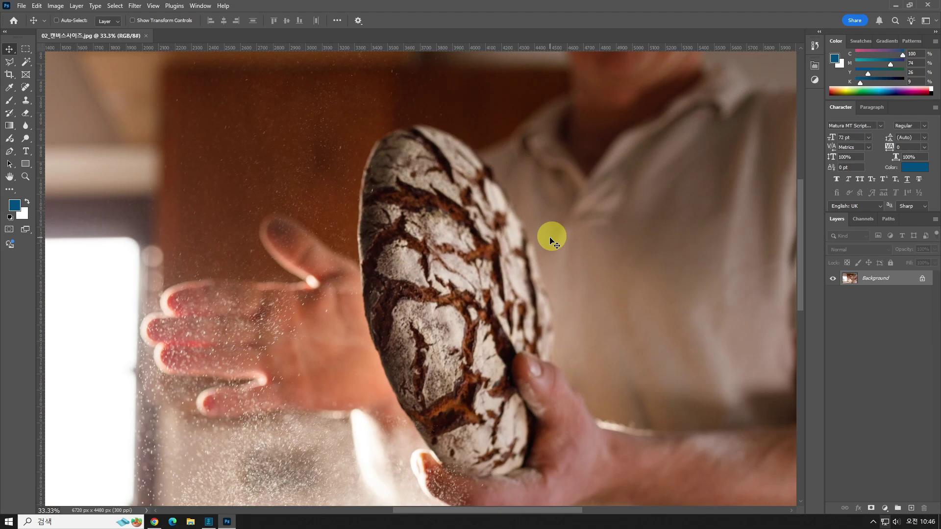
key("ctrl+minus")
left_click_drag(550, 236, 476, 291)
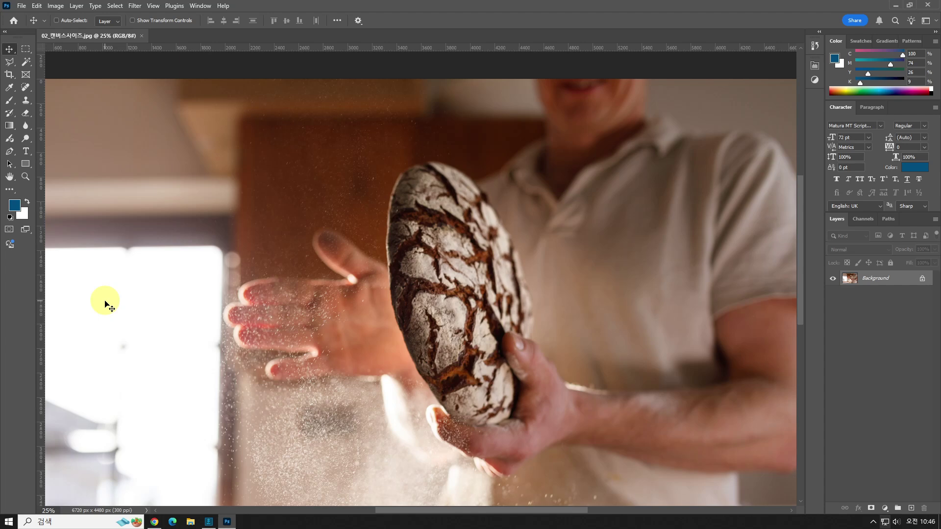
Inspect the loaf at 100% with the Rectangular Marquee tool active, and return to the Move tool with the whole photo at 16.67%.
left_click(26, 50)
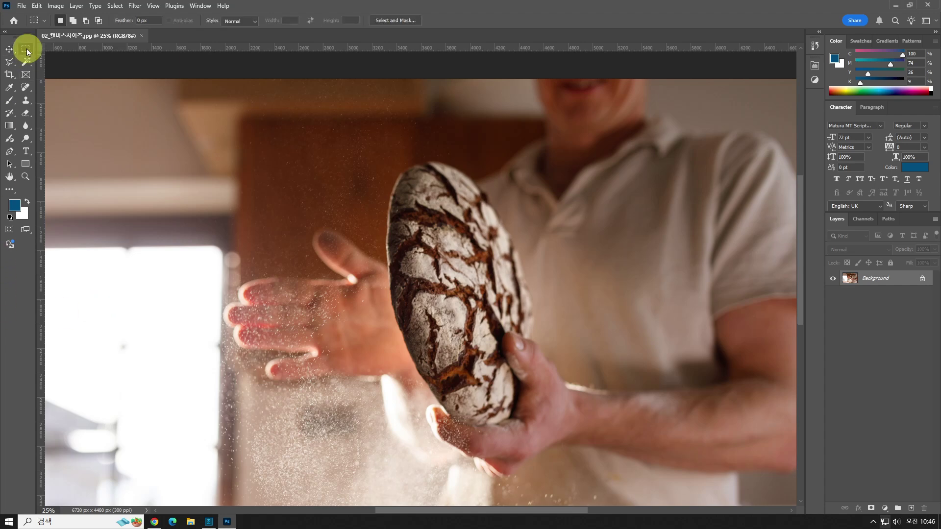
key("ctrl+plus")
key("ctrl+plus")
key("ctrl+plus")
key("ctrl+plus")
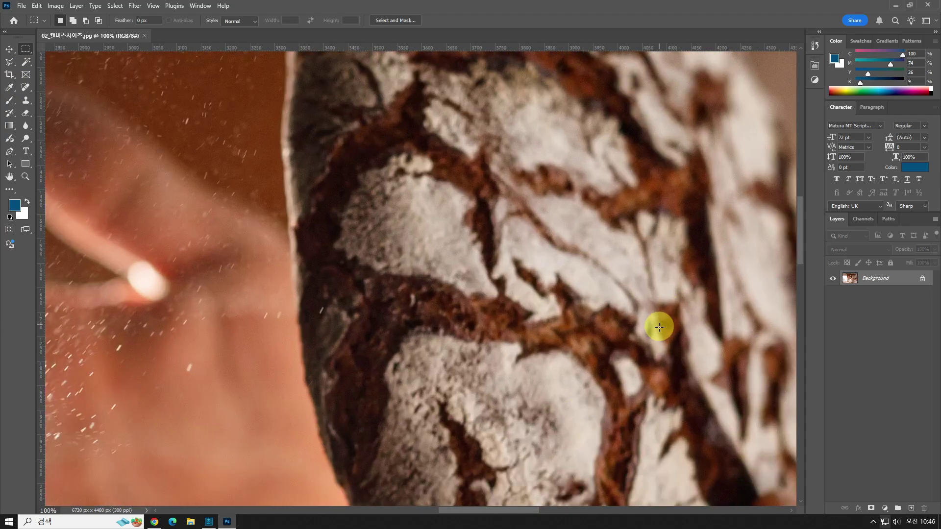
left_click_drag(622, 163, 547, 522)
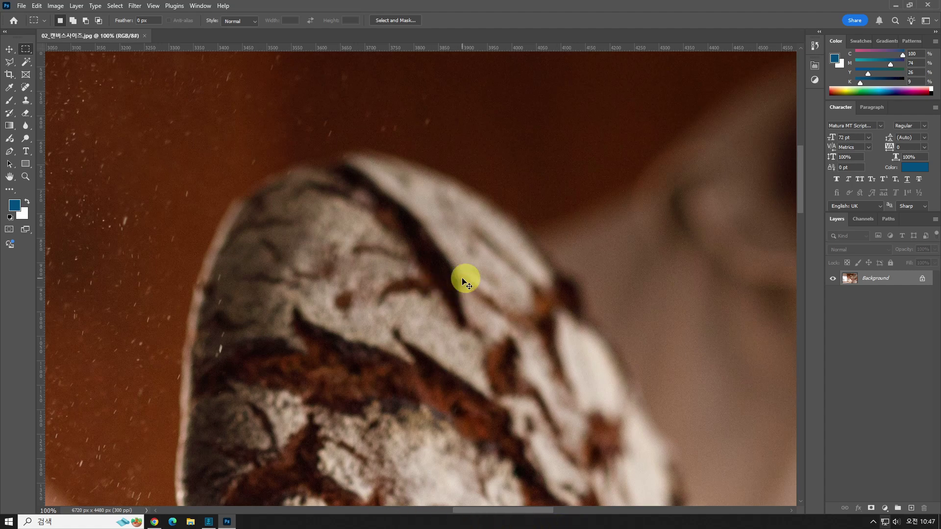
key("ctrl+0")
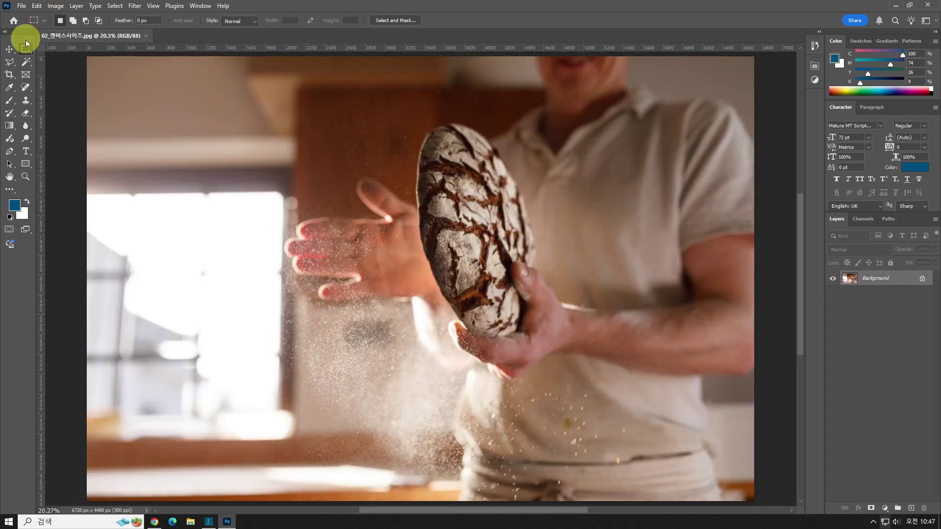
key("ctrl+minus")
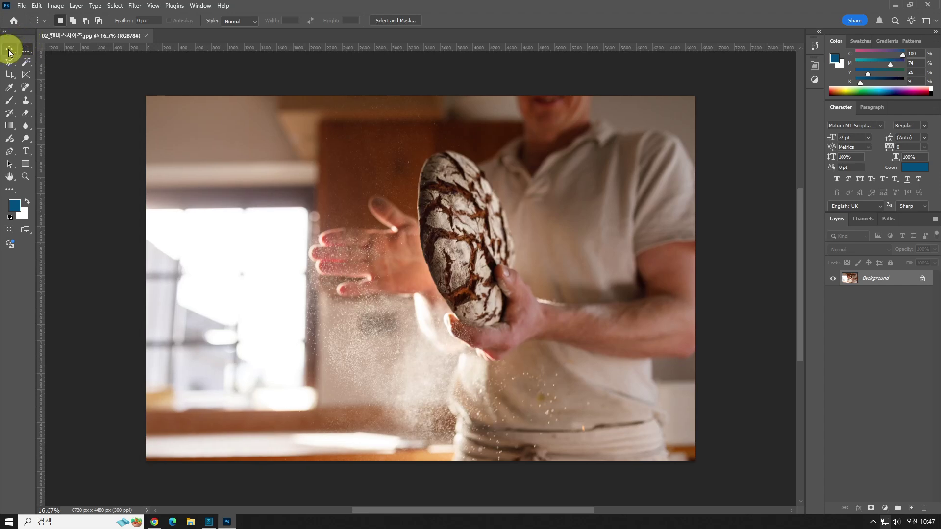
left_click(9, 50)
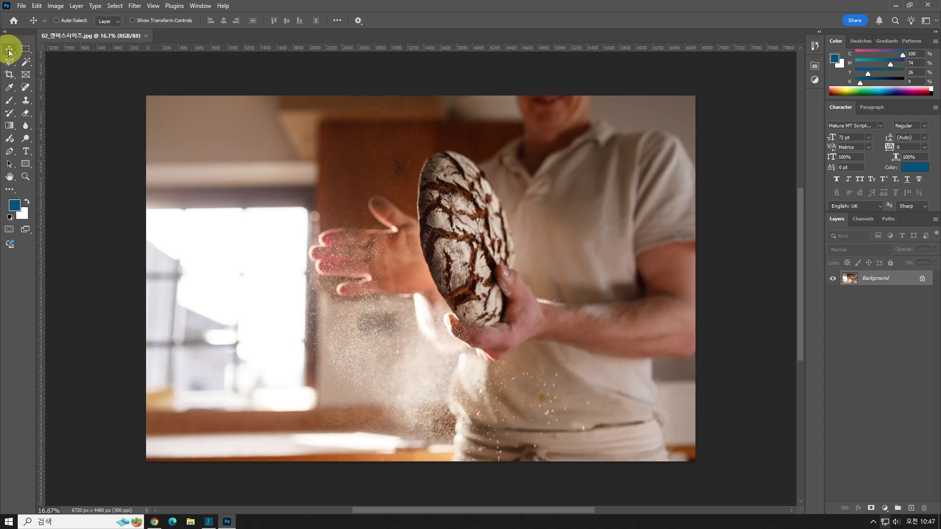
Open Canvas Size for the baker photo and compare the current size with the new width and height settings.
left_click(54, 6)
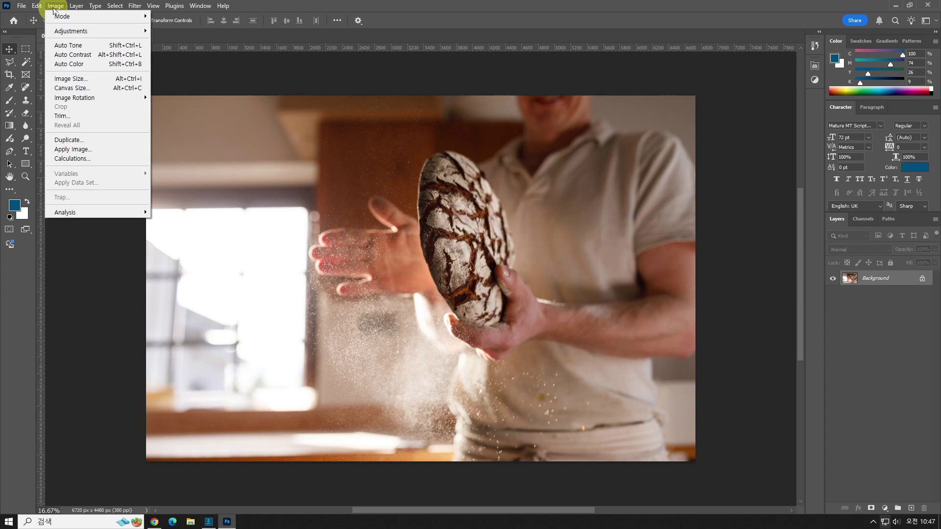
left_click(93, 89)
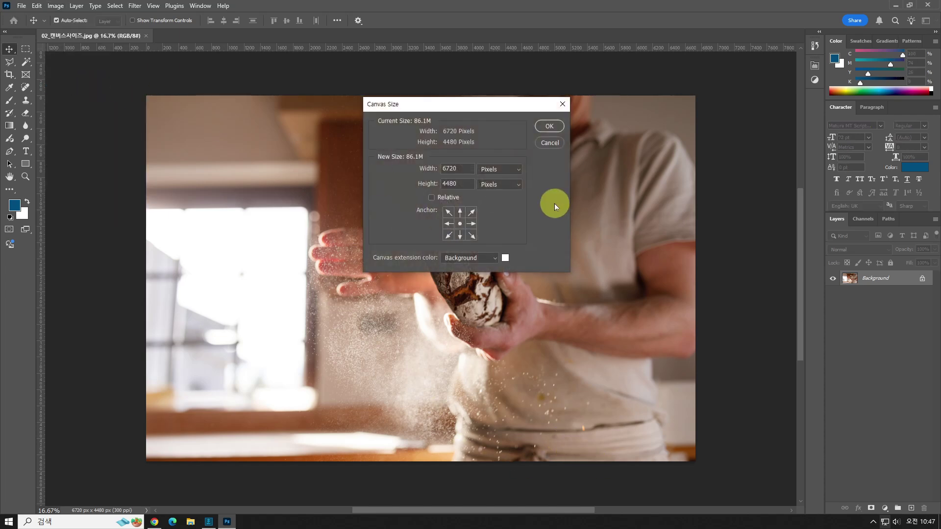
mouse_move(510, 122)
left_mouse_down()
mouse_move(493, 146)
mouse_move(381, 140)
mouse_move(466, 105)
mouse_move(518, 142)
left_mouse_up()
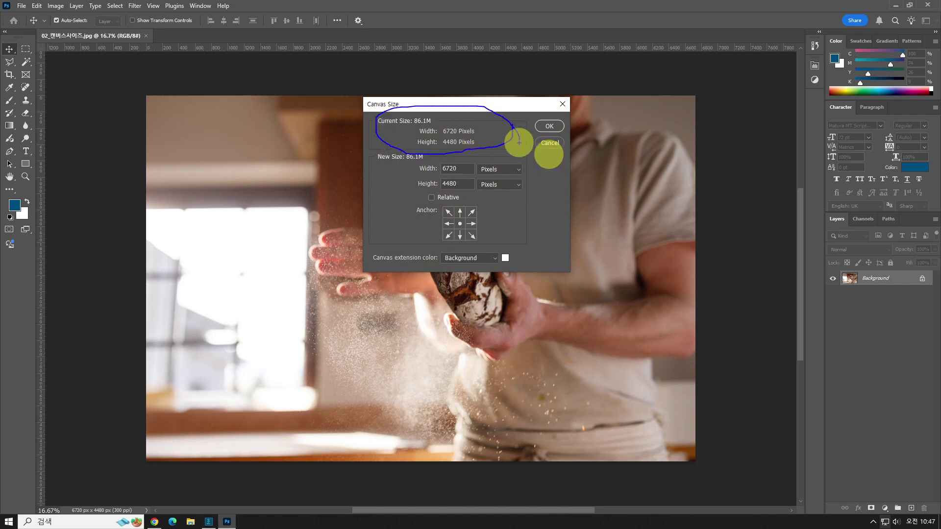
mouse_move(458, 153)
left_mouse_down()
mouse_move(432, 154)
mouse_move(411, 193)
mouse_move(517, 203)
mouse_move(503, 158)
mouse_move(398, 146)
left_mouse_up()
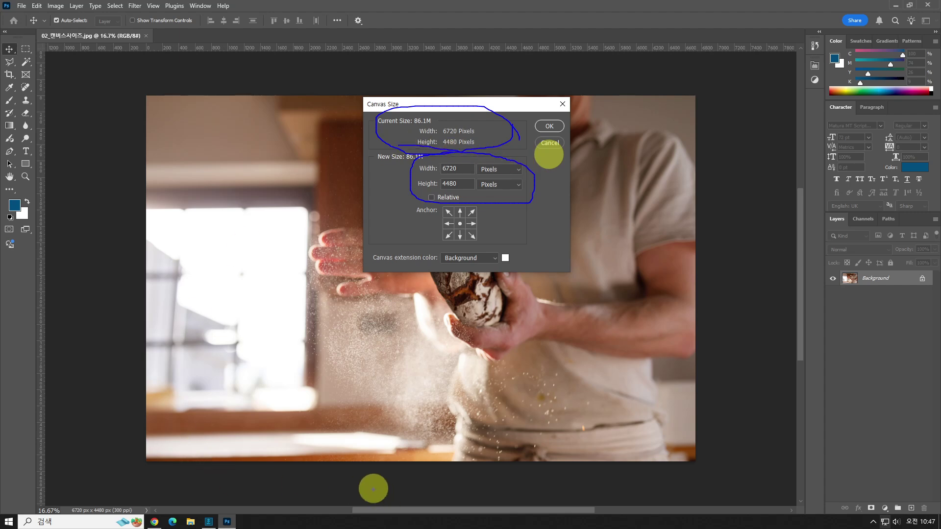
mouse_move(452, 76)
left_mouse_down()
mouse_move(462, 123)
mouse_move(521, 84)
left_mouse_up()
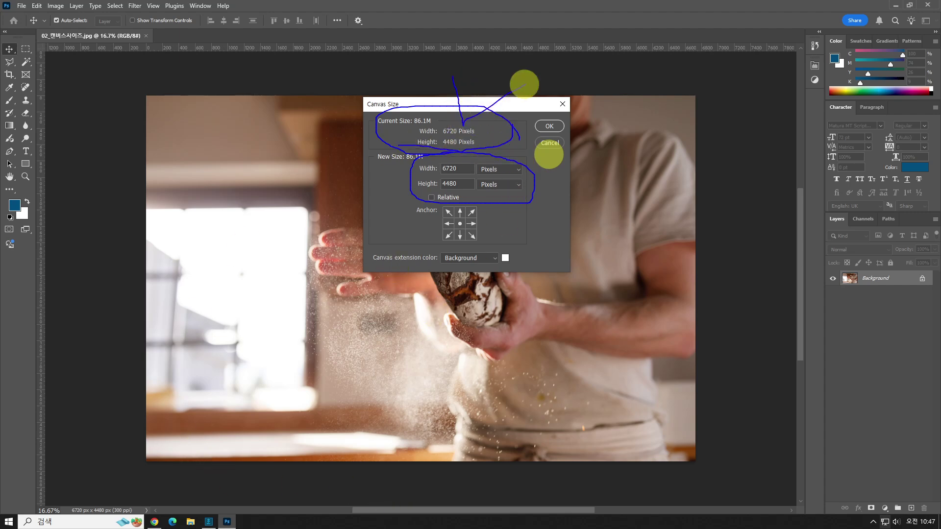
mouse_move(541, 1)
left_mouse_down()
mouse_move(513, 30)
mouse_move(465, 127)
left_mouse_up()
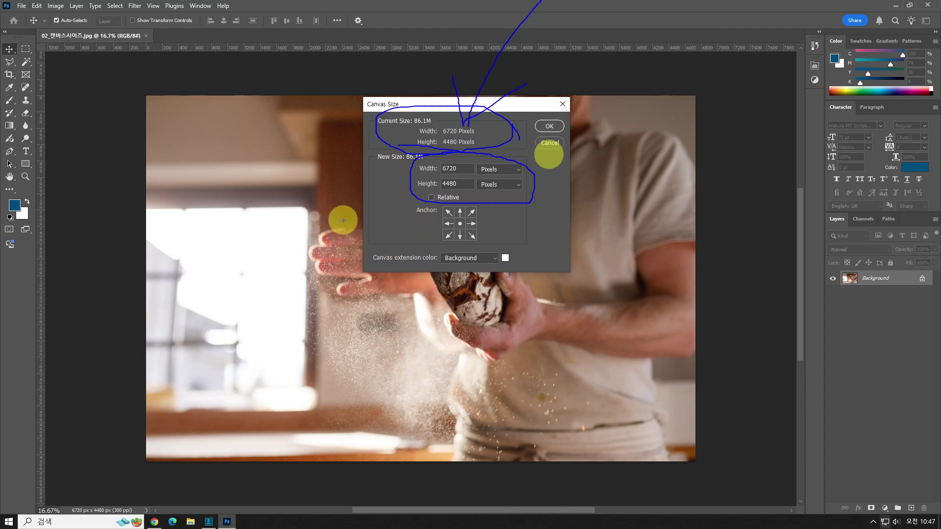
key("Escape")
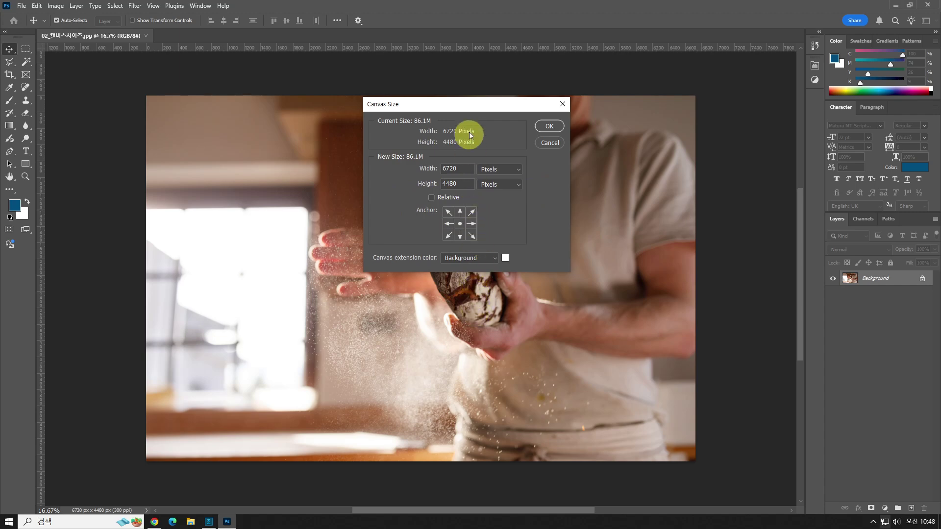
mouse_move(472, 126)
left_mouse_down()
mouse_move(443, 152)
mouse_move(439, 119)
mouse_move(468, 140)
mouse_move(464, 161)
mouse_move(489, 146)
left_mouse_up()
Reduce the baker photo's canvas to 800 × 450 pixels, accepting the clipping, and inspect the remaining area.
double_click(466, 170)
type("800")
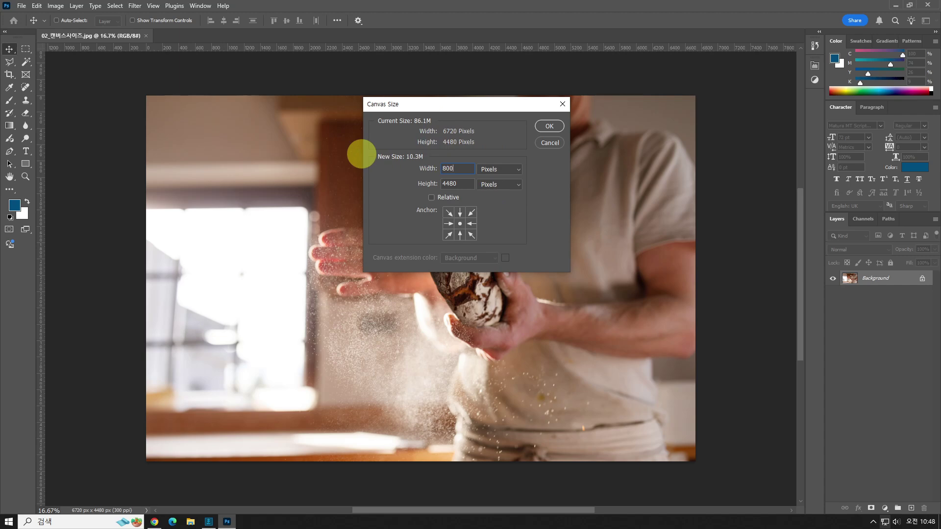
key("Tab")
type("450")
key("Return")
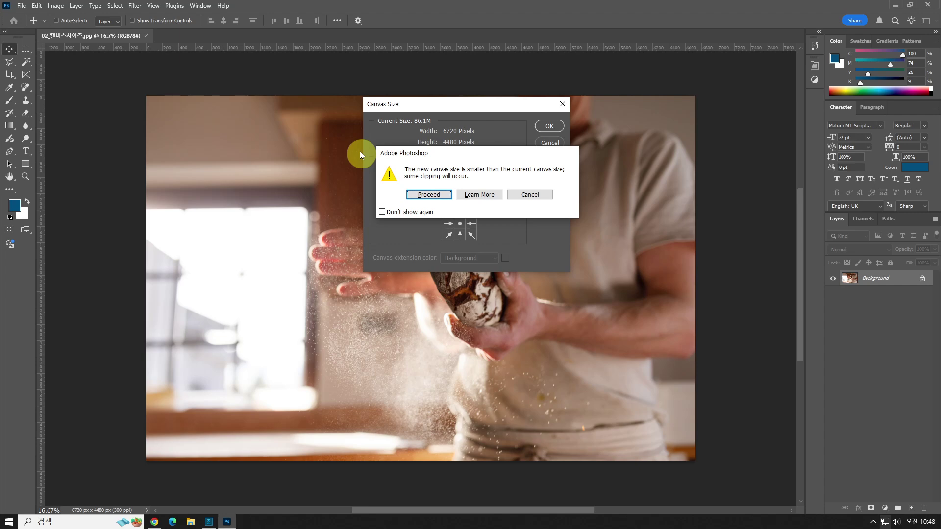
key("Return")
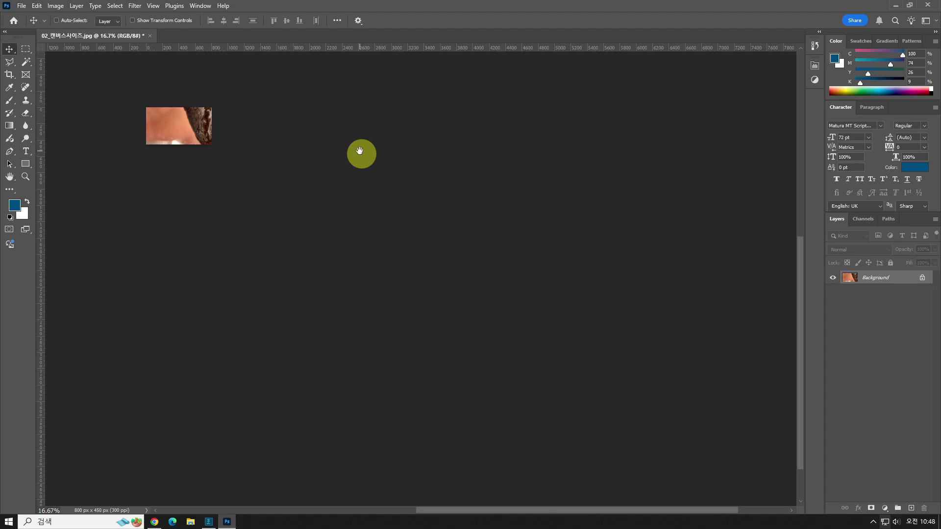
left_click_drag(209, 147, 487, 317)
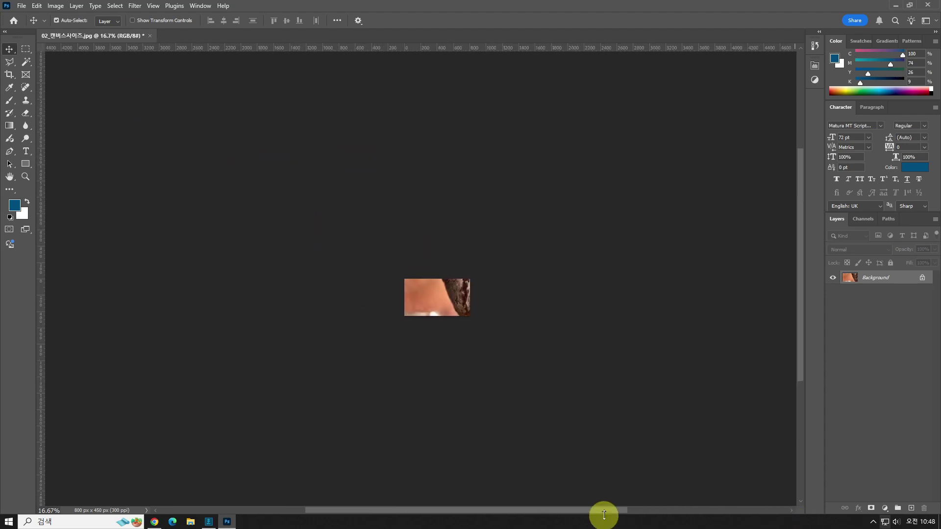
left_click(597, 492)
Create a new document 1200 pixels wide and 800 pixels high at a resolution of 72 pixels per inch.
key("ctrl+n")
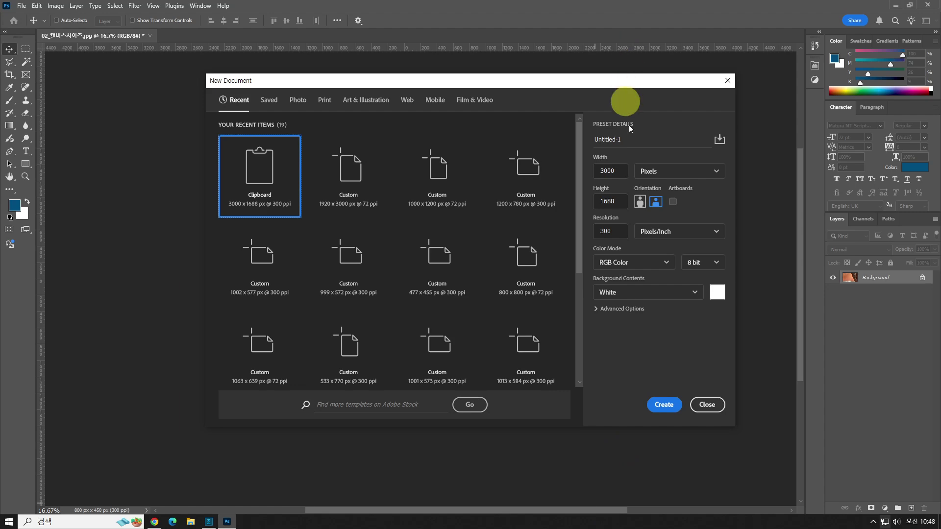
left_click(613, 171)
type("1200")
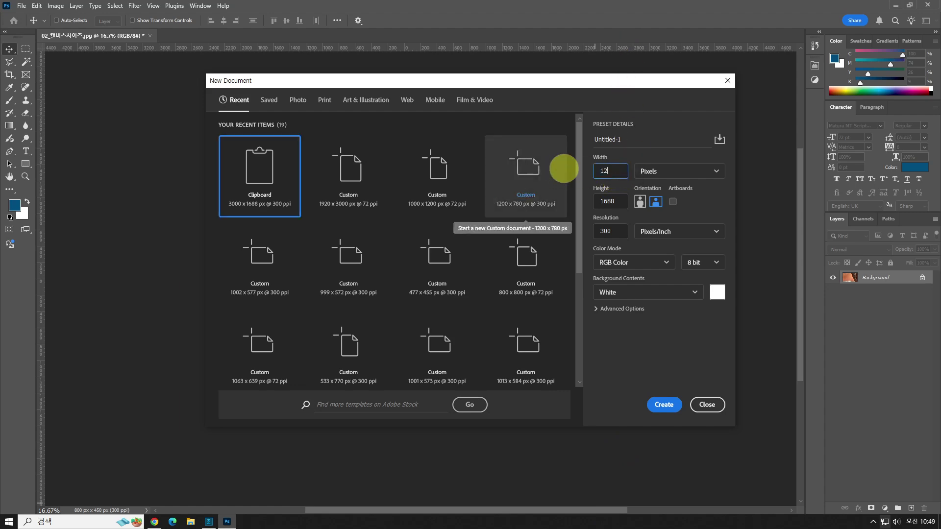
key("Tab")
type("800")
key("Tab")
type("72")
key("Return")
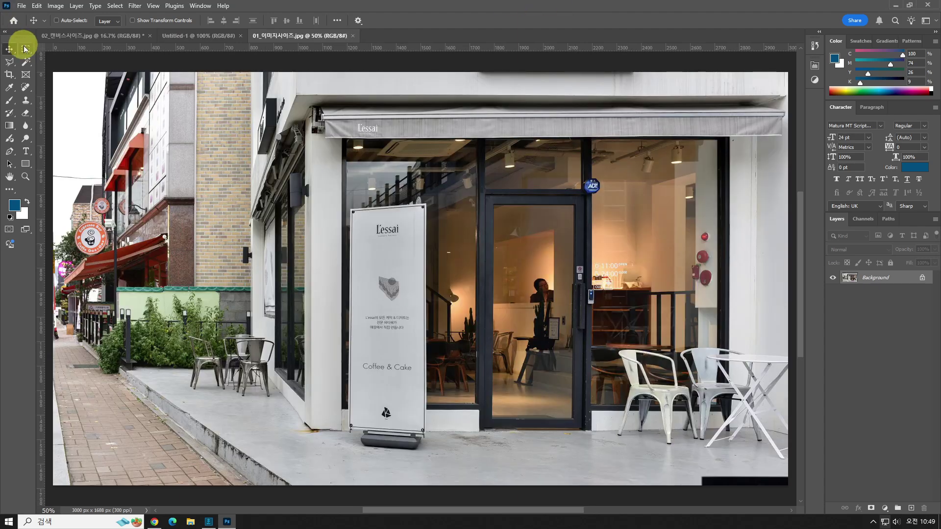
left_click(26, 49)
left_click_drag(228, 103, 237, 105)
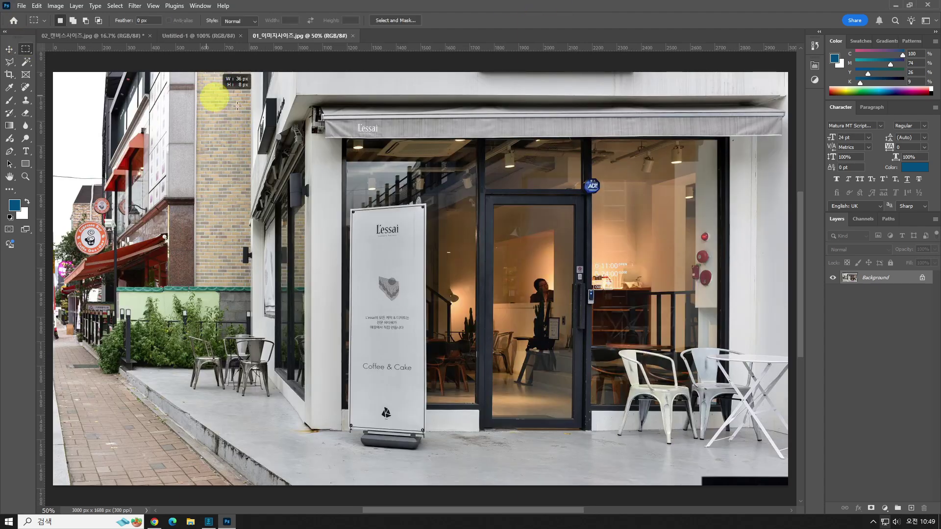
left_click(187, 36)
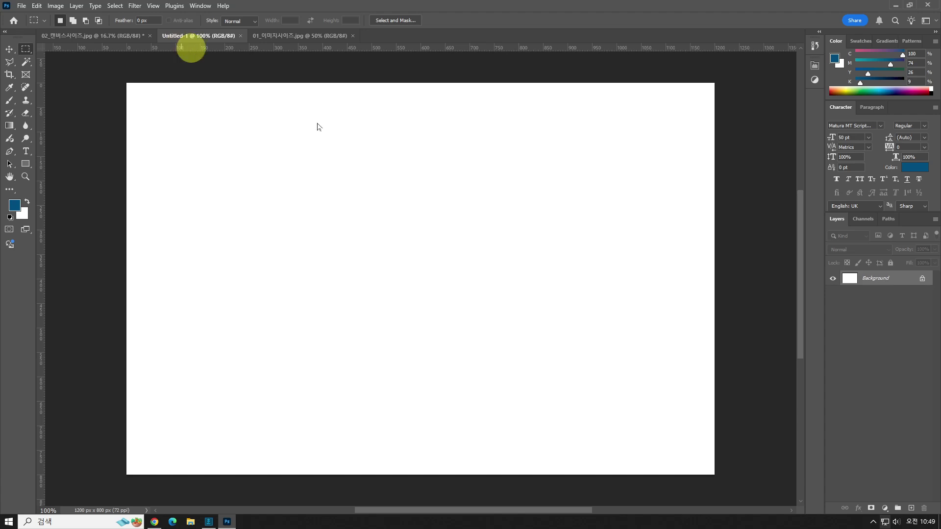
key("ctrl+v")
key("ctrl+z")
Copy the brick wall and folded awning area of the storefront photo into the untitled document and reposition the pasted layer slightly.
left_click(299, 36)
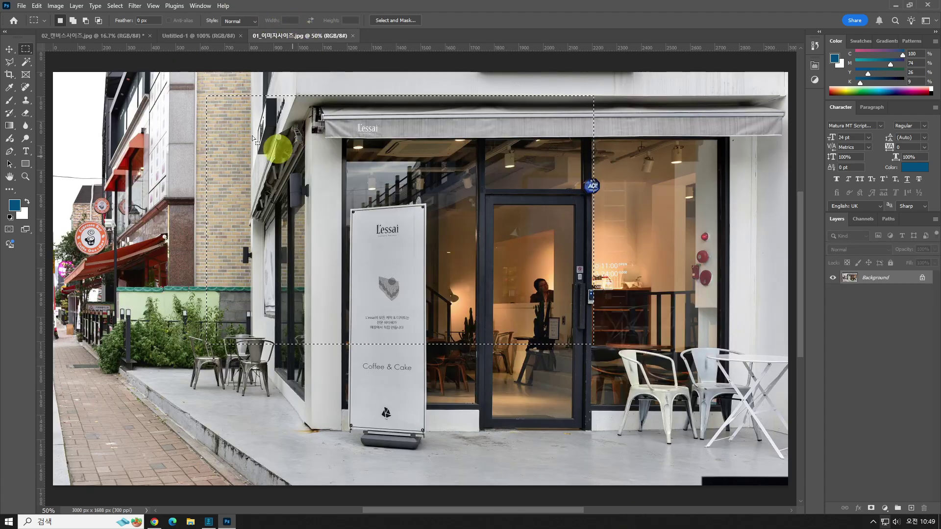
left_click(184, 36)
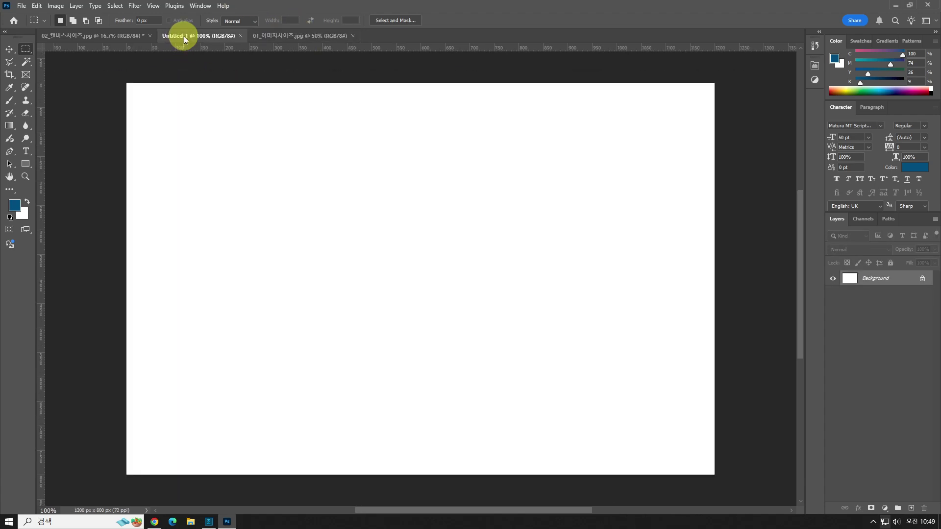
key("ctrl+v")
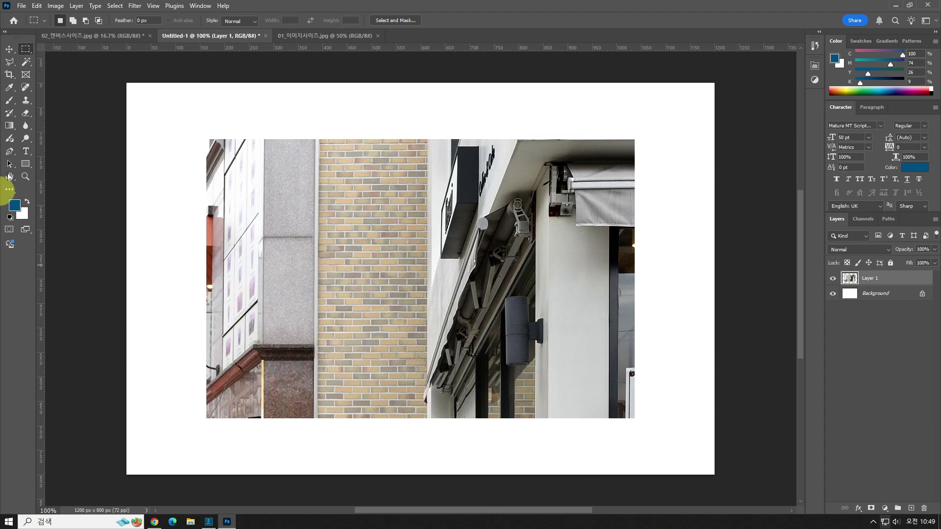
left_click(9, 49)
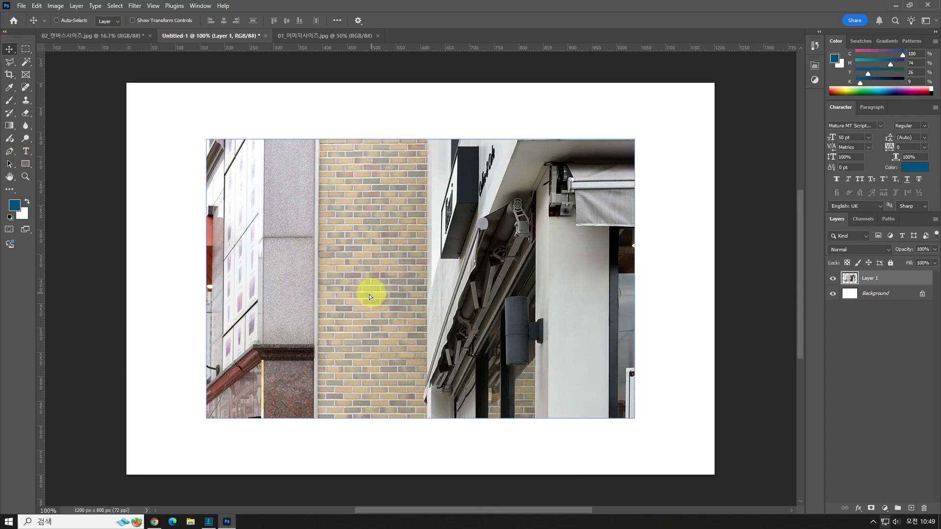
mouse_move(369, 294)
left_mouse_down()
mouse_move(241, 210)
mouse_move(141, 184)
mouse_move(252, 395)
mouse_move(598, 167)
mouse_move(720, 520)
mouse_move(222, 430)
mouse_move(648, 156)
mouse_move(147, 448)
mouse_move(196, 195)
mouse_move(691, 377)
mouse_move(147, 206)
mouse_move(294, 458)
mouse_move(363, 304)
mouse_move(382, 284)
left_mouse_up()
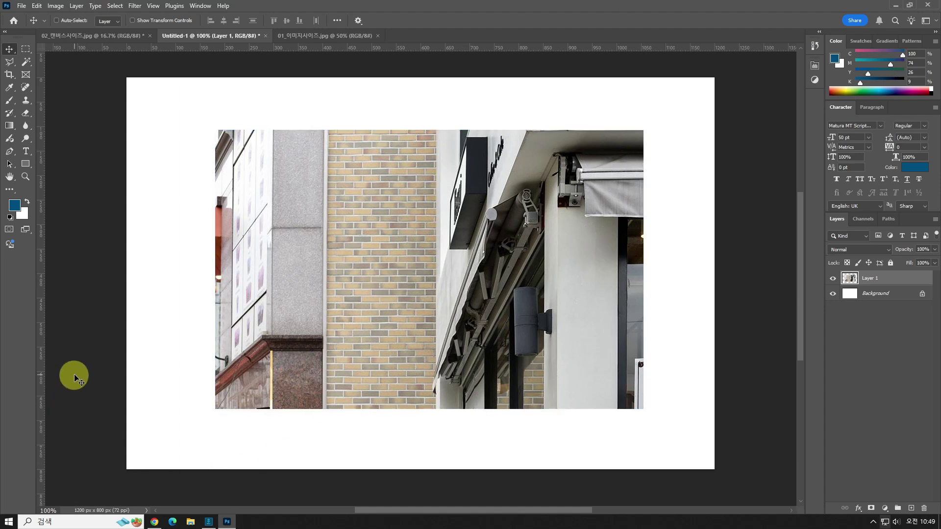
Reduce the untitled document's canvas to 800 × 800 pixels, accepting the clipping, and shift the pasted layer to check its hidden edges.
left_click(56, 5)
left_click(70, 89)
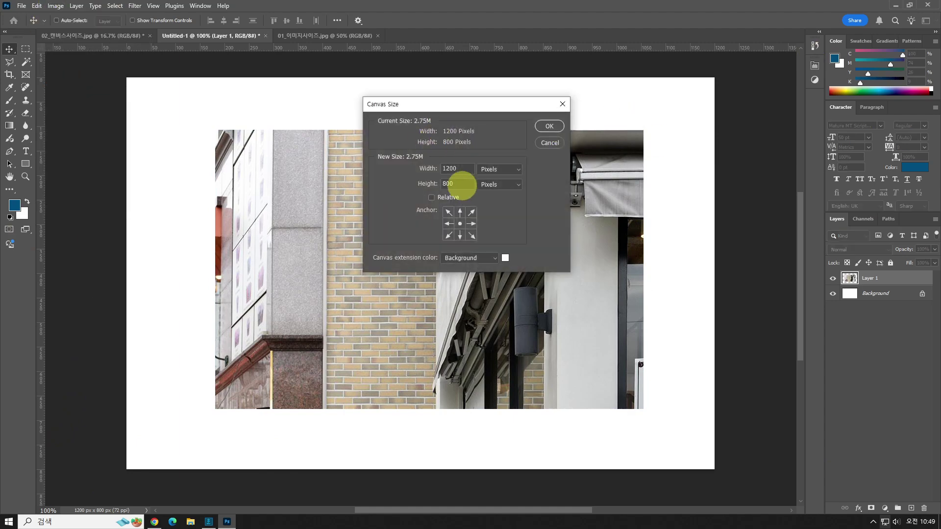
type("800")
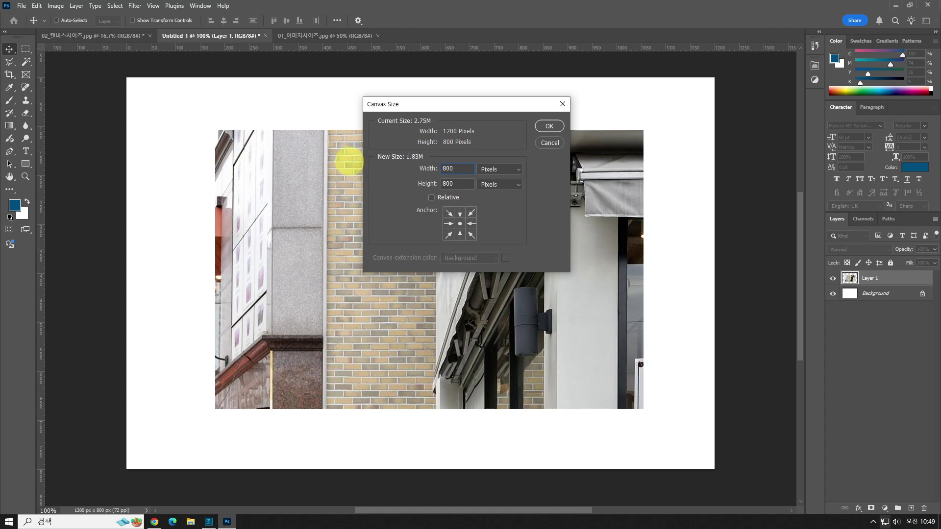
key("Return")
key("Return")
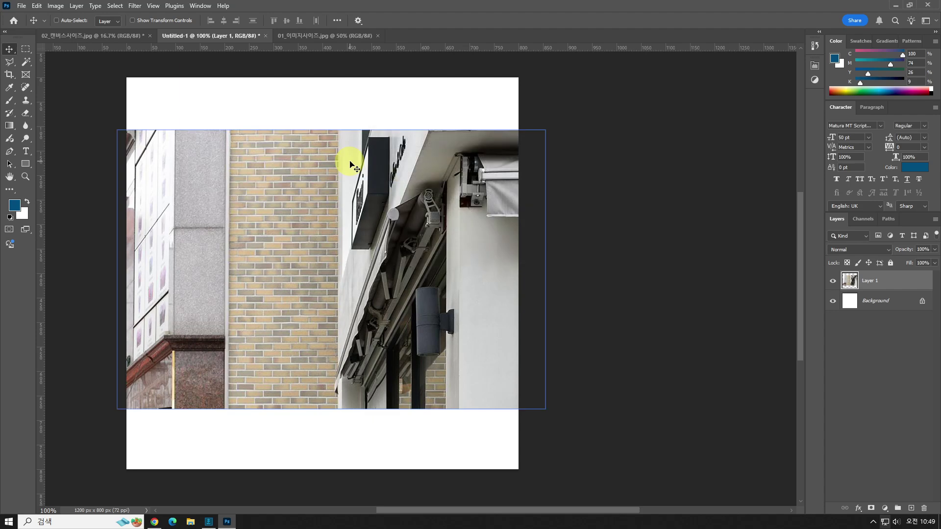
left_click_drag(353, 157, 342, 190)
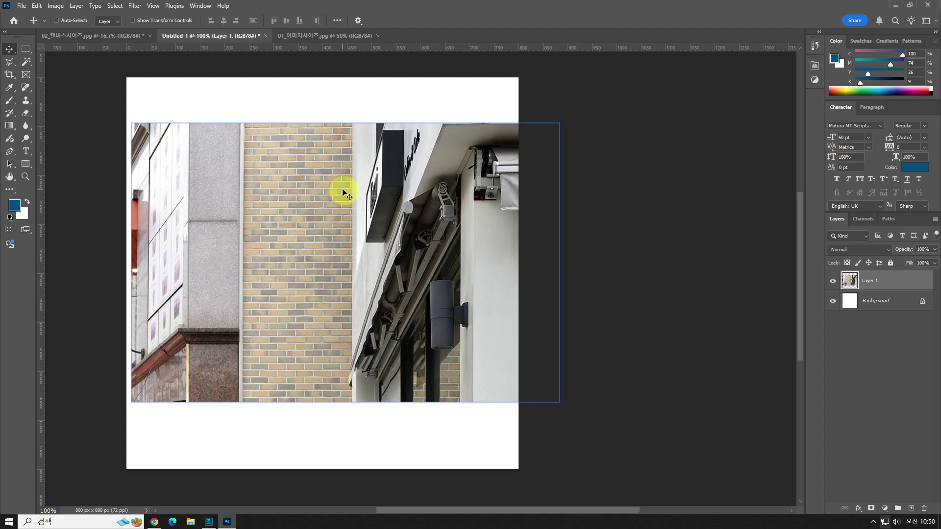
Compare the cropped baker photo with the untitled document's layers and the storefront photo.
left_click(128, 36)
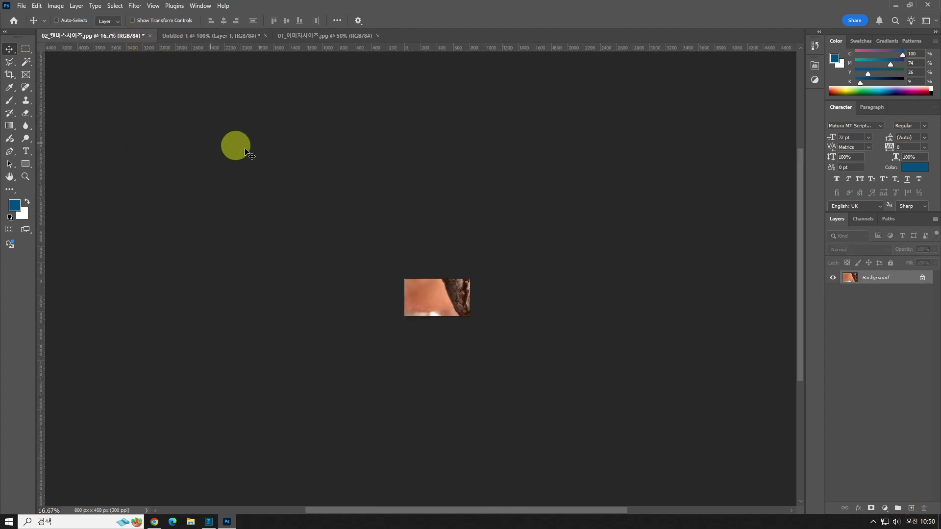
left_click(211, 36)
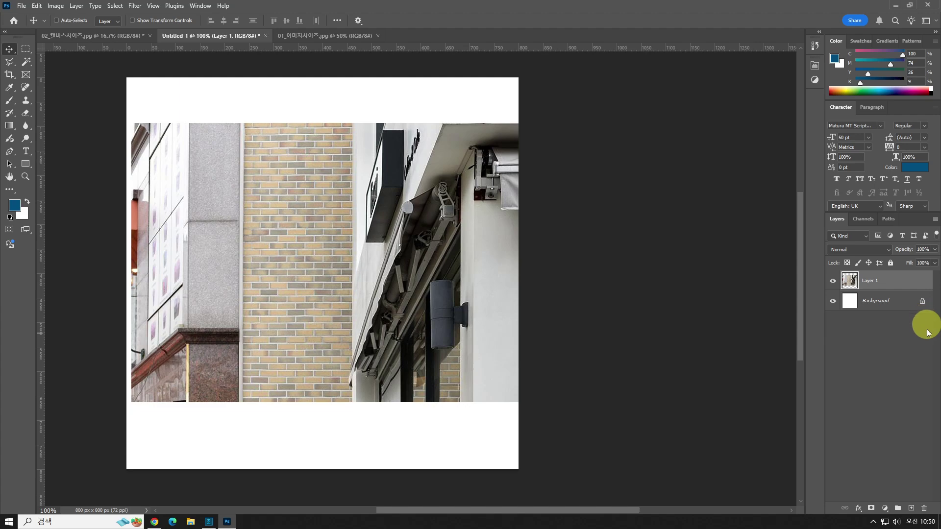
left_click(336, 37)
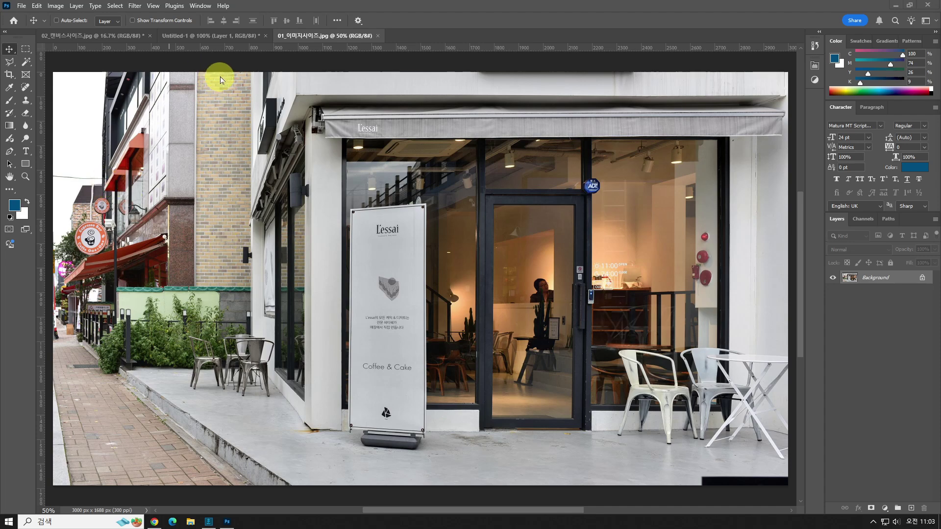
left_click(197, 34)
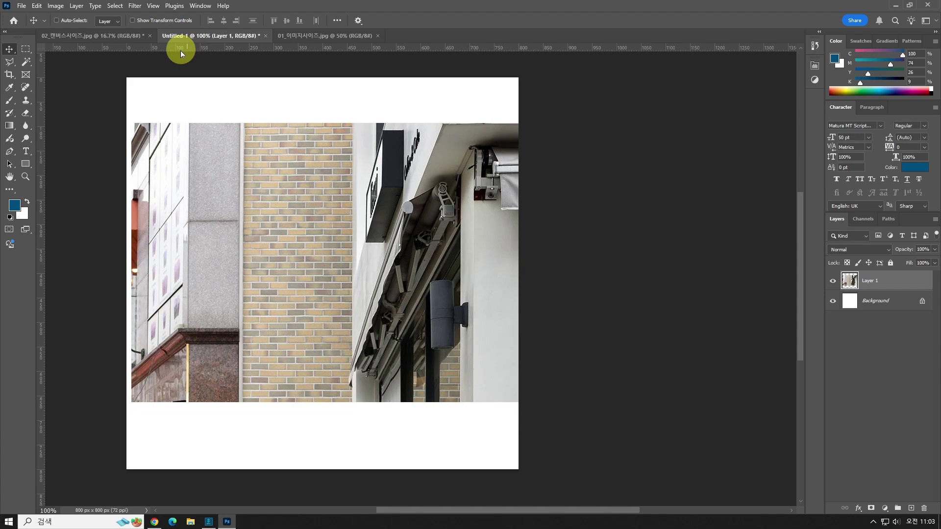
Restore the baker photo's full canvas and enter a new canvas size of 800 × 400 pixels for it.
left_click(123, 39)
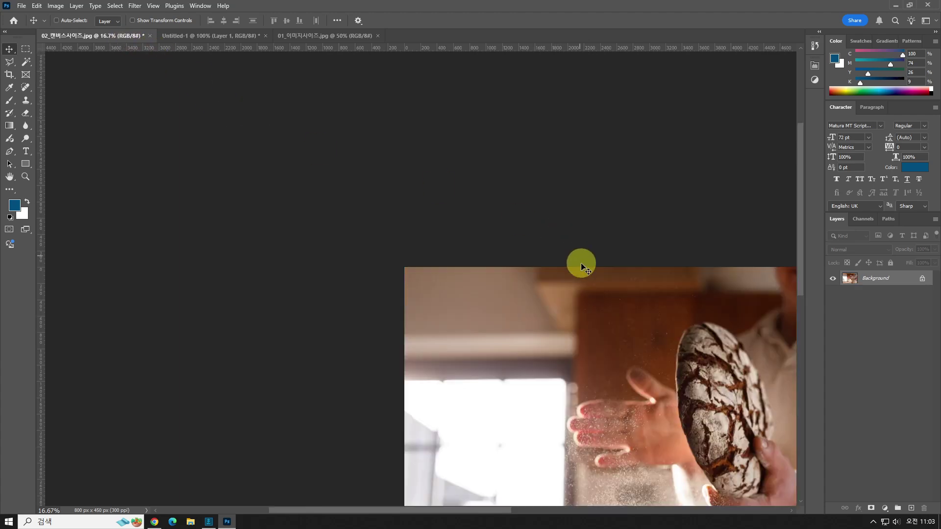
left_click_drag(608, 298, 370, 145)
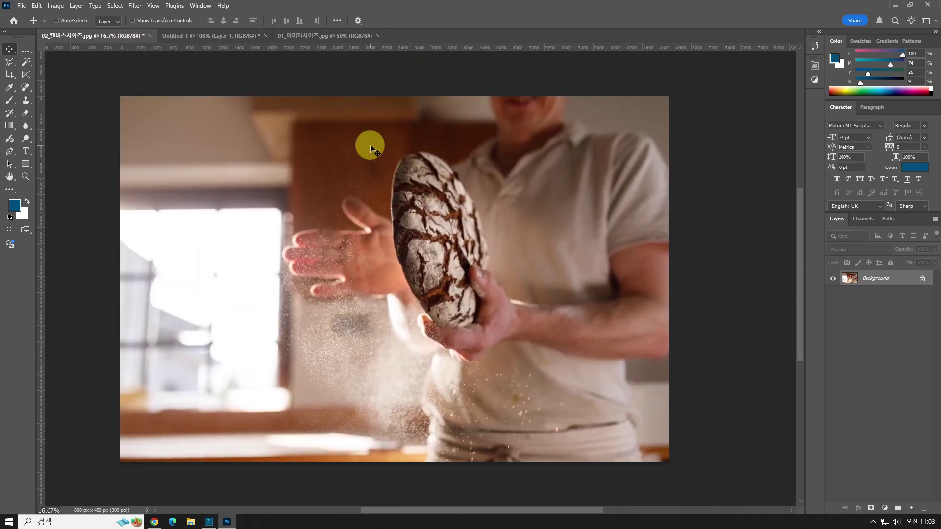
left_click(55, 6)
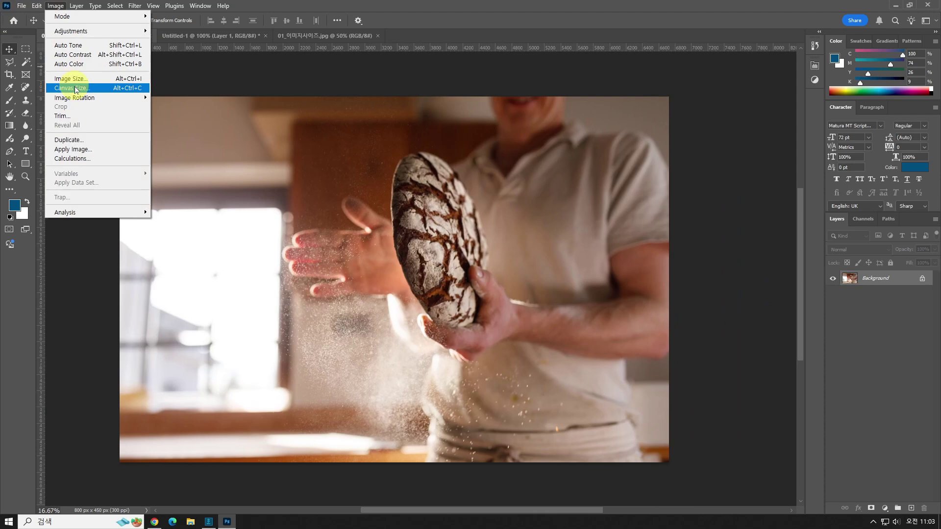
left_click(74, 88)
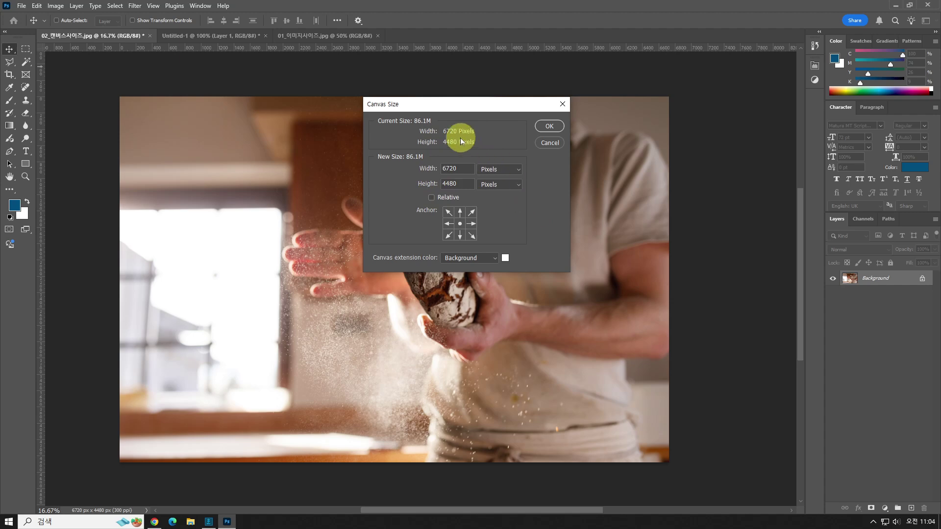
double_click(468, 169)
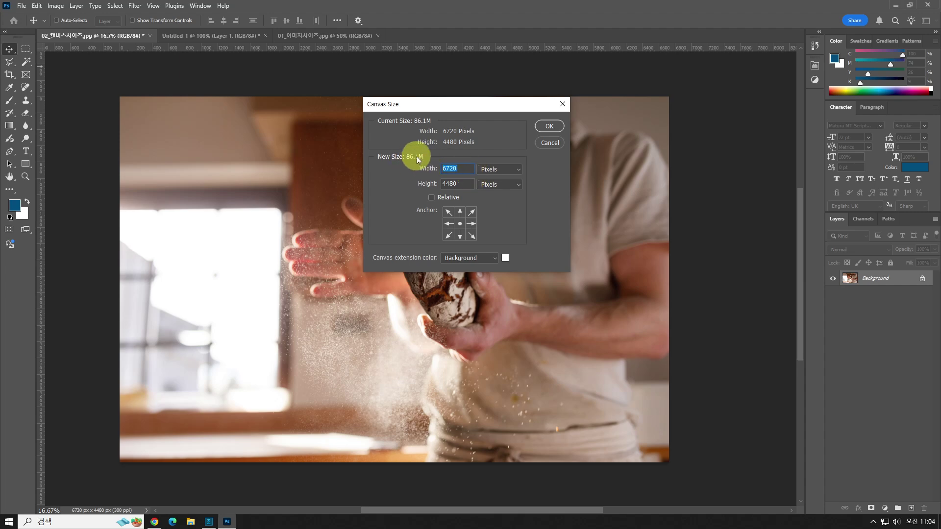
type("800")
key("Tab")
type("4")
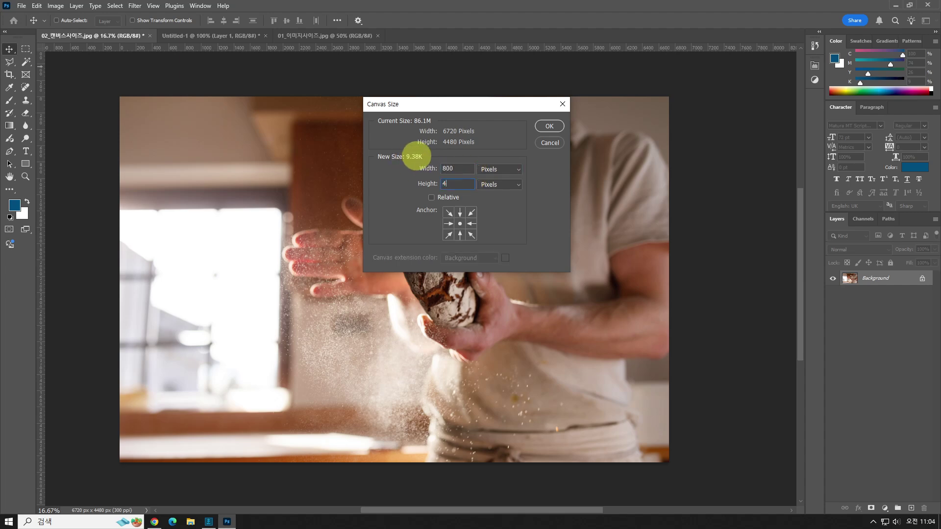
type("00")
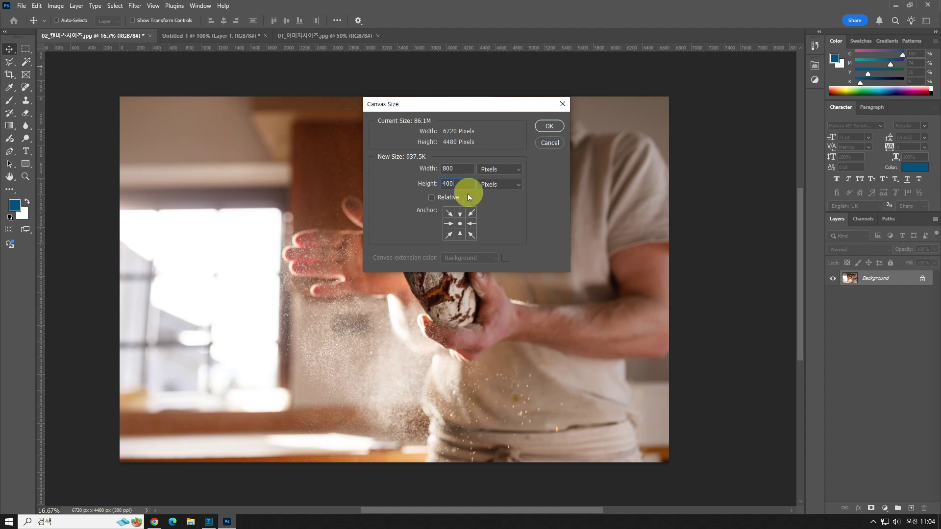
Switch the baker photo's new canvas size to relative values and enter a relative width of 7000 pixels.
mouse_move(425, 204)
left_mouse_down()
mouse_move(460, 202)
mouse_move(435, 194)
mouse_move(424, 203)
left_mouse_up()
left_click(432, 197)
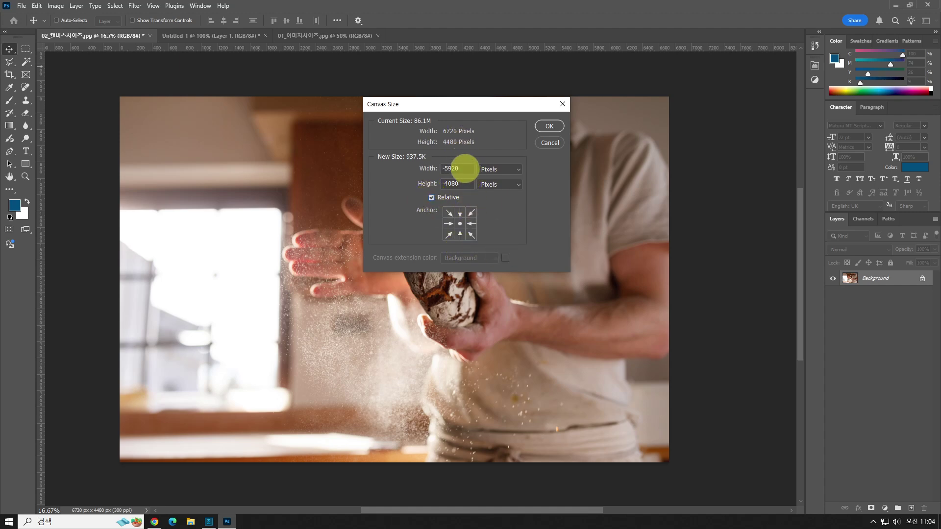
double_click(466, 168)
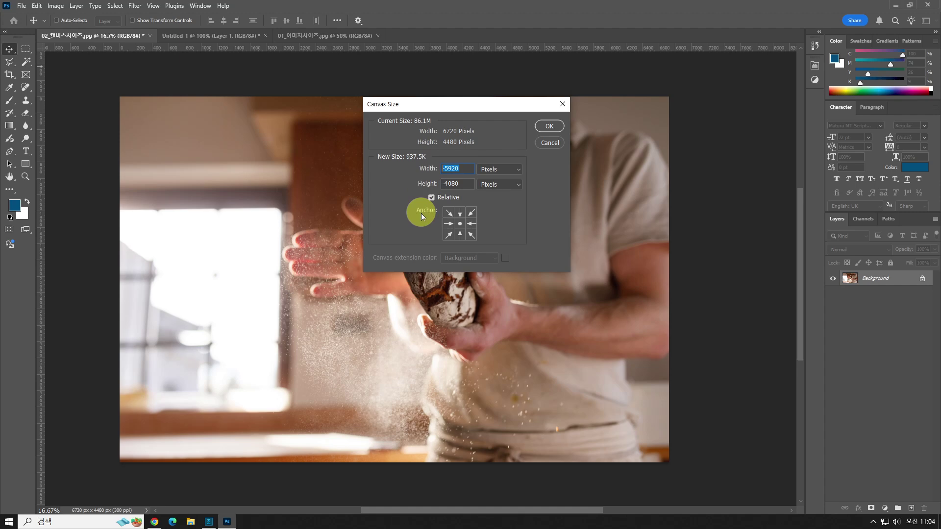
type("7000")
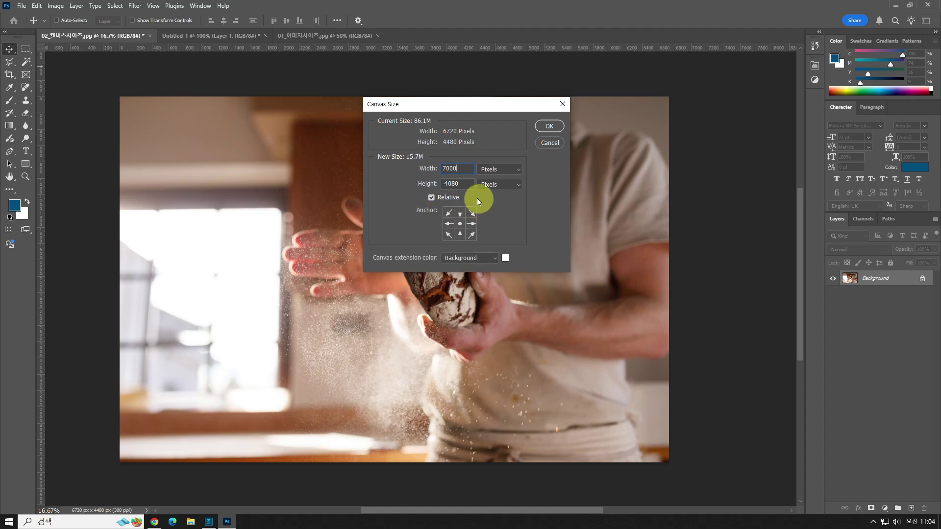
left_click(458, 184)
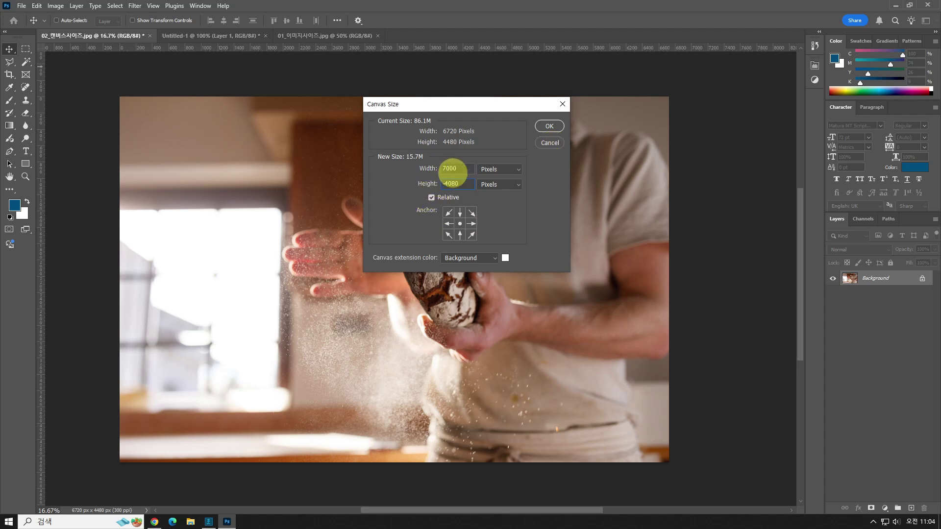
key("ctrl")
mouse_move(461, 168)
left_mouse_down()
mouse_move(509, 149)
mouse_move(467, 131)
left_mouse_up()
mouse_move(524, 146)
left_mouse_down()
mouse_move(555, 144)
mouse_move(553, 191)
left_mouse_up()
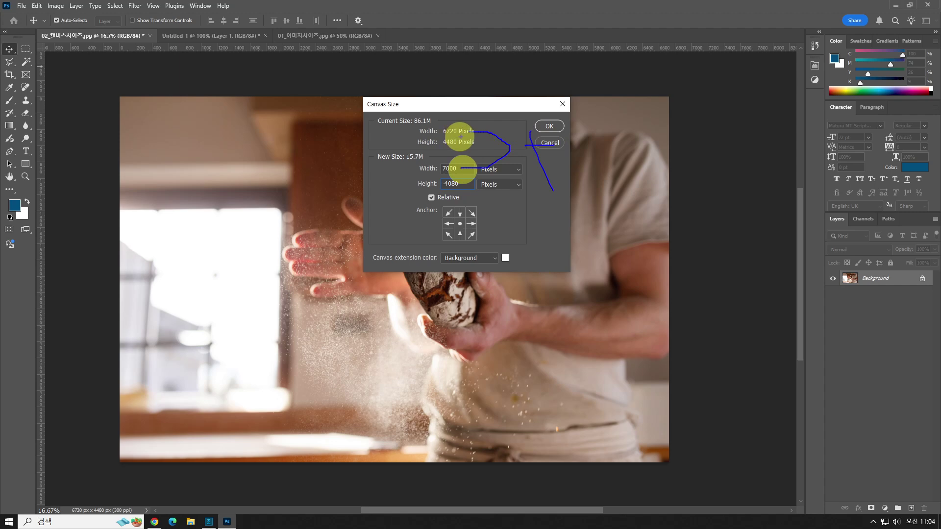
left_click_drag(465, 157, 422, 185)
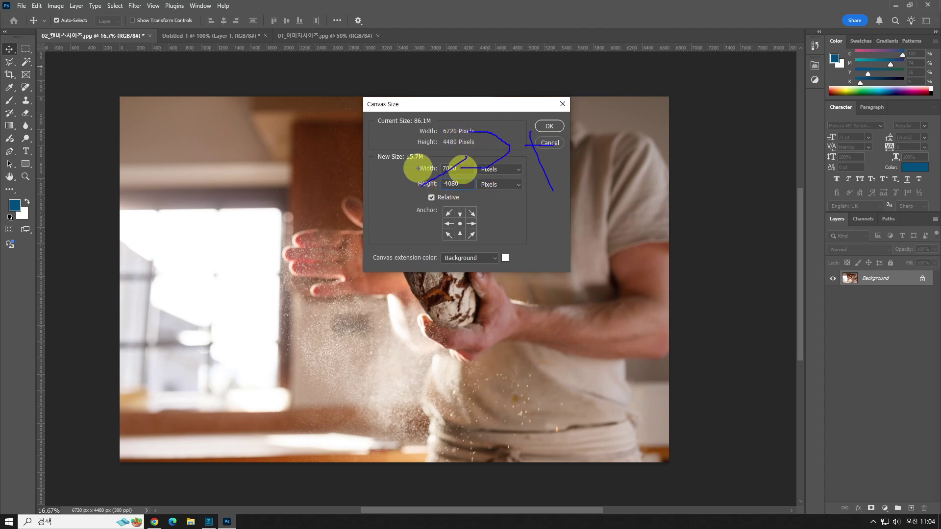
left_click_drag(421, 147, 476, 184)
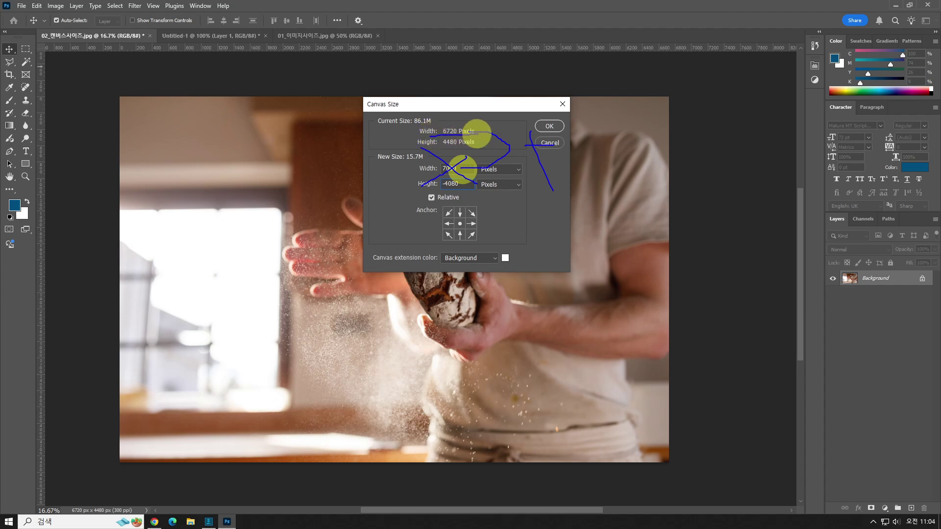
key("Escape")
Set the relative canvas width to 280 pixels.
double_click(463, 168)
type("280")
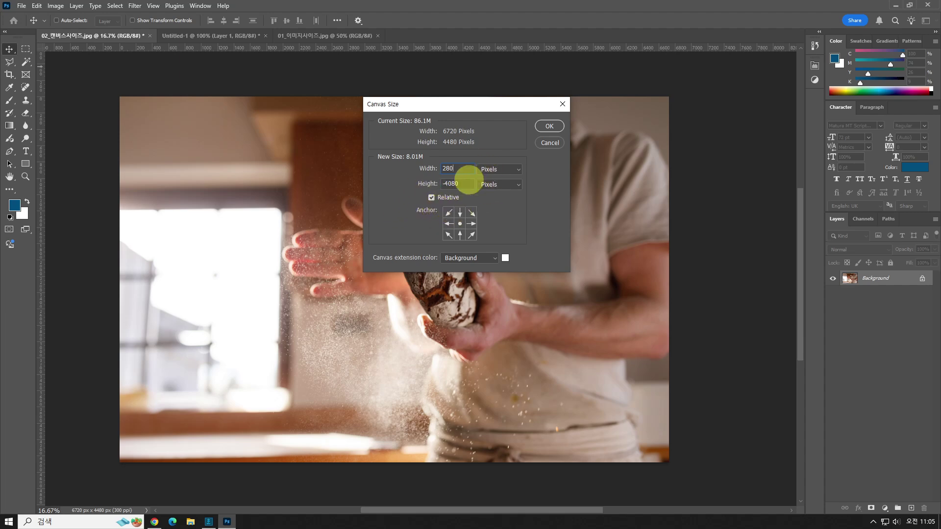
double_click(463, 184)
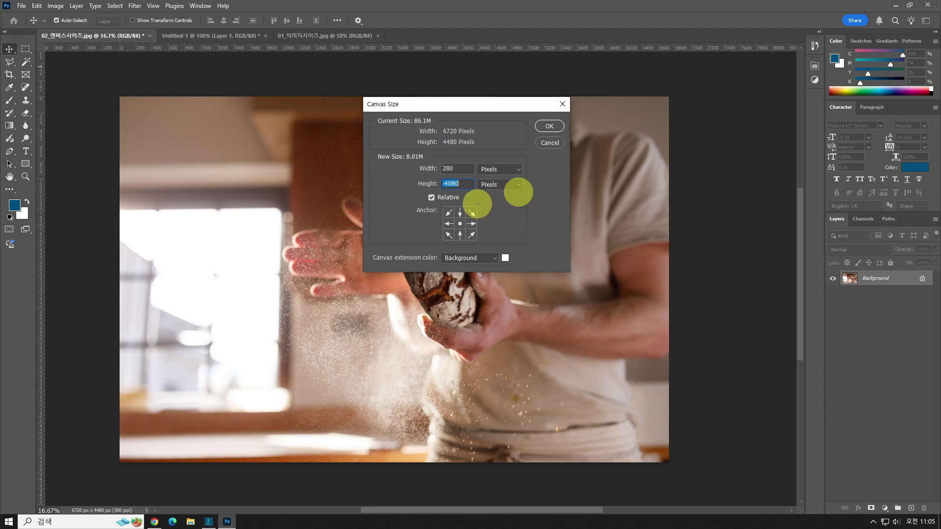
mouse_move(477, 203)
left_mouse_down()
mouse_move(497, 230)
mouse_move(461, 249)
mouse_move(430, 241)
mouse_move(437, 208)
mouse_move(478, 205)
left_mouse_up()
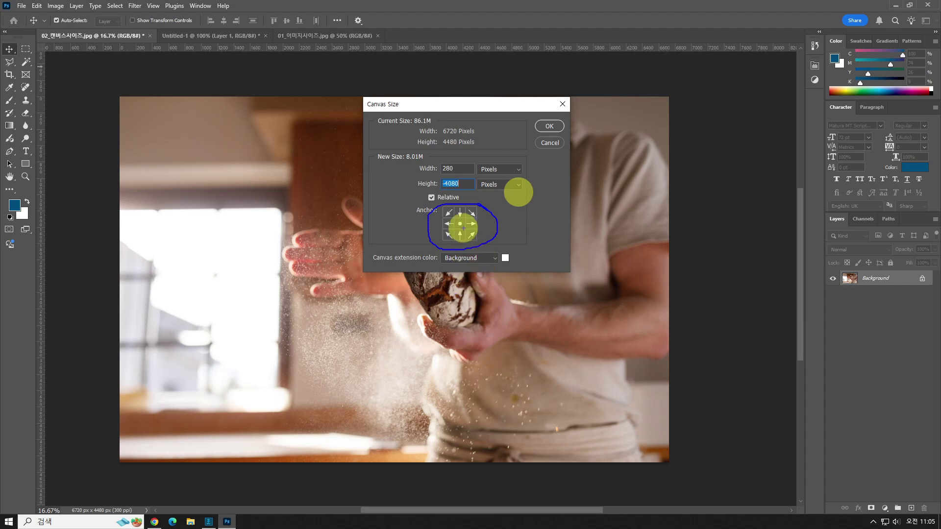
left_click(461, 221)
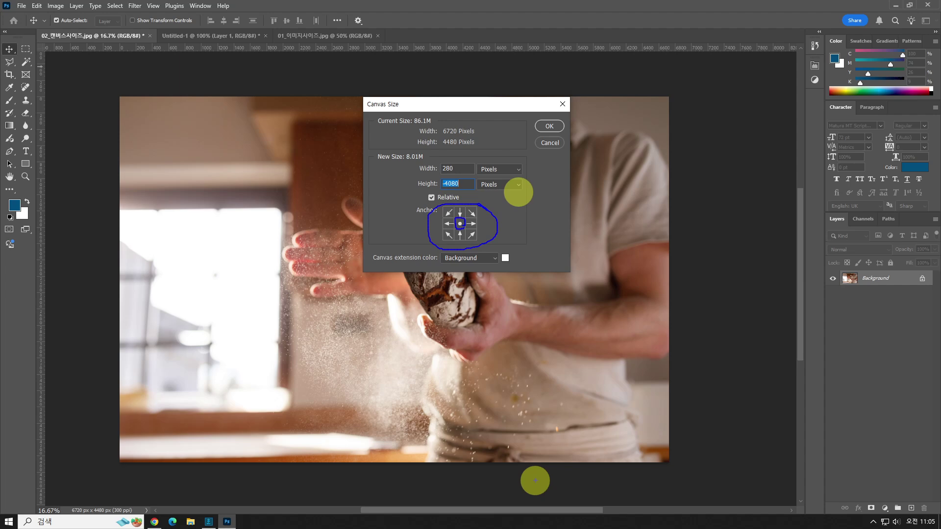
key("Escape")
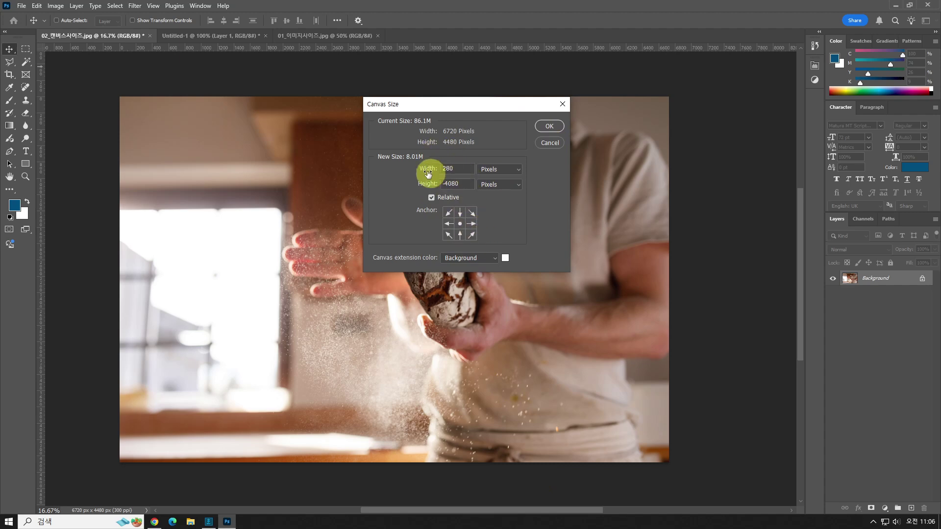
Try several canvas anchor positions, ending with top centre, and cancel the canvas size change.
left_click(450, 223)
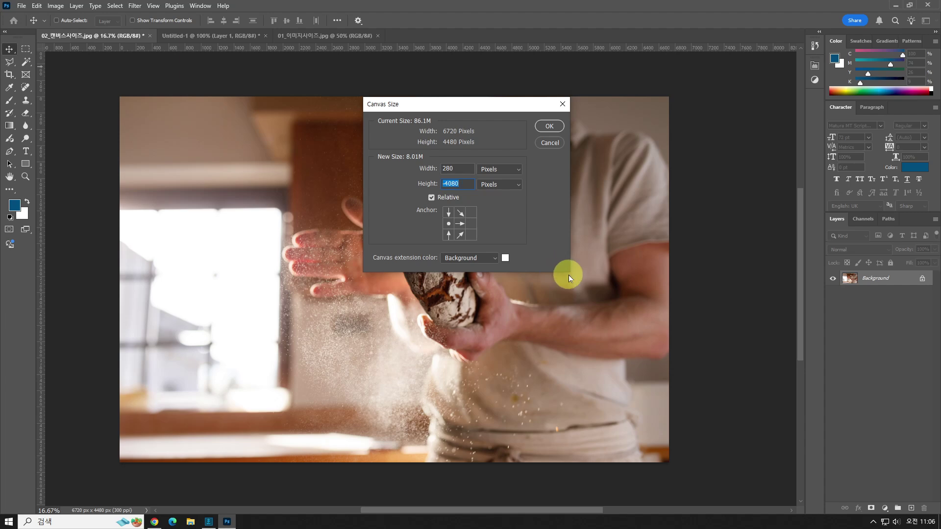
left_click(447, 214)
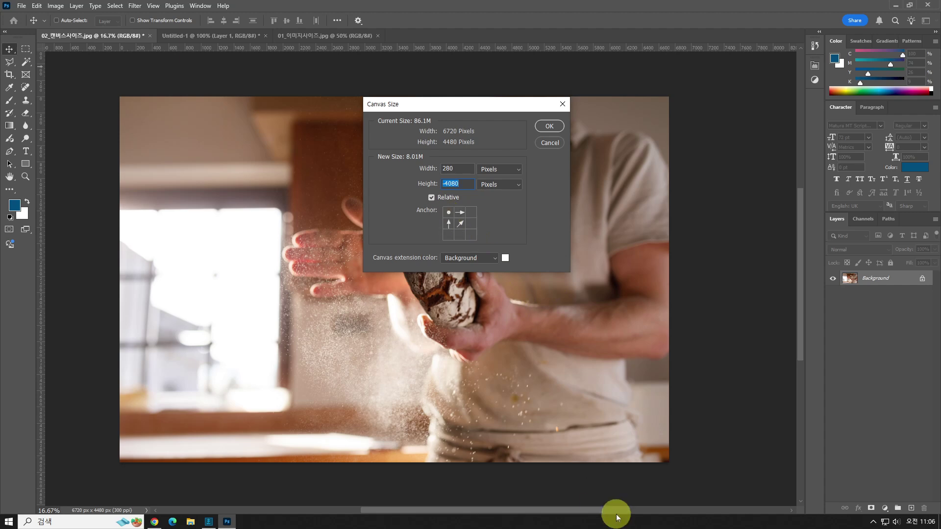
left_click(460, 235)
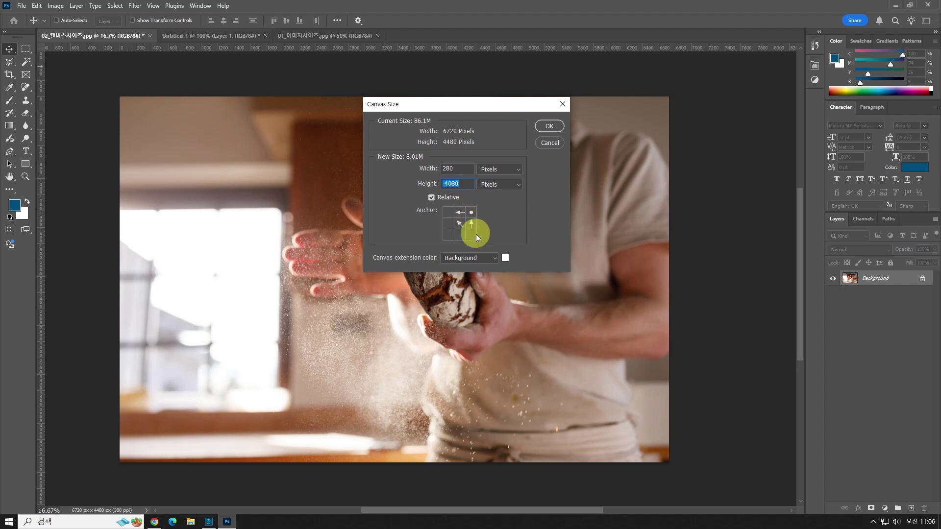
left_click(461, 213)
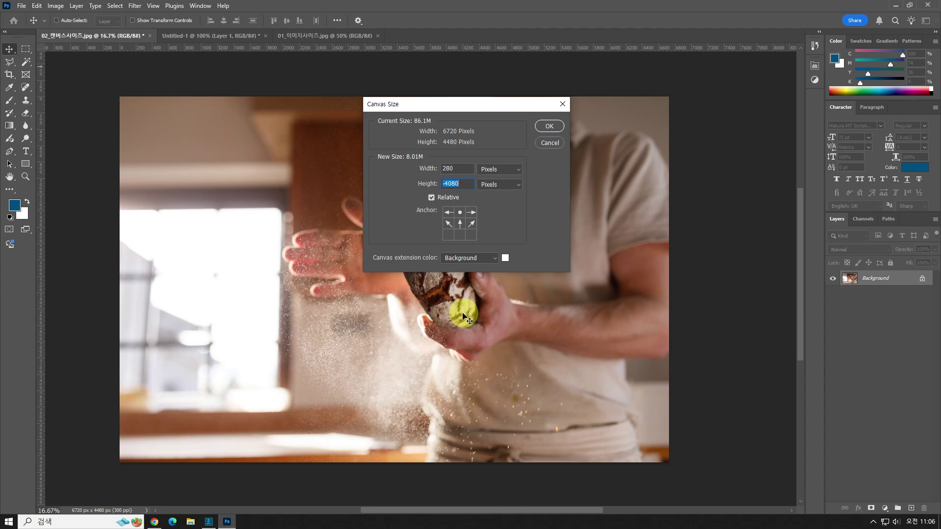
left_click_drag(504, 255, 536, 250)
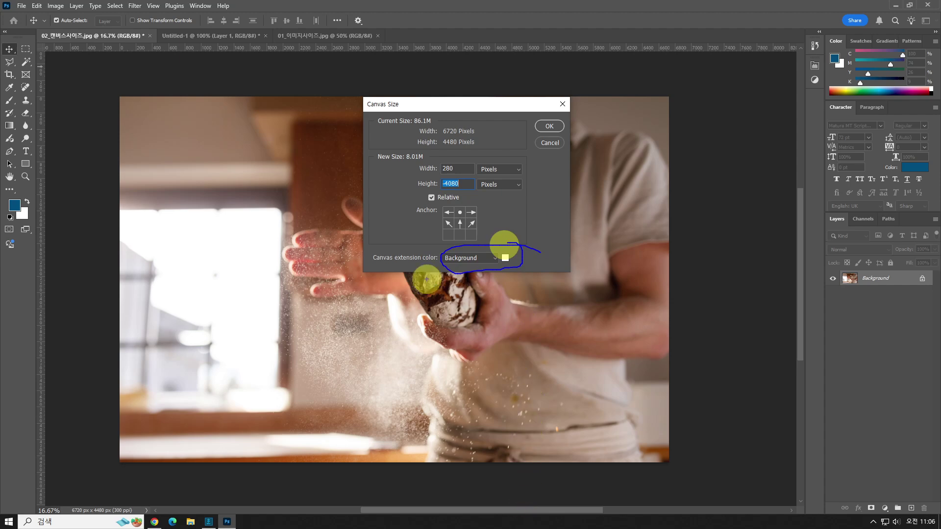
key("Escape")
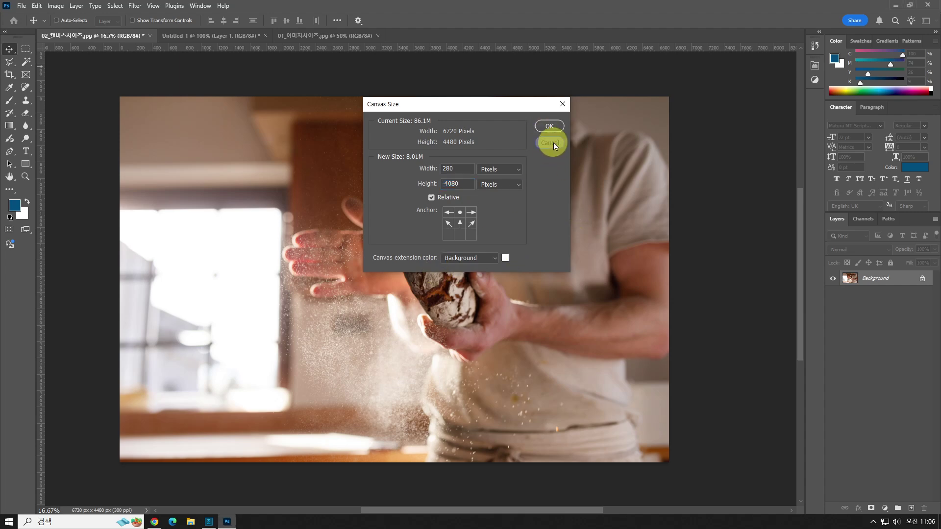
left_click(550, 142)
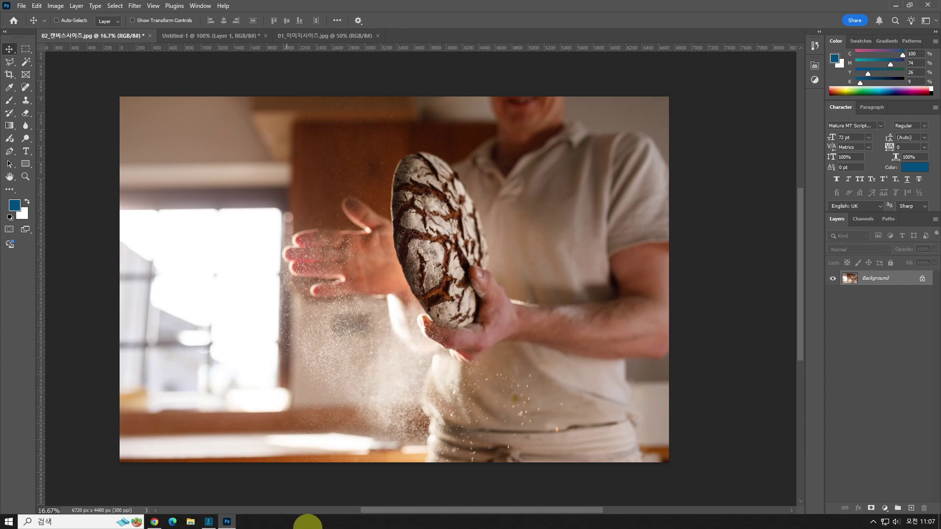
Set the baker photo's resolution to 72 pixels/inch with Resample turned off.
left_click(57, 7)
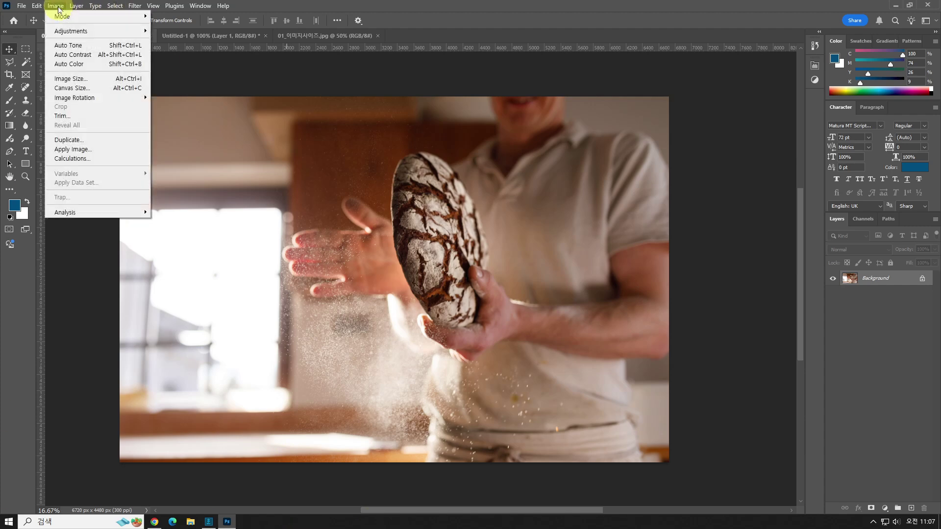
left_click(74, 80)
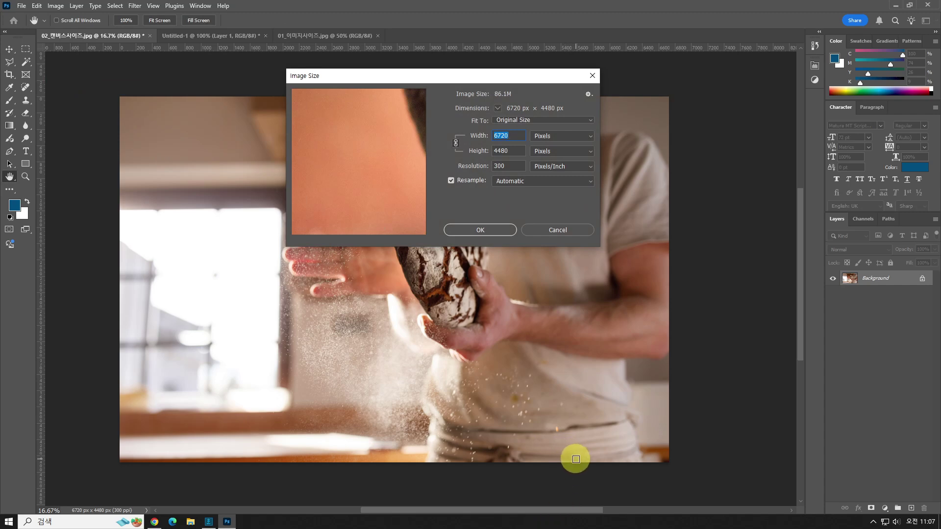
left_click(467, 181)
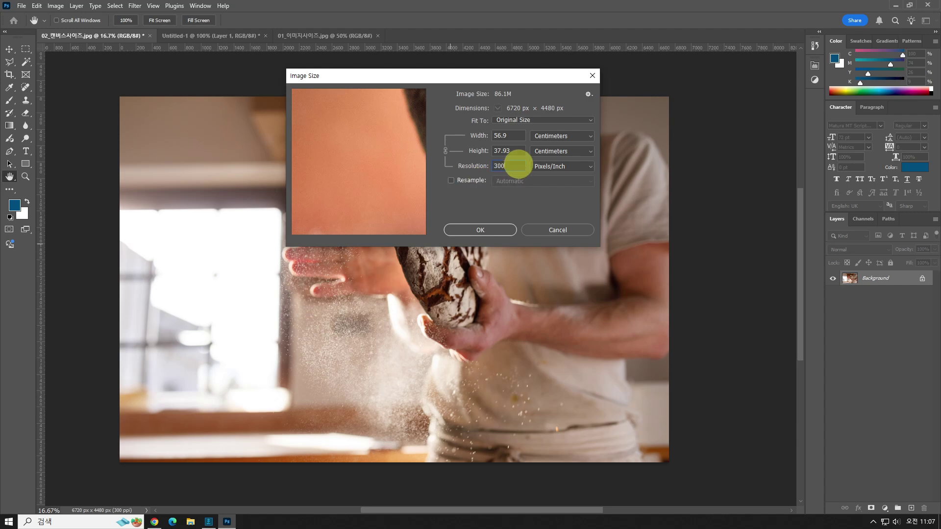
type("72")
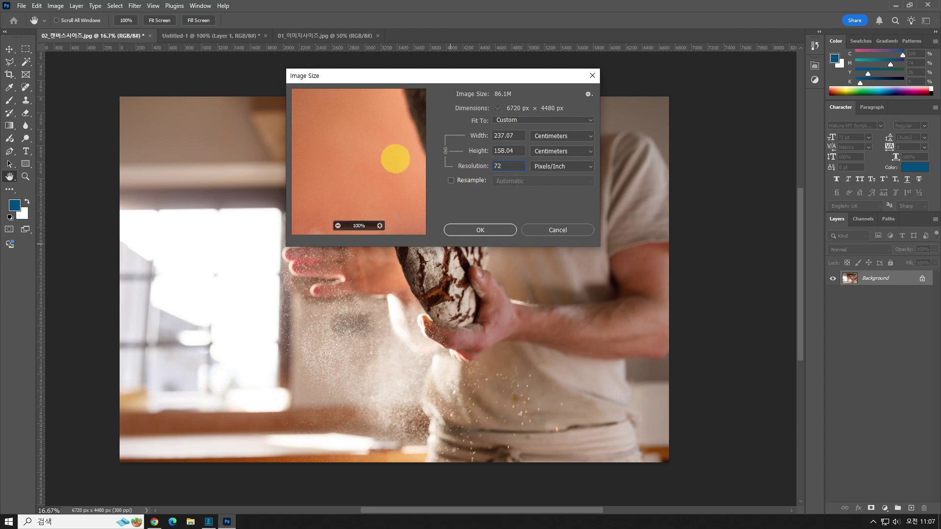
key("Return")
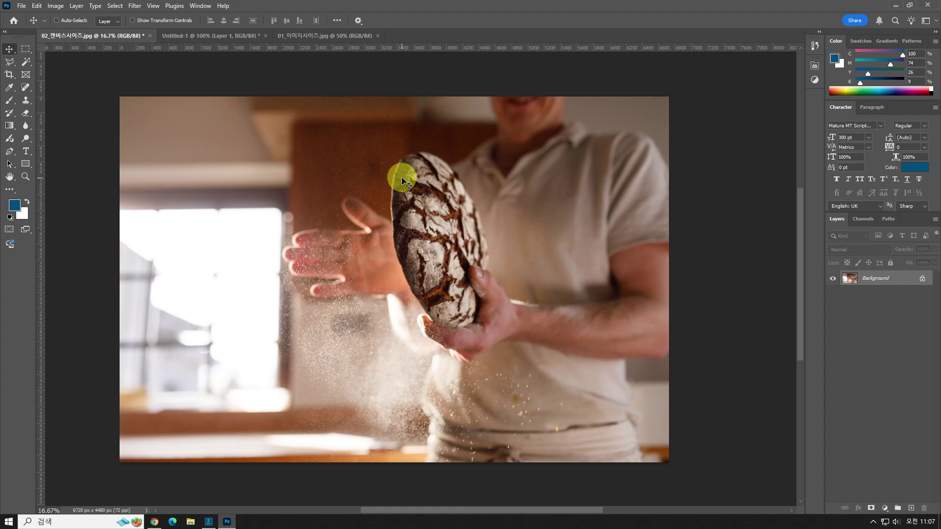
Resize the baker photo to 800 pixels wide with Resample on and the proportions linked.
left_click(55, 6)
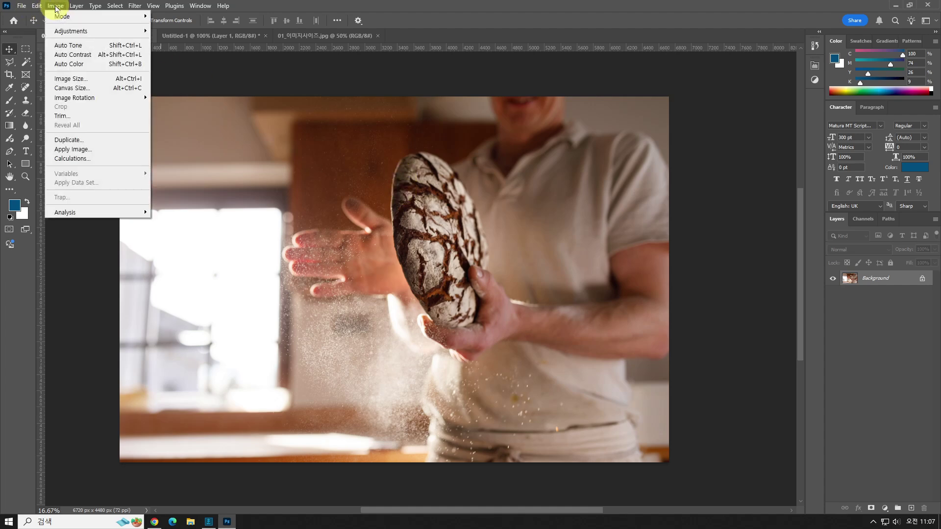
left_click(72, 79)
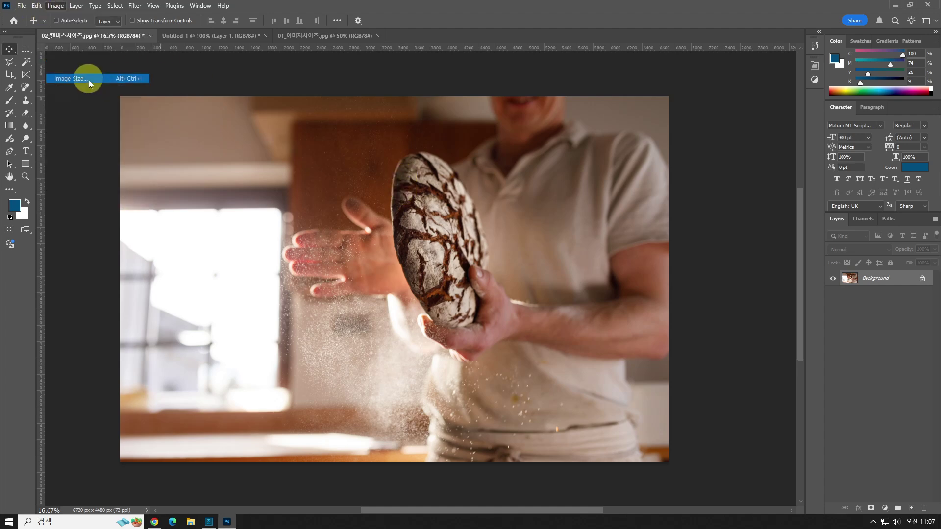
left_click(466, 180)
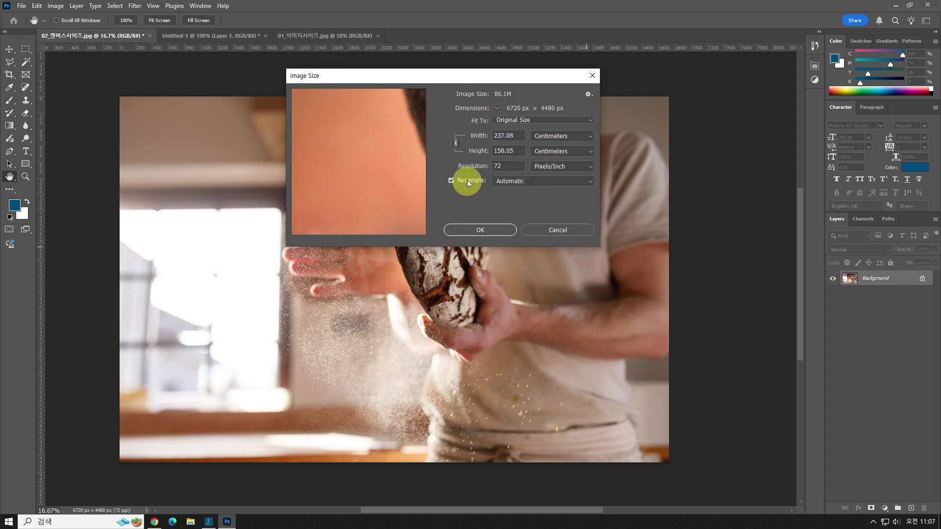
left_click(587, 139)
left_click(580, 152)
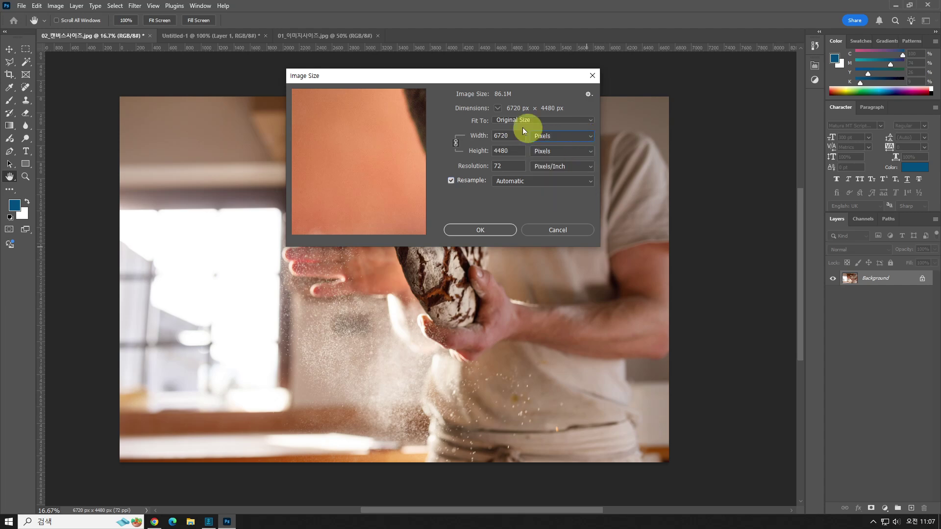
left_click(509, 135)
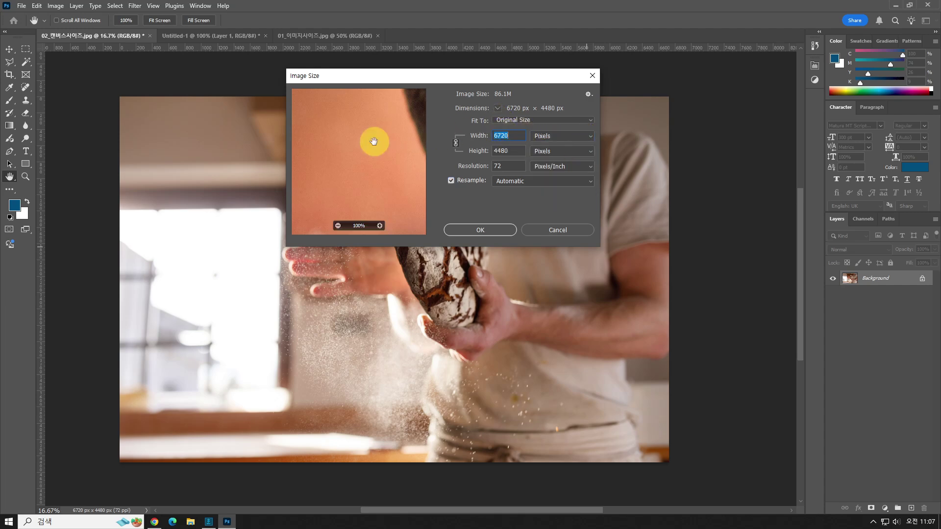
type("800")
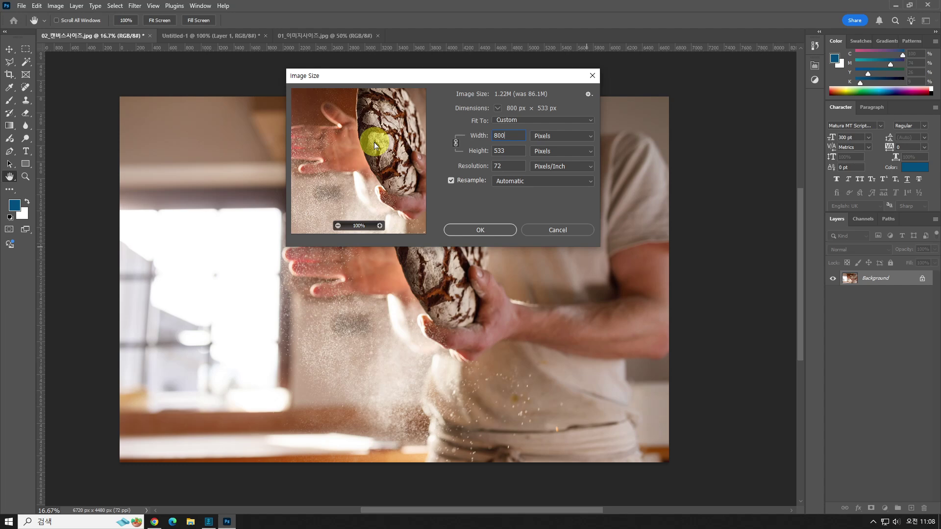
key("Return")
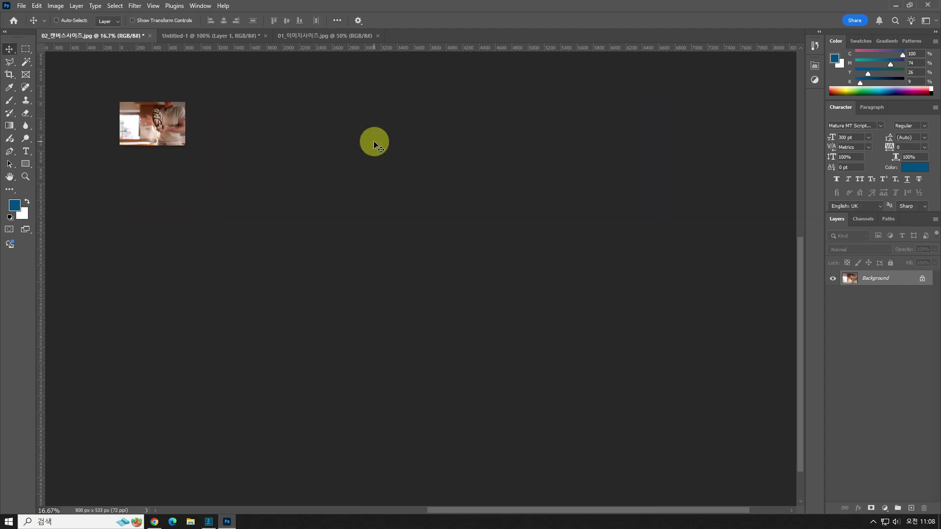
Enter a new canvas size of 1000 pixels wide and 733 pixels high for the baker photo, with Relative off.
key("ctrl")
key("ctrl+1")
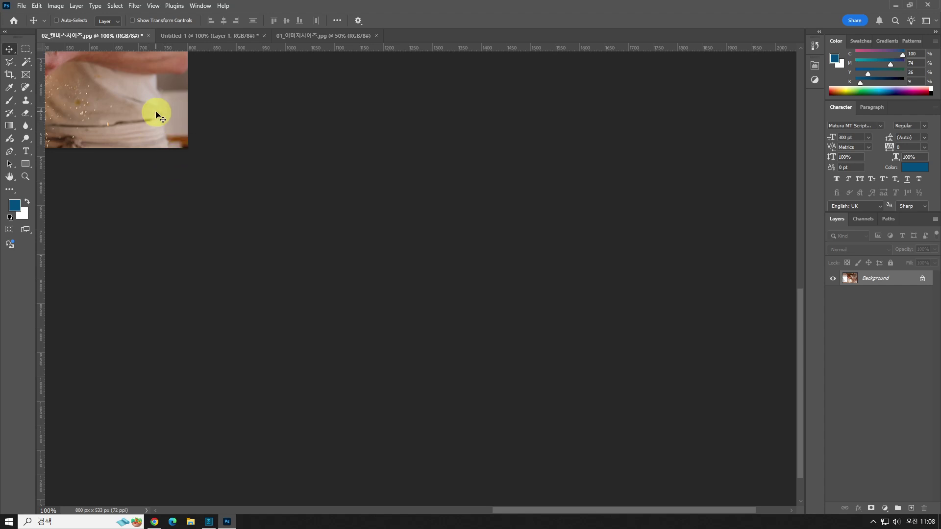
left_click_drag(122, 79, 534, 330)
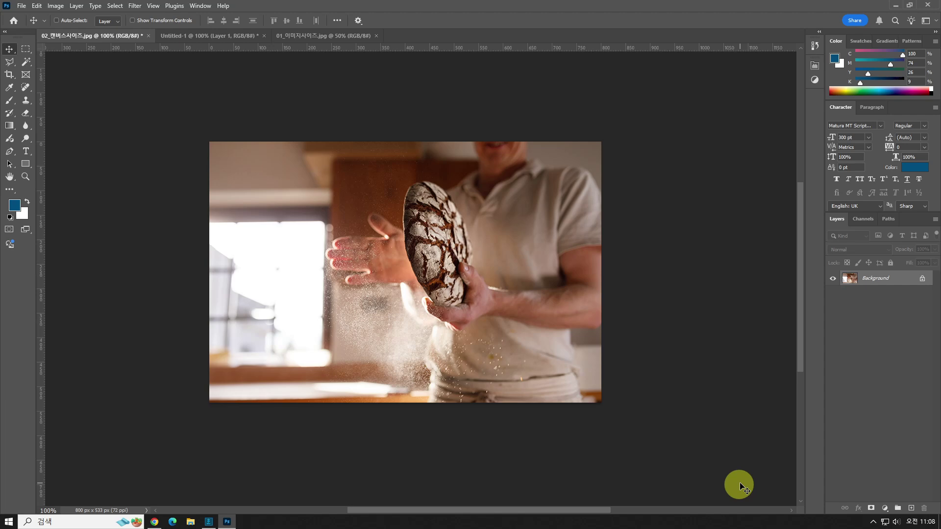
left_click(55, 6)
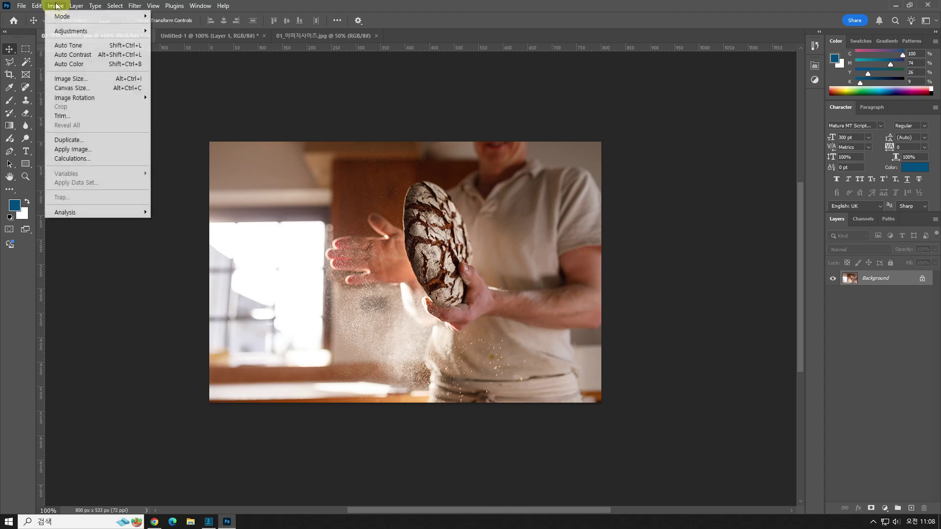
left_click(77, 88)
left_click_drag(451, 108, 701, 37)
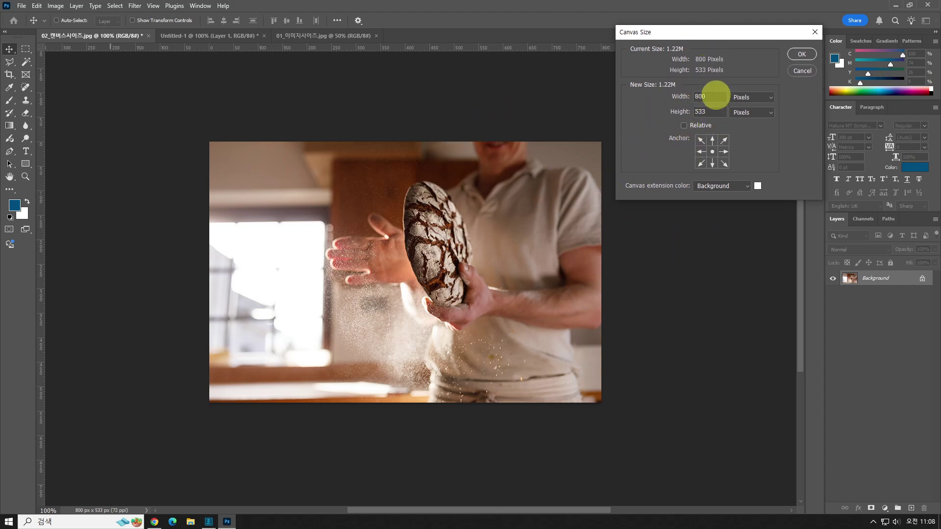
double_click(708, 97)
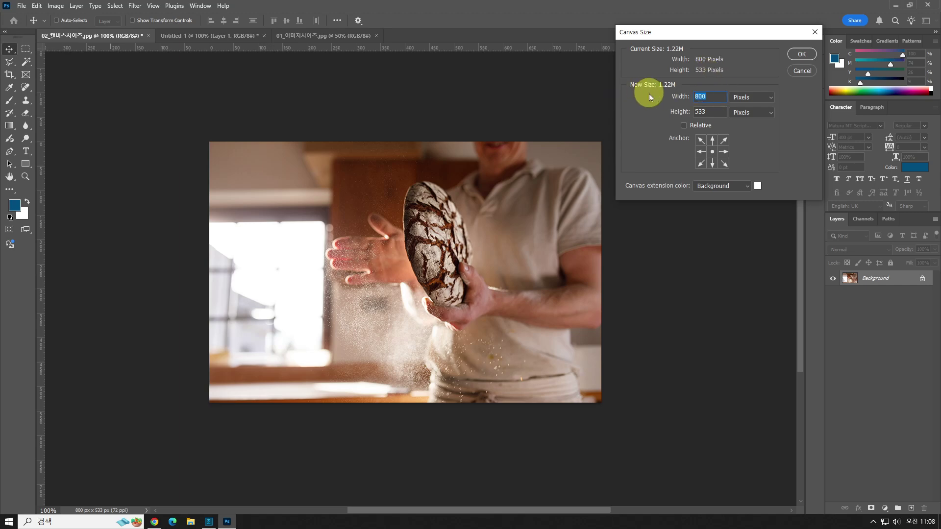
type("1000")
key("Tab")
type("733")
double_click(710, 111)
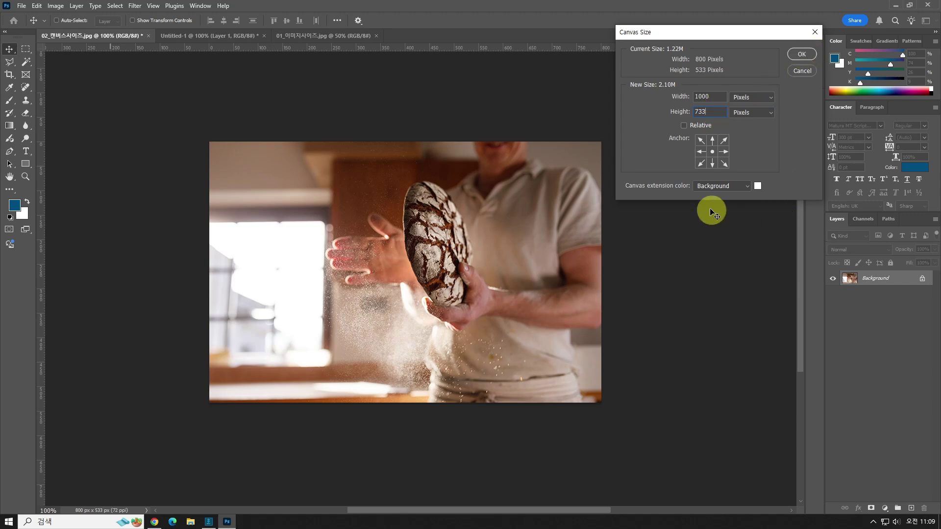
Keep Background as the canvas extension color and apply the new canvas size to the baker photo.
left_click(748, 186)
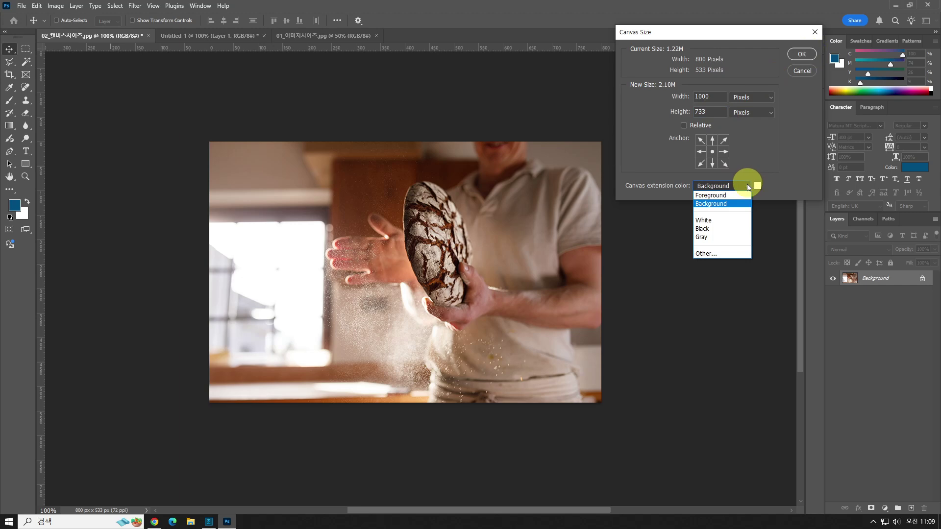
left_click(747, 185)
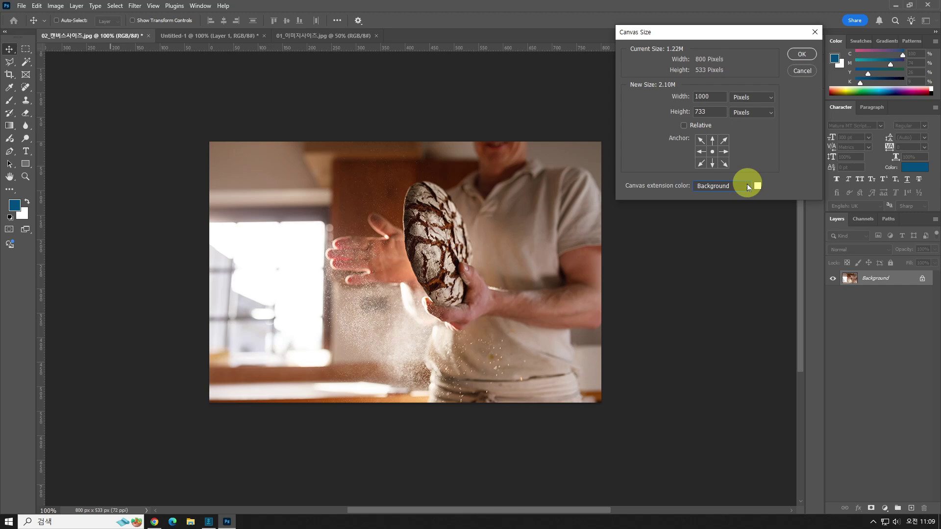
left_click(802, 53)
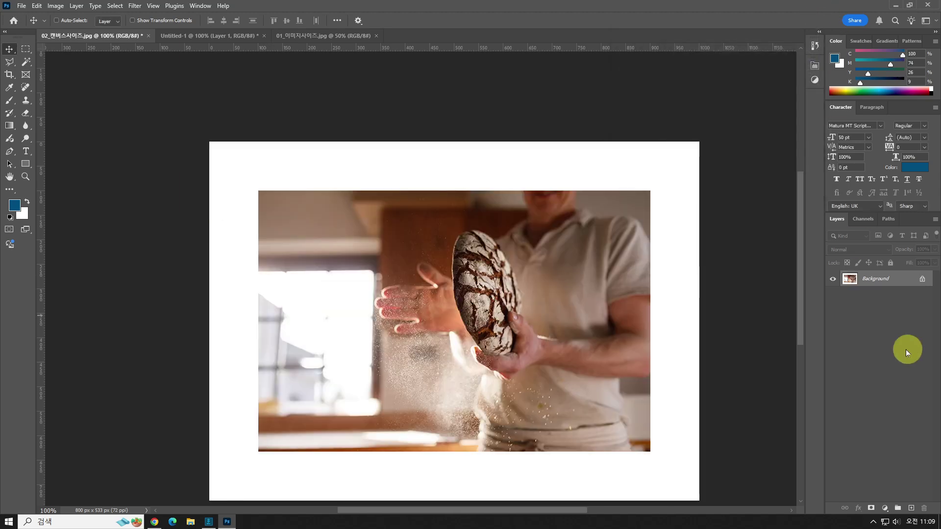
Extend the baker photo's canvas by a relative height of 100 pixels with the anchor at top centre.
left_click_drag(584, 269, 524, 204)
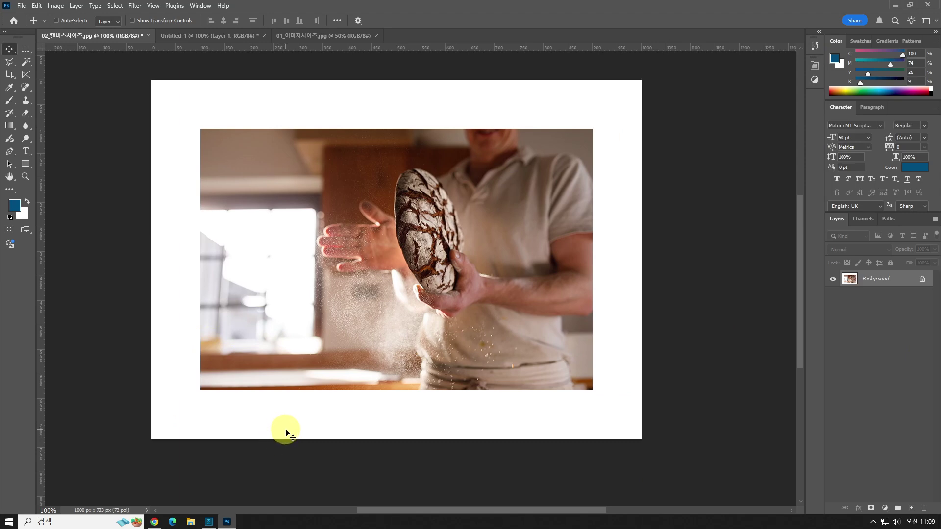
left_click(53, 6)
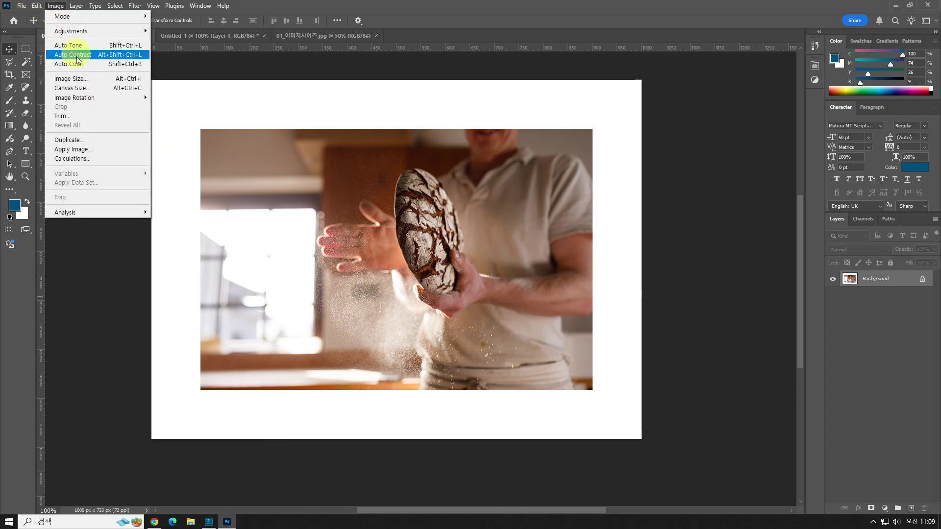
left_click(88, 88)
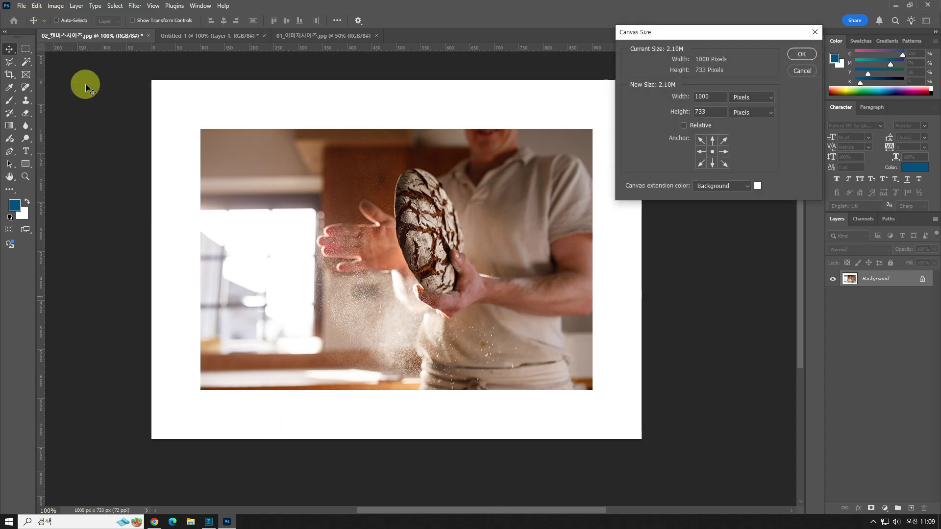
left_click(704, 127)
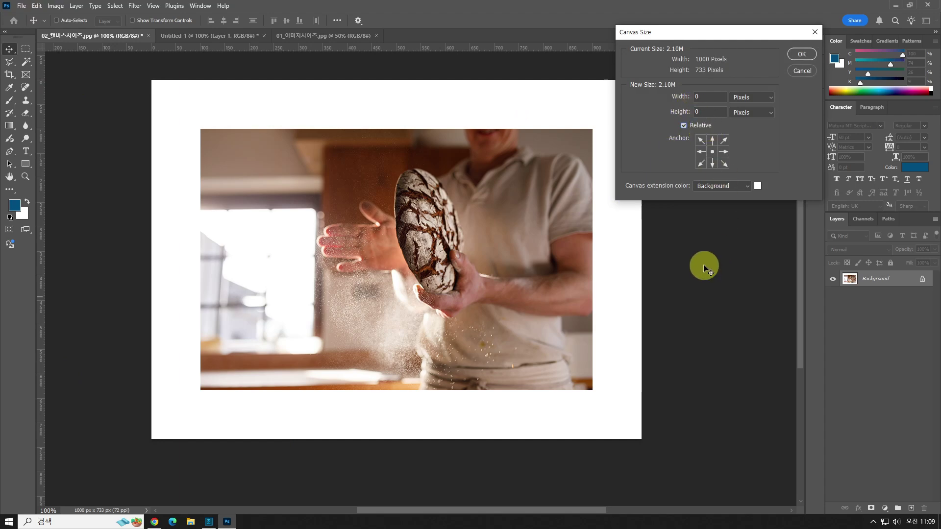
left_click(710, 112)
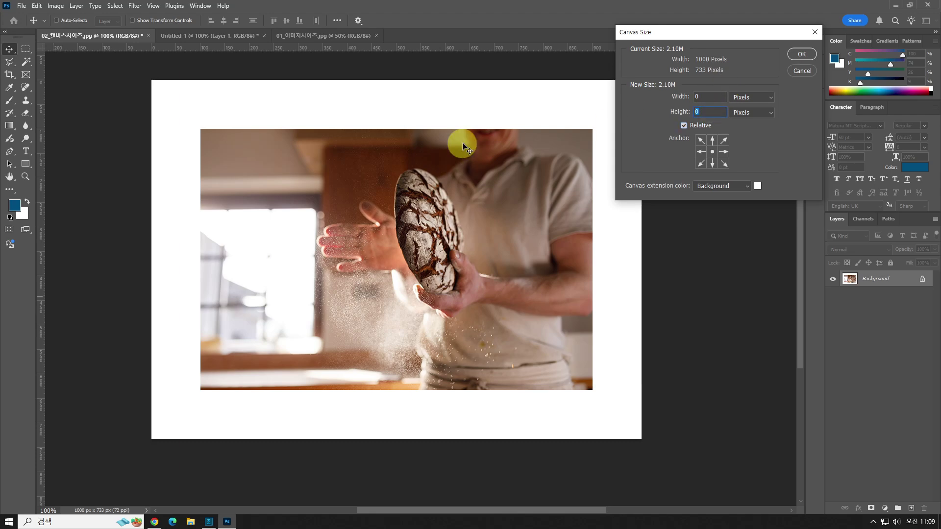
type("100")
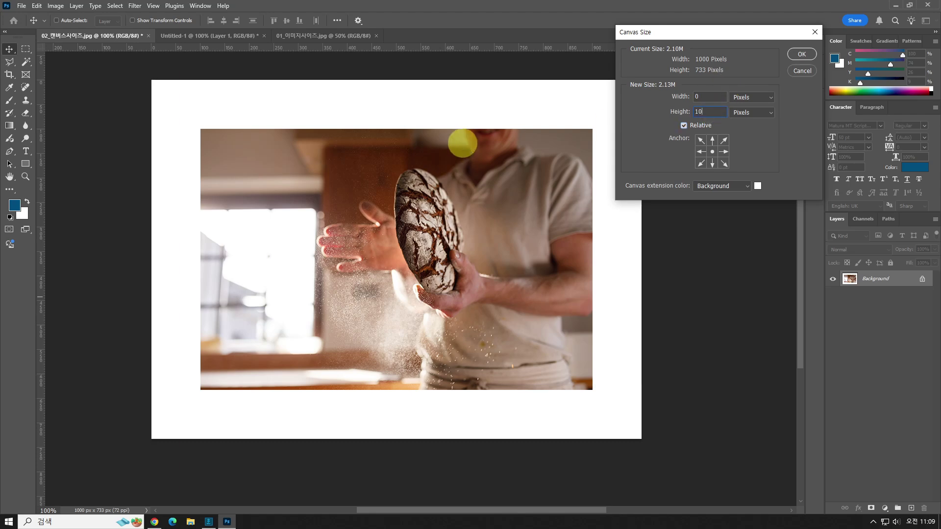
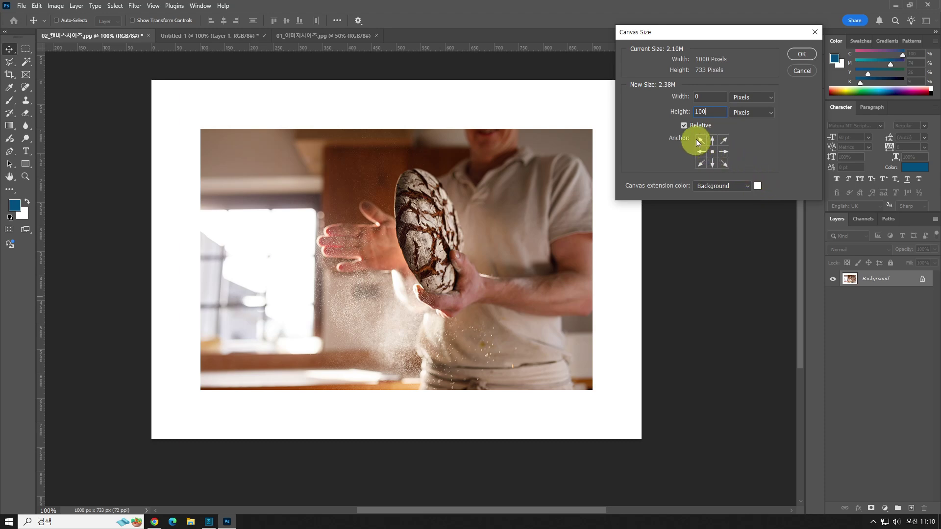
left_click(712, 141)
key("Return")
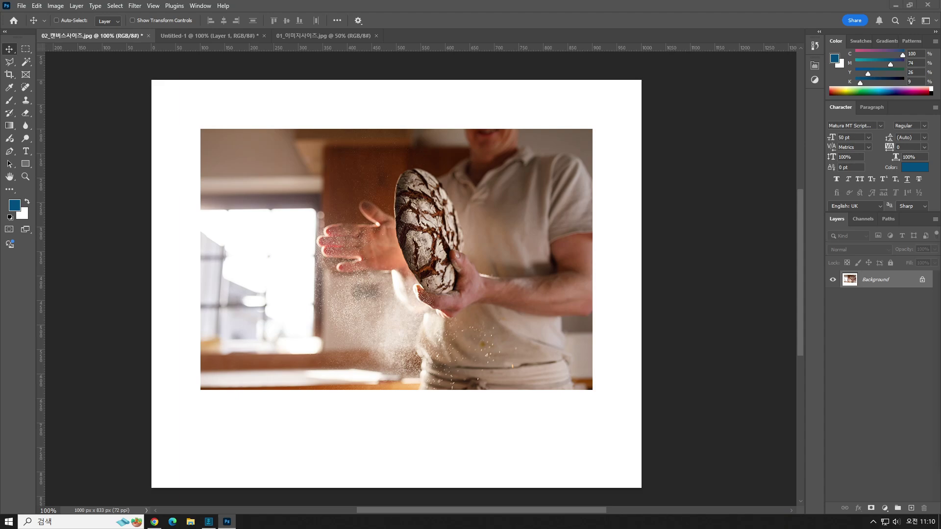
Open the practice beach photo 03_사이즈연습.jpg.
left_click_drag(319, 10, 549, 17)
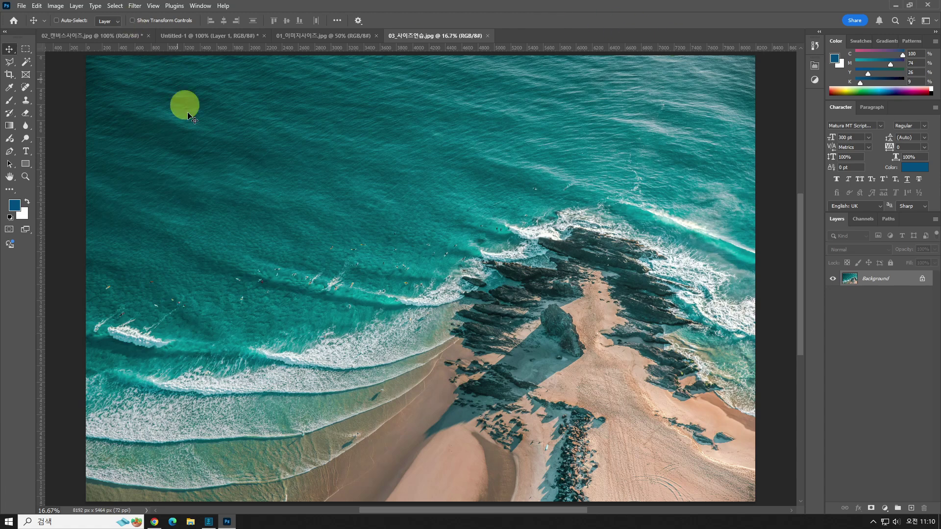
left_click(55, 6)
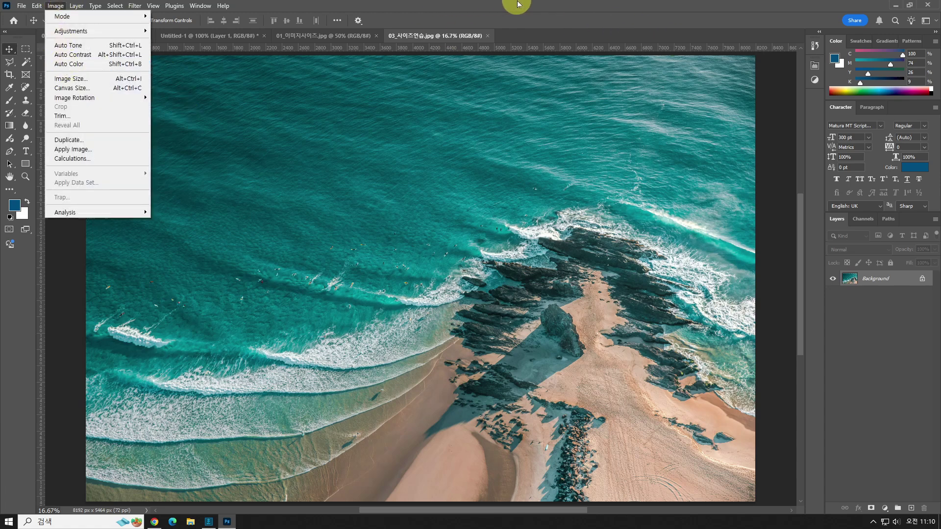
left_click(539, 8)
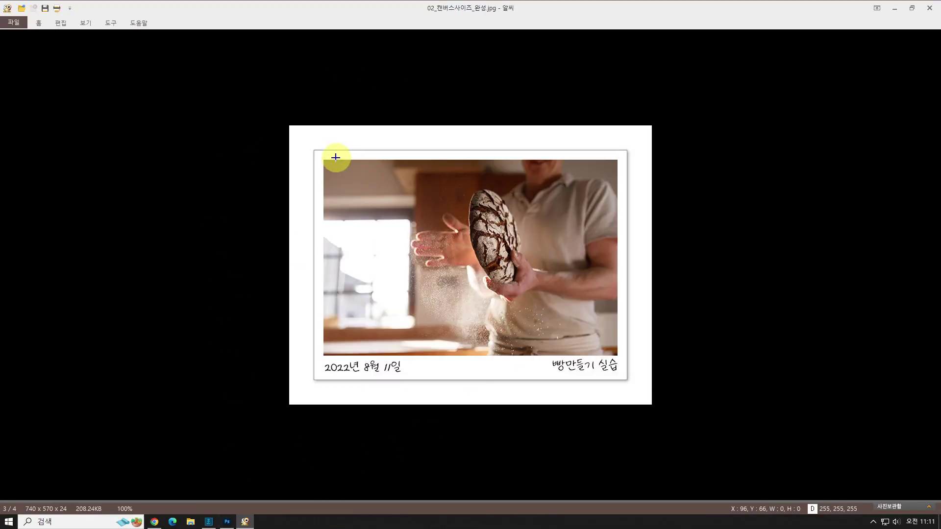
Examine the finished framed example 02_캔버스사이즈_완성.jpg in the 알씨 image viewer, including its borders and captions, and close it.
double_click(501, 5)
left_click_drag(500, 43, 433, 7)
key("Escape")
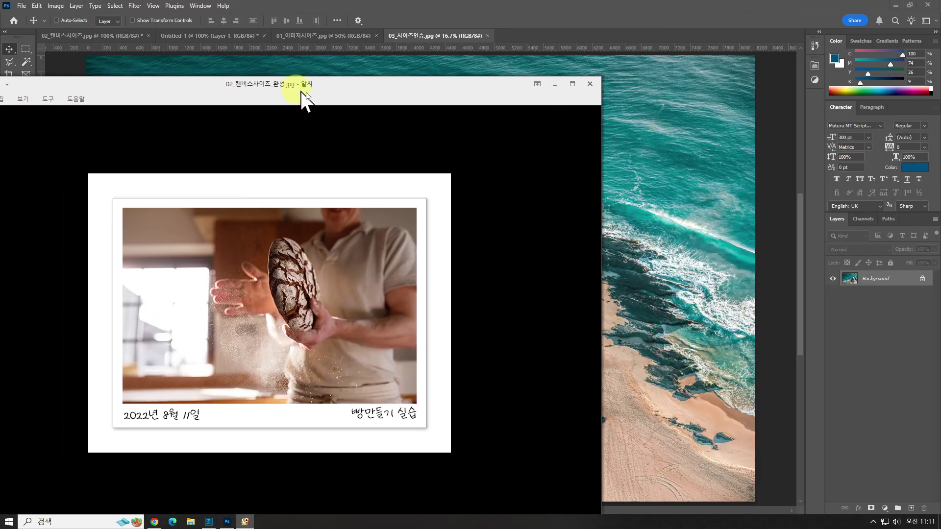
left_click_drag(304, 99, 471, 58)
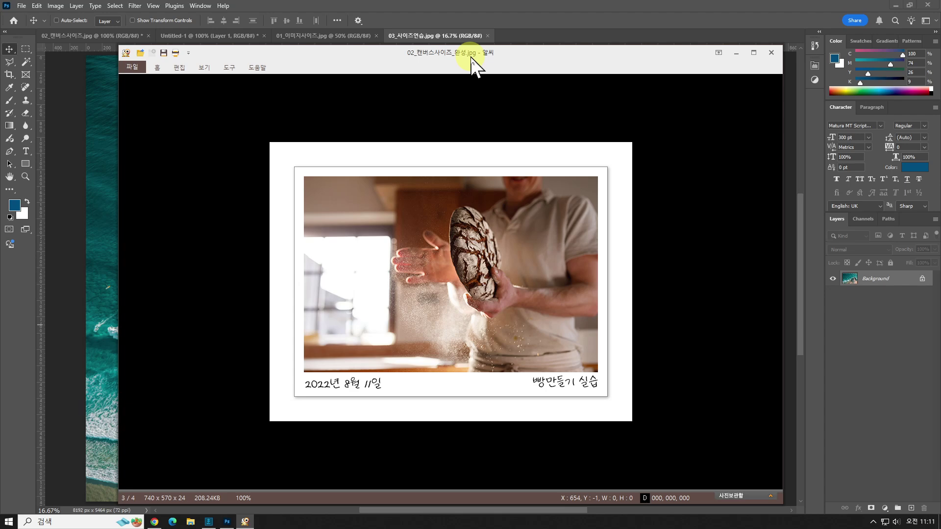
left_click_drag(471, 58, 474, 58)
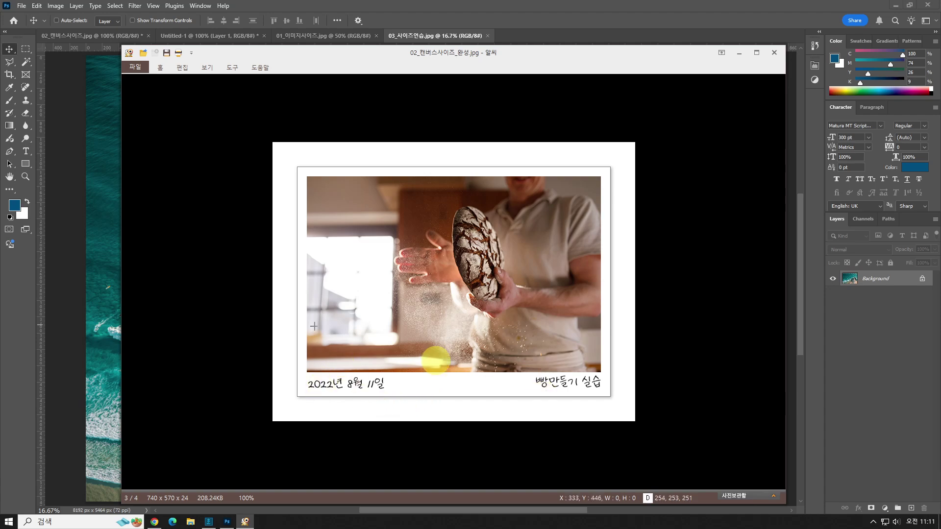
key("Escape")
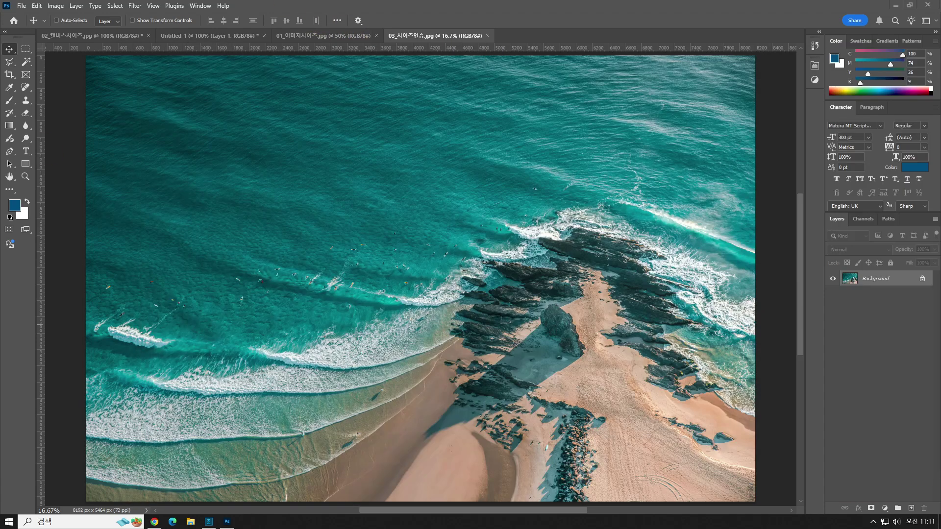
Resize the beach photo to 600 pixels wide with the proportions linked and Resample on.
left_click(59, 7)
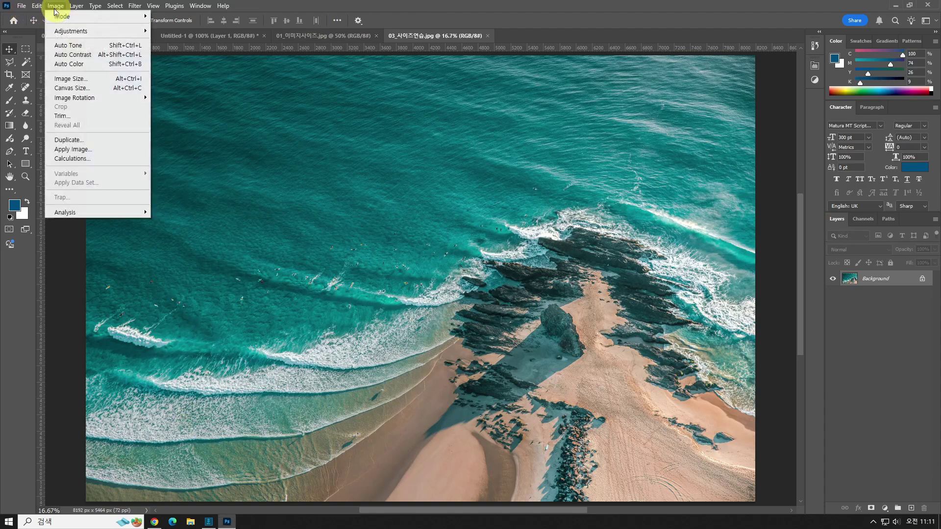
left_click(87, 78)
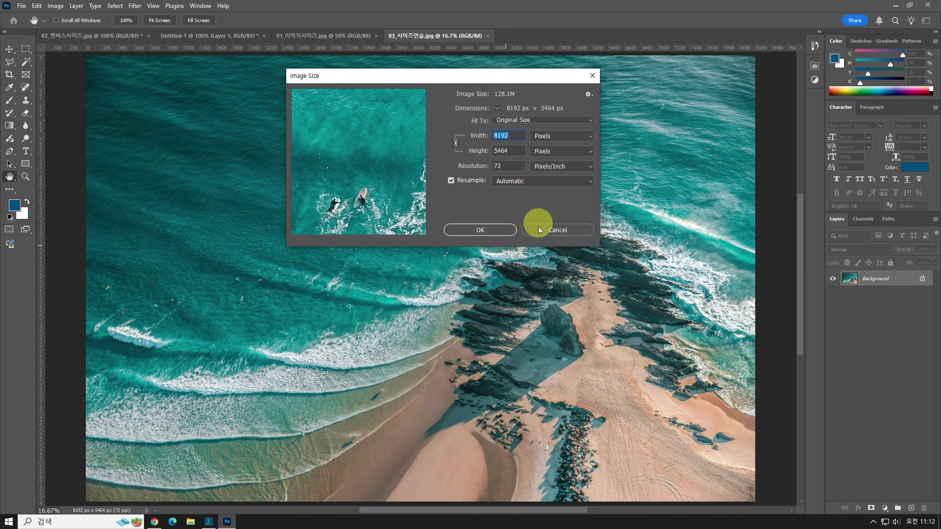
type("600")
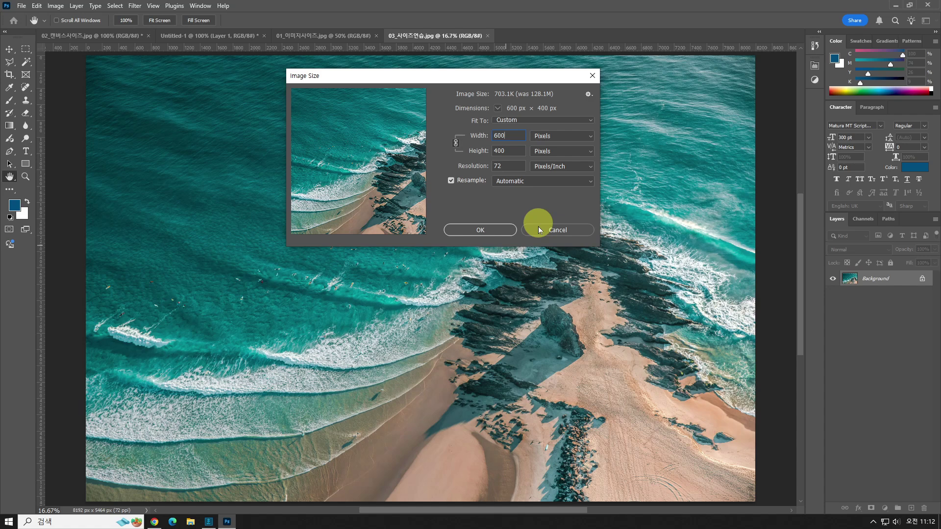
key("Return")
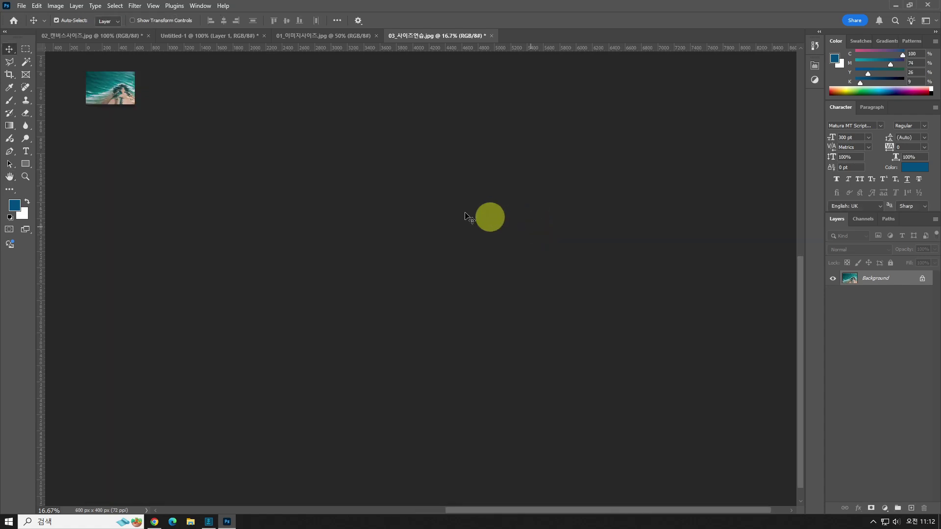
Extend the beach photo's canvas by a relative 100 pixels in both width and height, using the centre anchor and Background extension color.
key("ctrl+1")
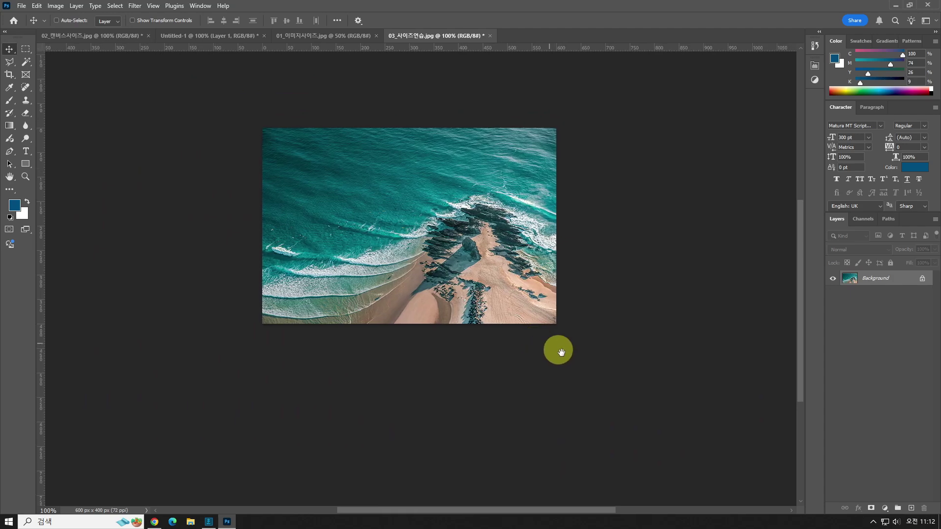
left_click_drag(543, 373, 540, 376)
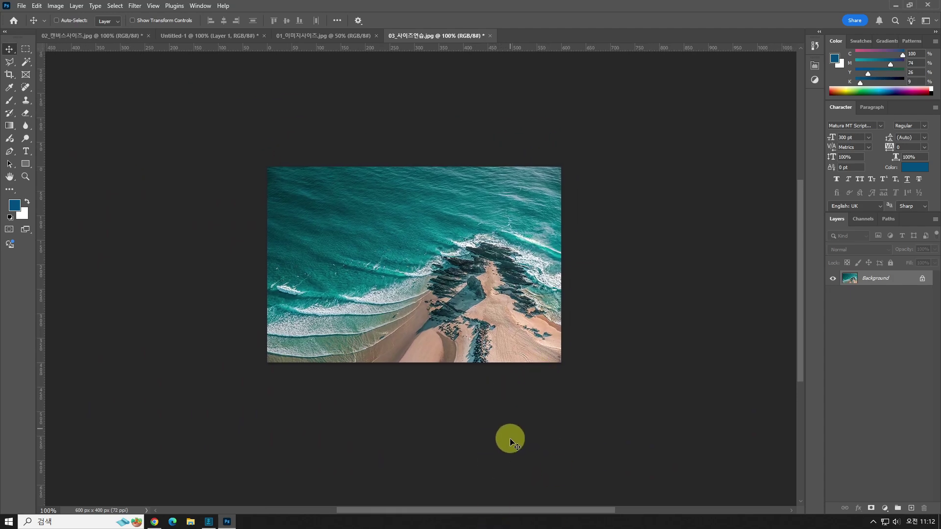
left_click(55, 6)
left_click(72, 88)
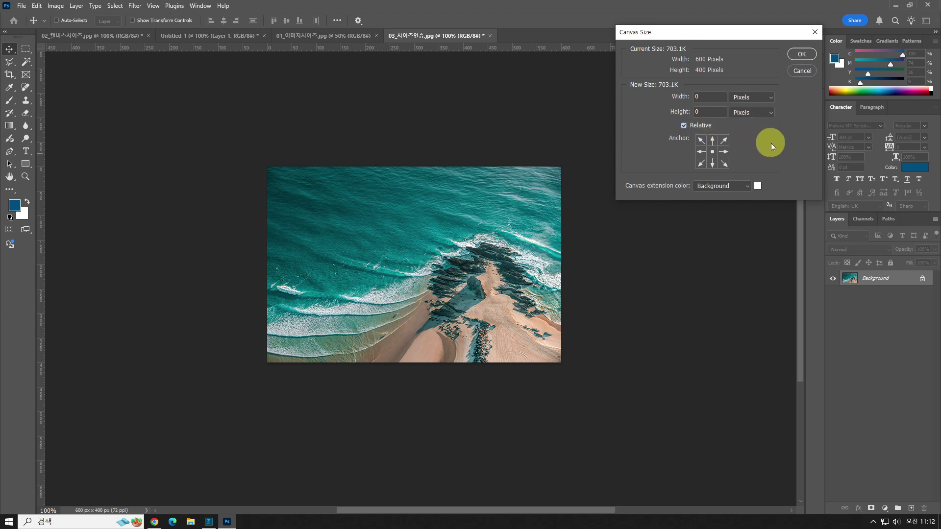
left_click(709, 97)
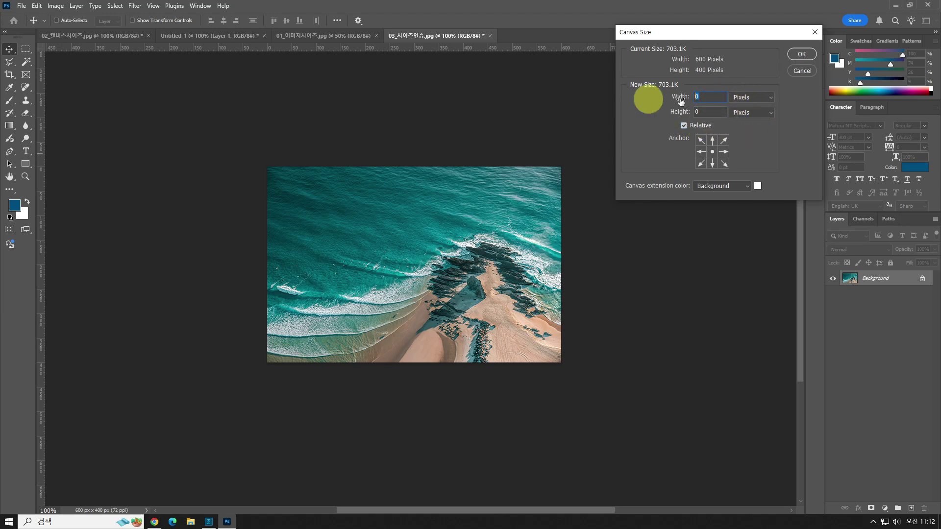
type("100")
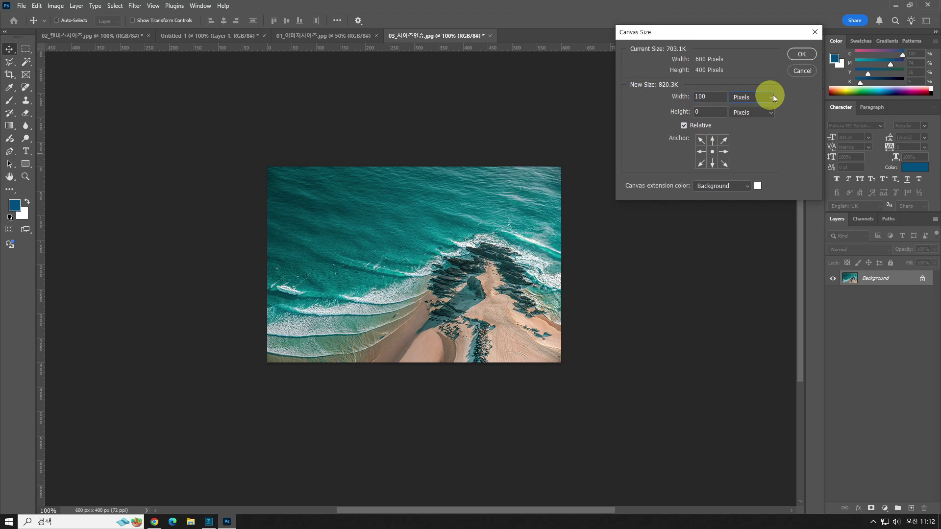
key("Tab")
type("100")
left_click(799, 54)
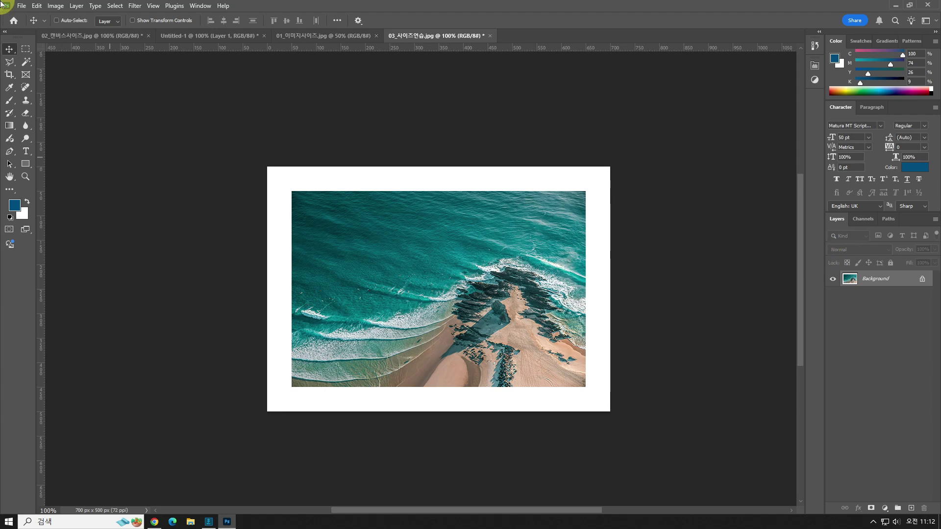
Extend the beach photo's canvas by a relative 50 pixels in height, anchored at the top edge so the border grows below the photo.
left_click(56, 6)
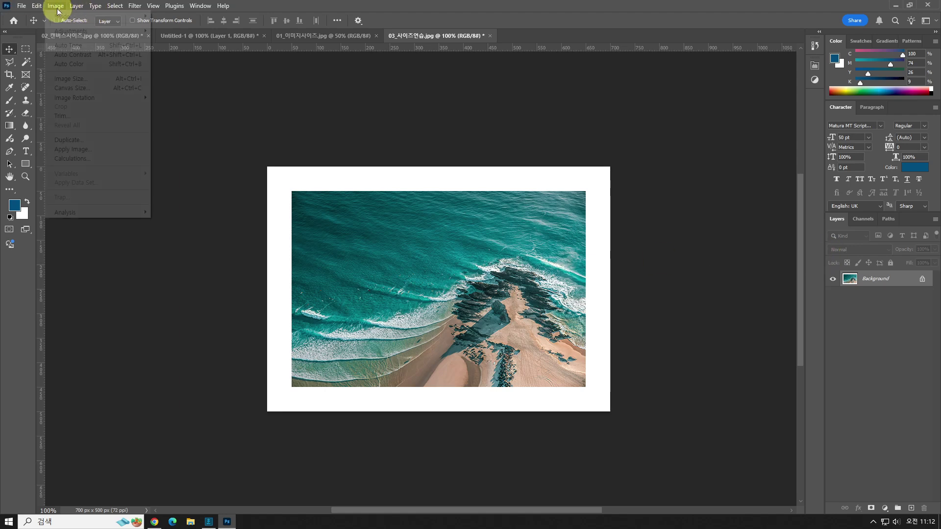
left_click(86, 87)
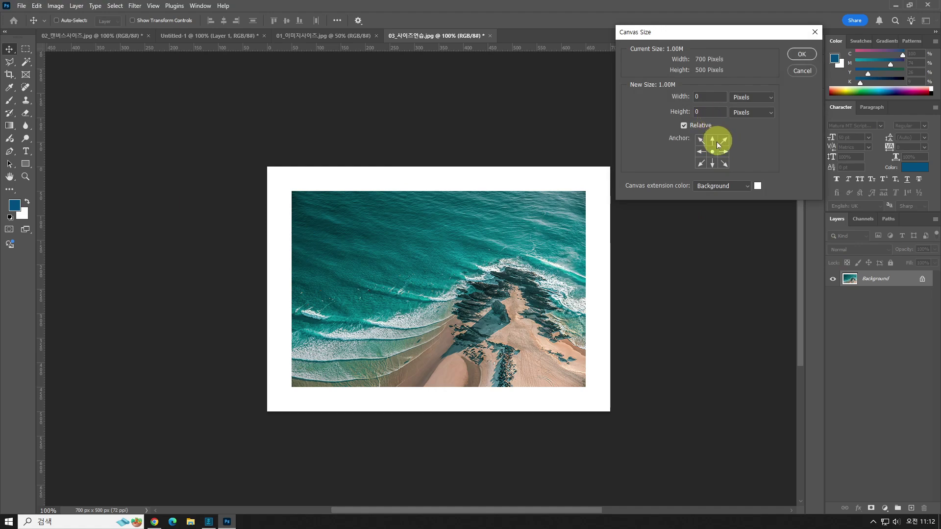
left_click(709, 112)
type("50")
left_click(794, 53)
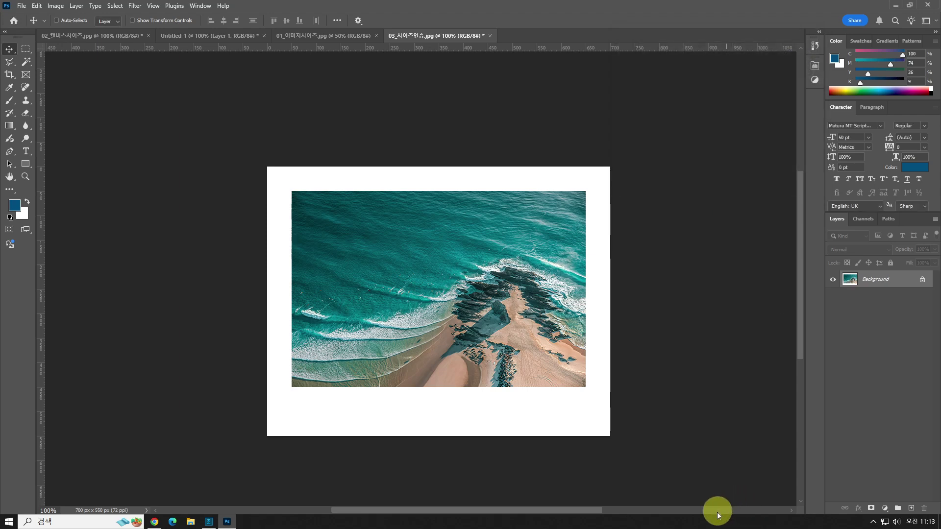
Add a new layer and draw a rectangular marquee selection within the white border, surrounding the beach photo.
left_click(912, 510)
left_click(25, 50)
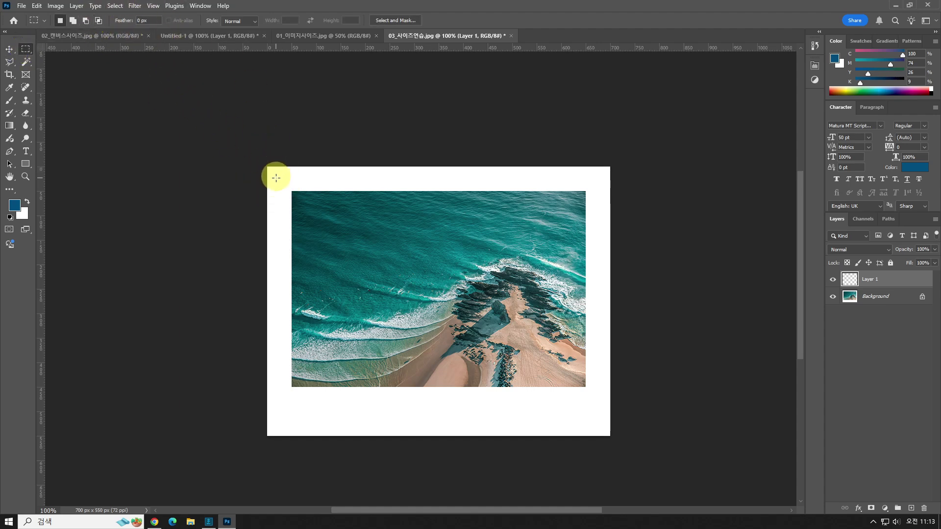
left_click_drag(276, 178, 595, 426)
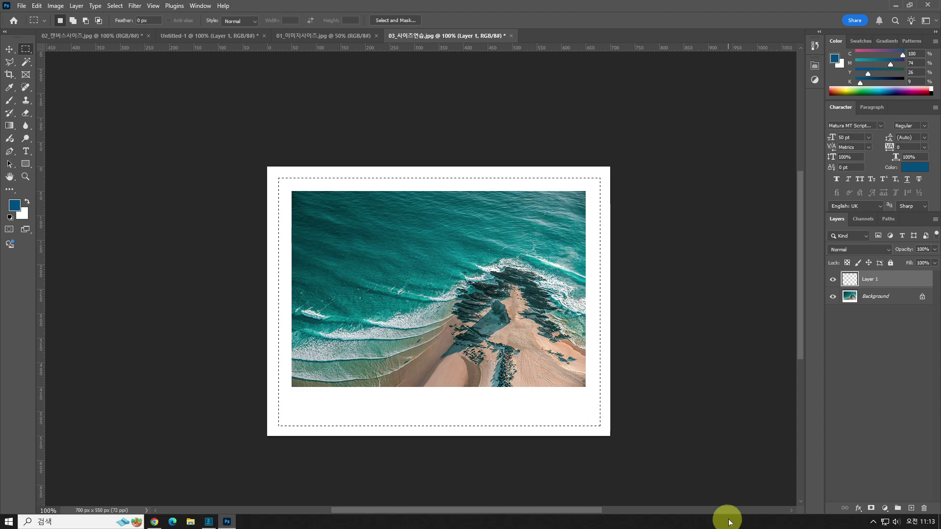
Nudge the rectangular selection slightly downward and subtract a thin strip from its lower edge.
key("Right")
key("Right")
key("Right")
key("Down")
key("Down")
key("Down")
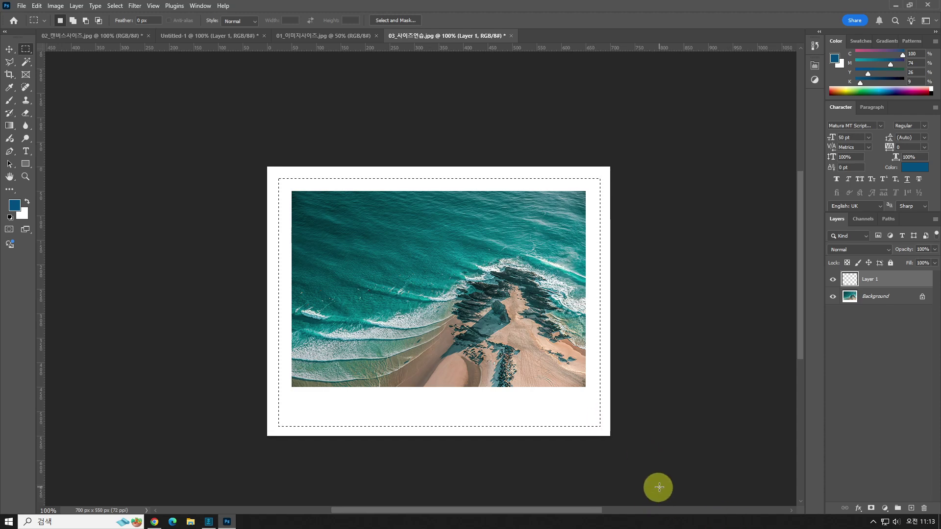
key("Down")
key("Down")
key("Down")
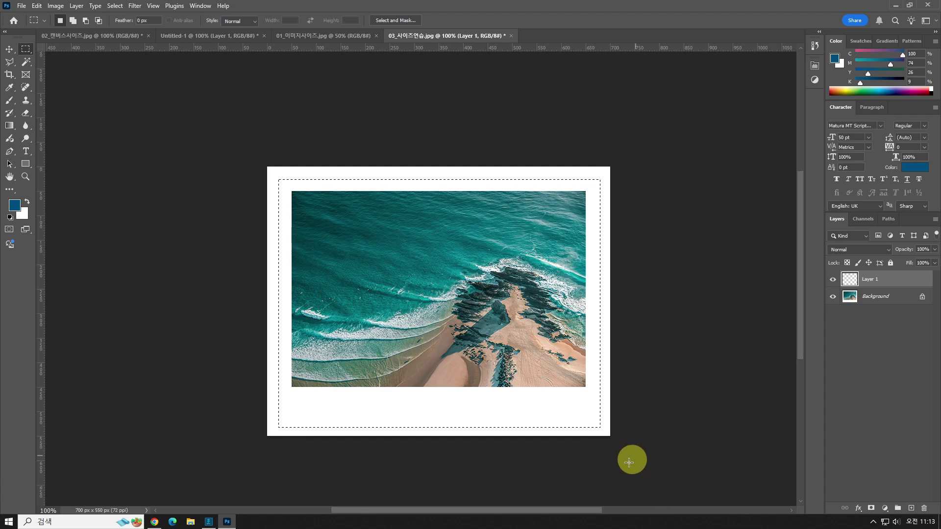
left_click_drag(618, 465, 229, 420)
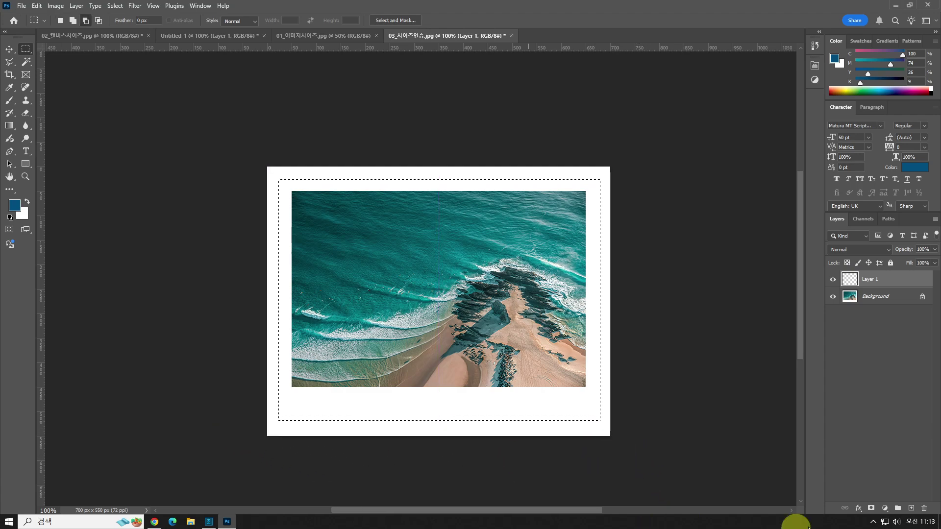
Fine-tune the selection outline's position in small nudges to even out its spacing between the photo and the canvas edges.
key("Right")
key("Right")
key("Up")
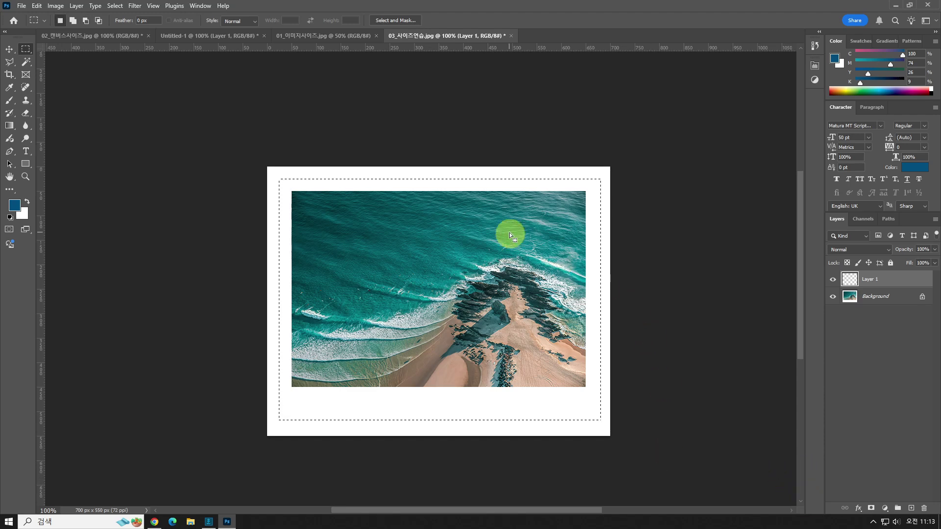
key("Left")
key("Left")
key("Left")
key("Left")
key("Up")
key("Up")
key("Up")
key("Up")
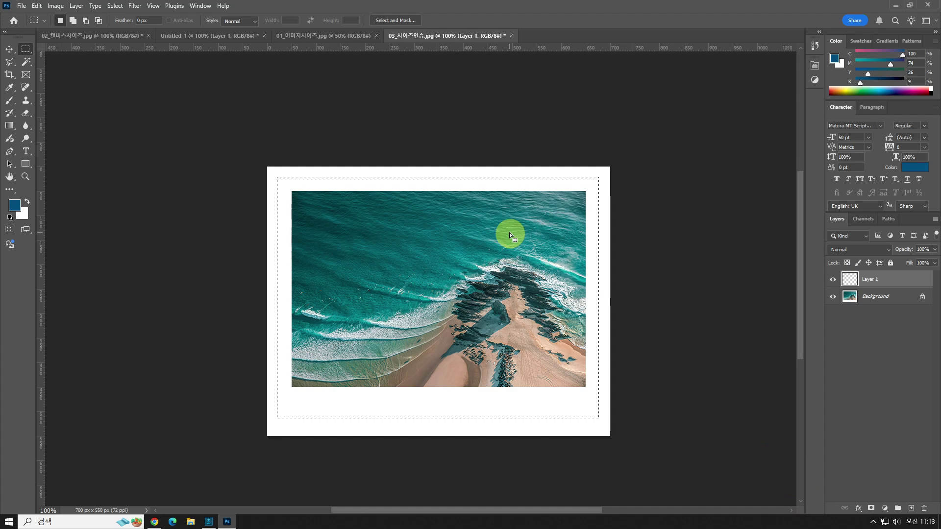
key("Right")
key("Right")
key("Down")
key("Down")
key("Down")
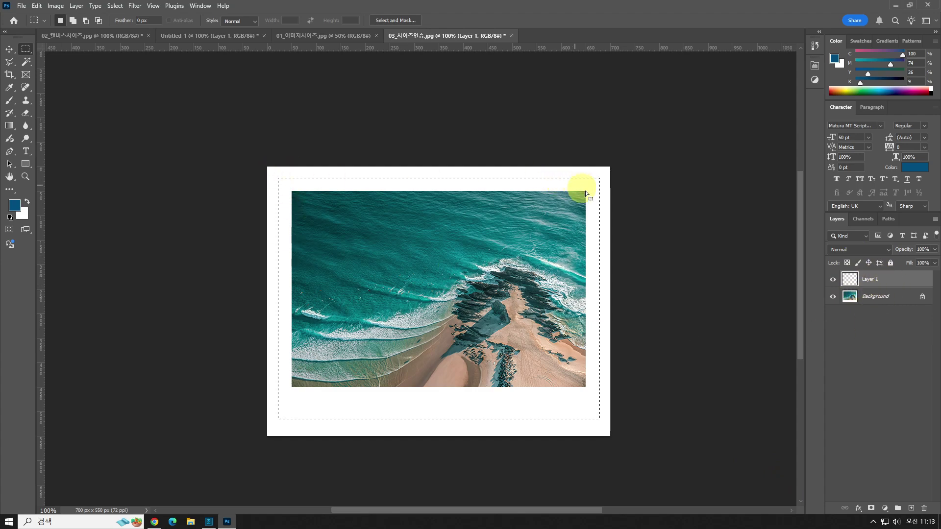
Stroke the selection with a 2 px line located inside, in teal based on a colour sampled from the sea, and deselect.
left_click(37, 6)
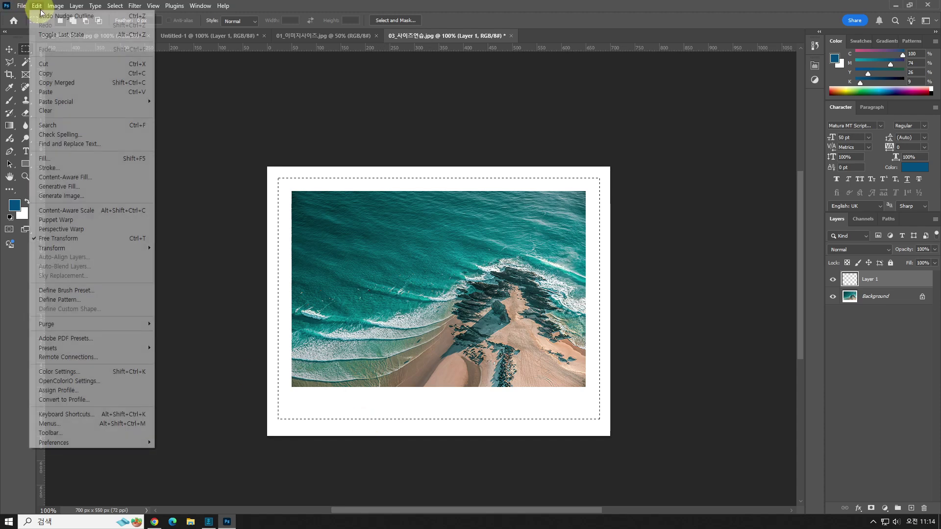
left_click(52, 168)
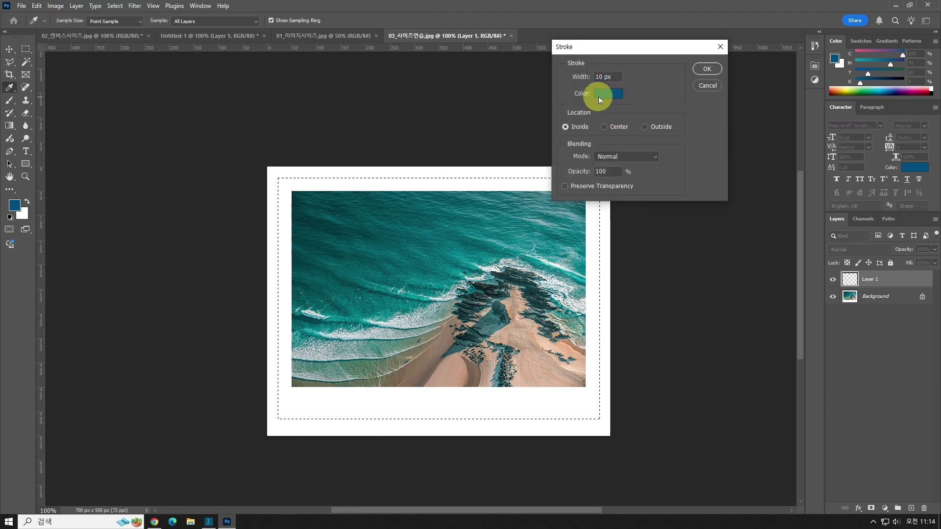
left_click(599, 96)
left_click(400, 277)
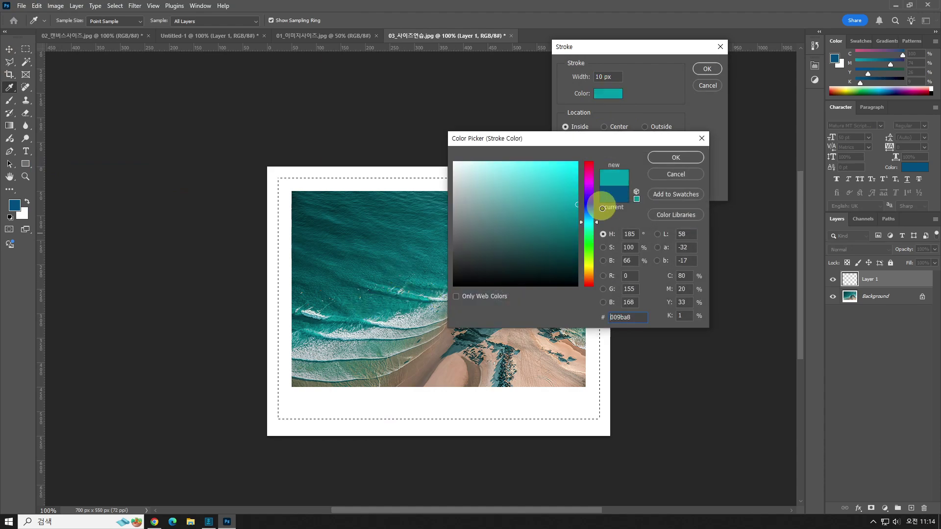
left_click(665, 158)
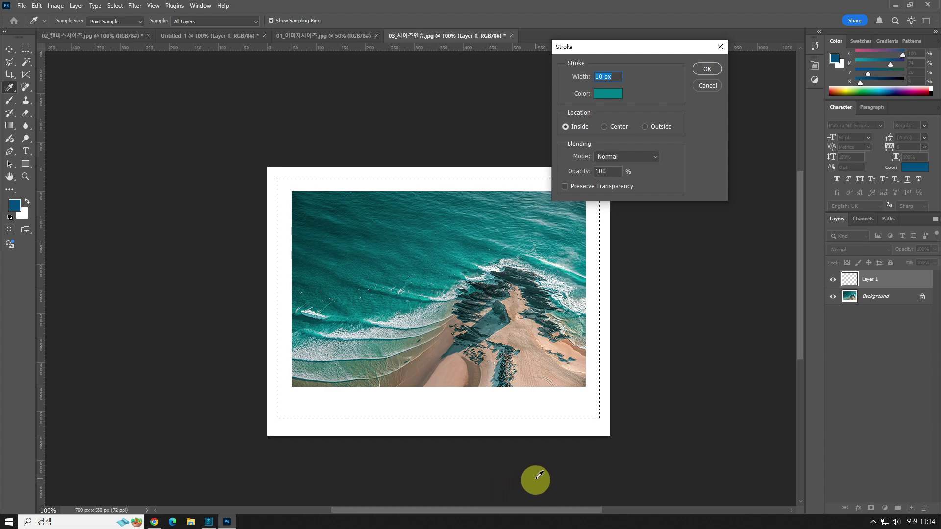
type("2")
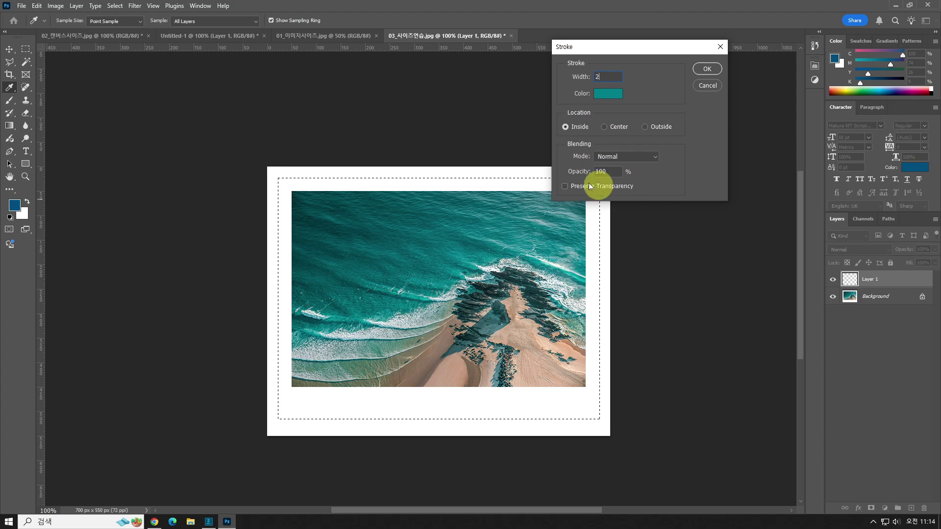
left_click(710, 71)
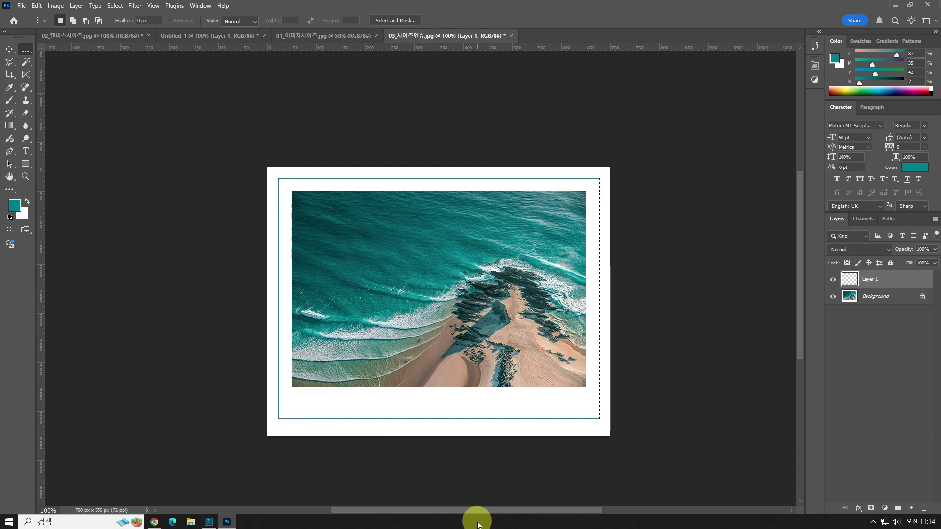
left_click(115, 5)
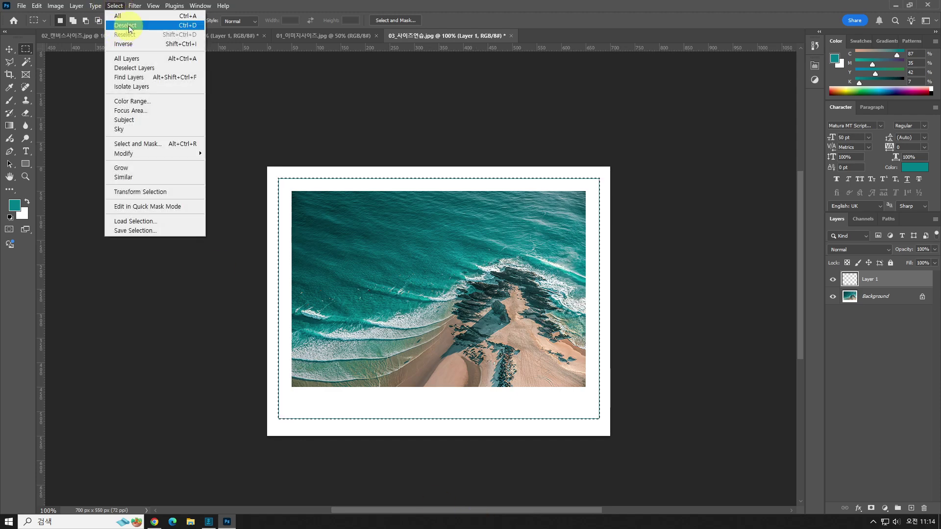
left_click(129, 25)
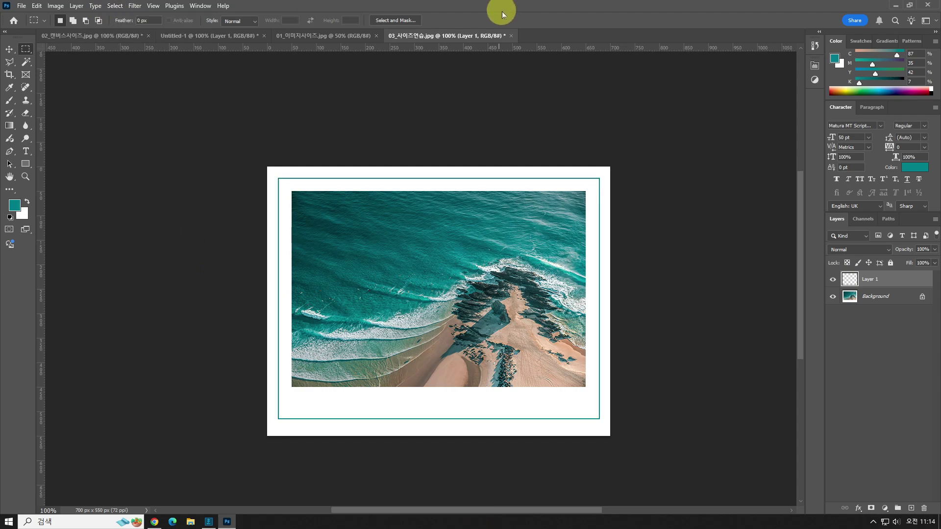
Undo the frame stroke, restroke the same selection with a thinner teal line inside, and deselect.
left_click(36, 5)
left_click(46, 168)
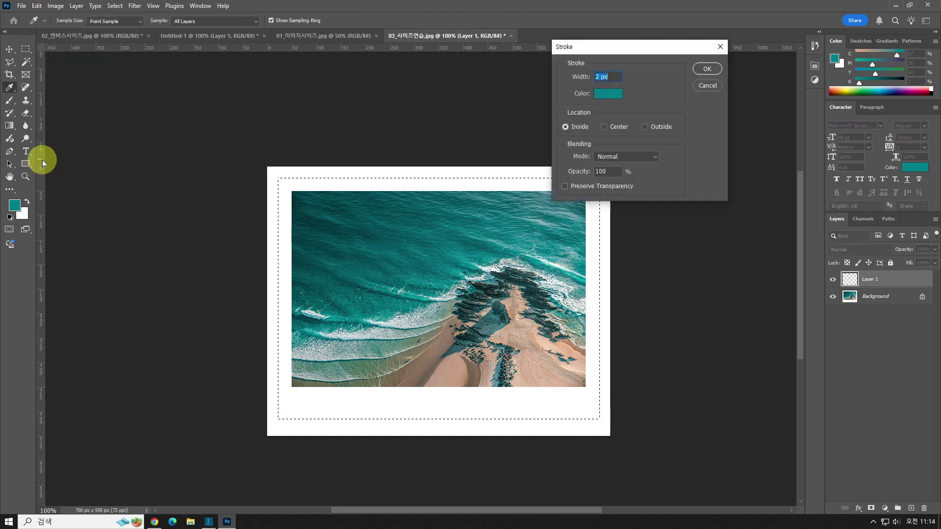
key("Escape")
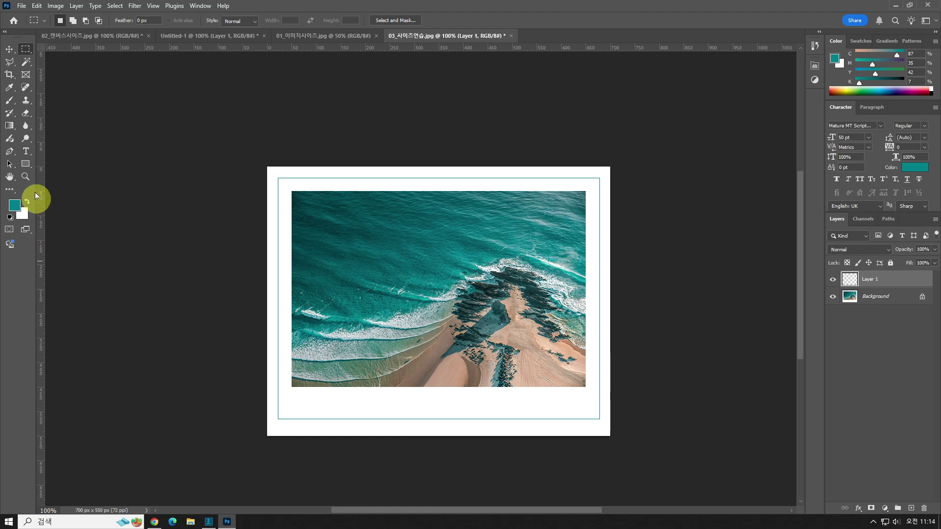
Add the horizontal text "2025년 1월 6일" in the white strip below the photo.
left_click(26, 151)
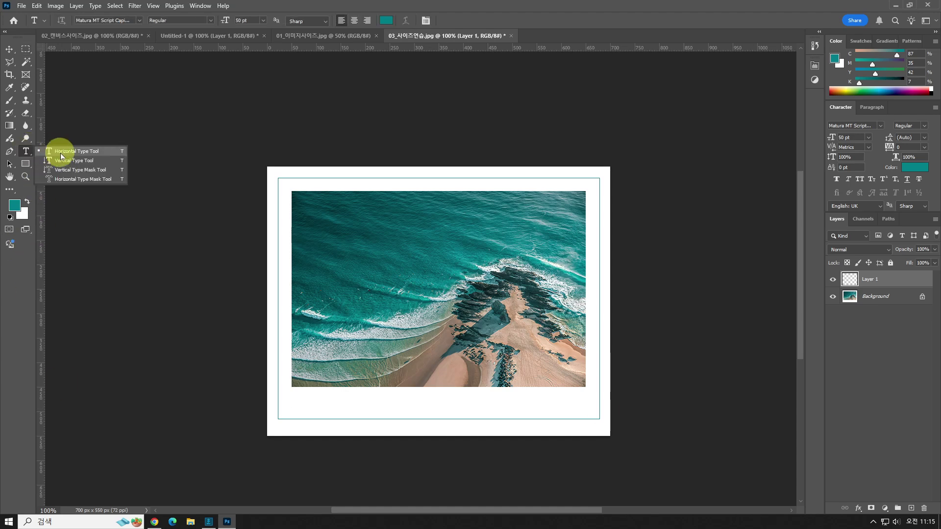
left_click(61, 152)
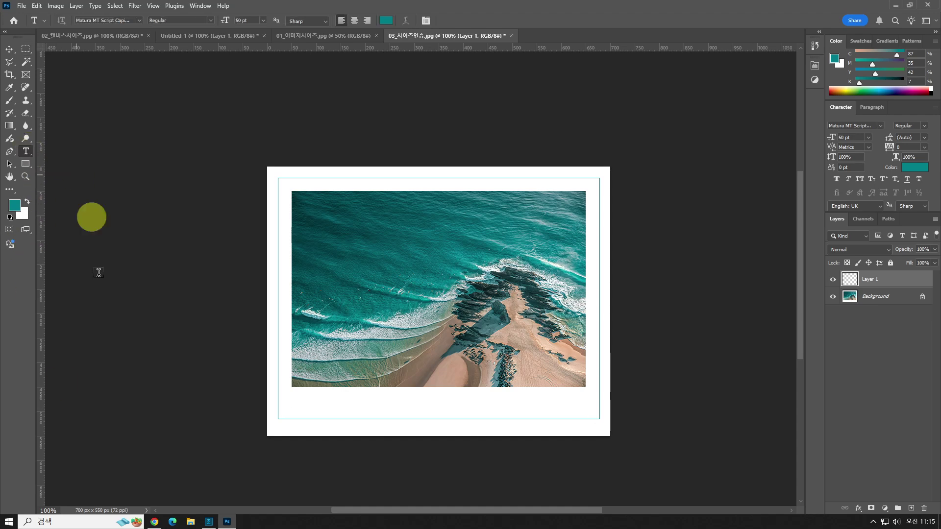
left_click(297, 403)
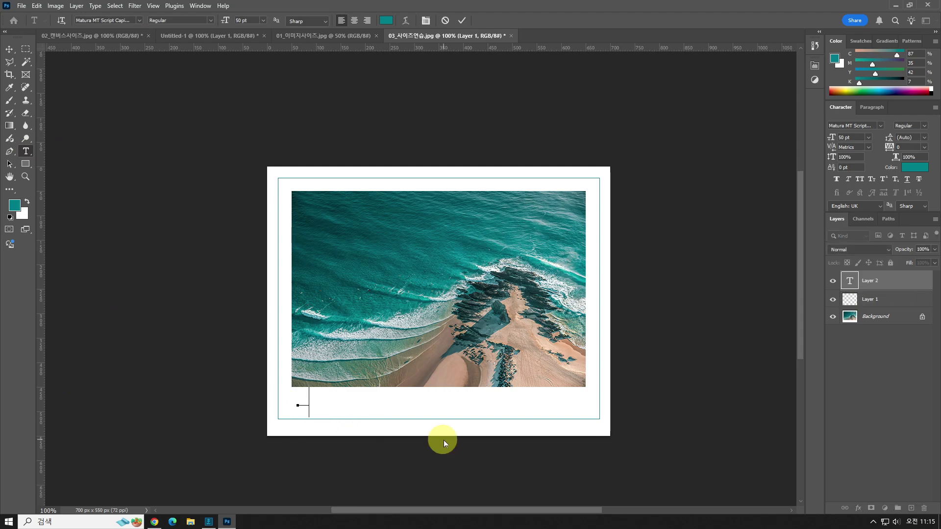
type("2024")
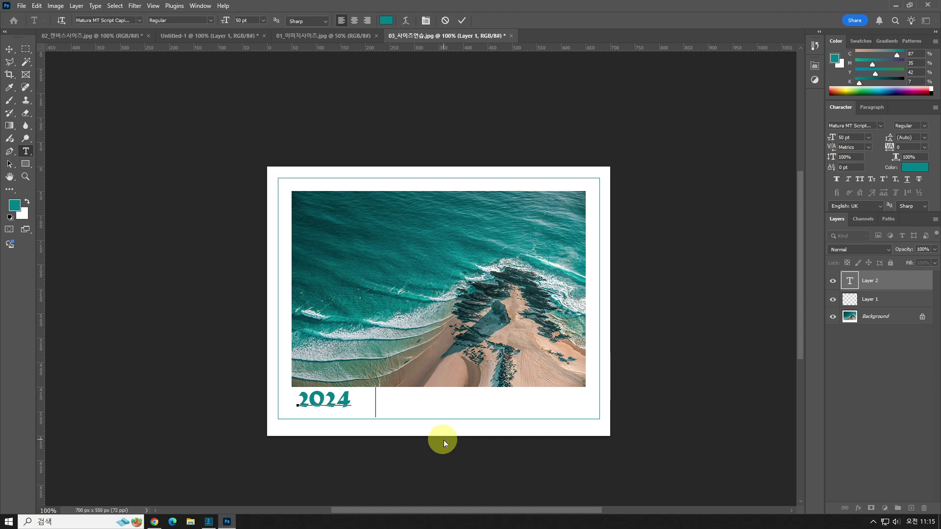
key("BackSpace")
key("BackSpace")
key("BackSpace")
key("BackSpace")
key("BackSpace")
type("5년 1월")
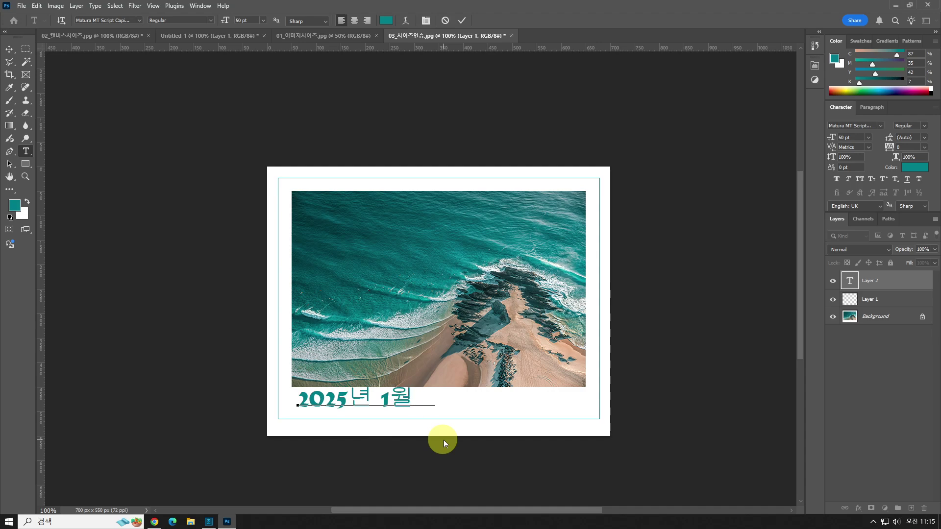
type(" 6일")
left_click(443, 440)
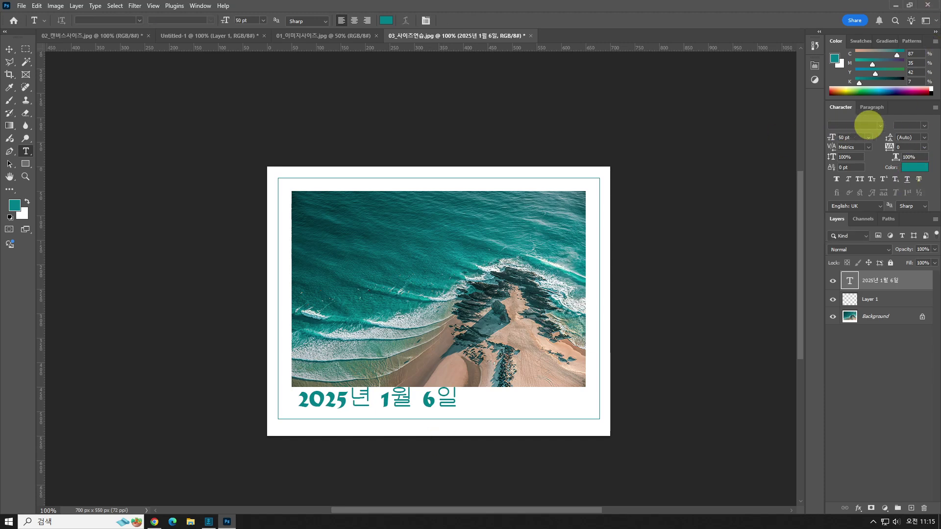
Filter the fonts to favourites and set the date text to Gowun Batang Regular.
left_click(882, 126)
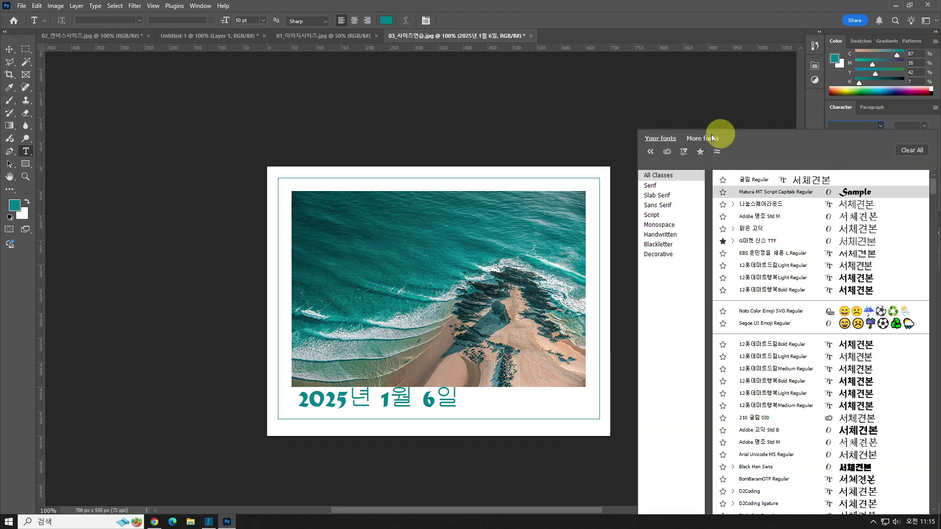
left_click(701, 152)
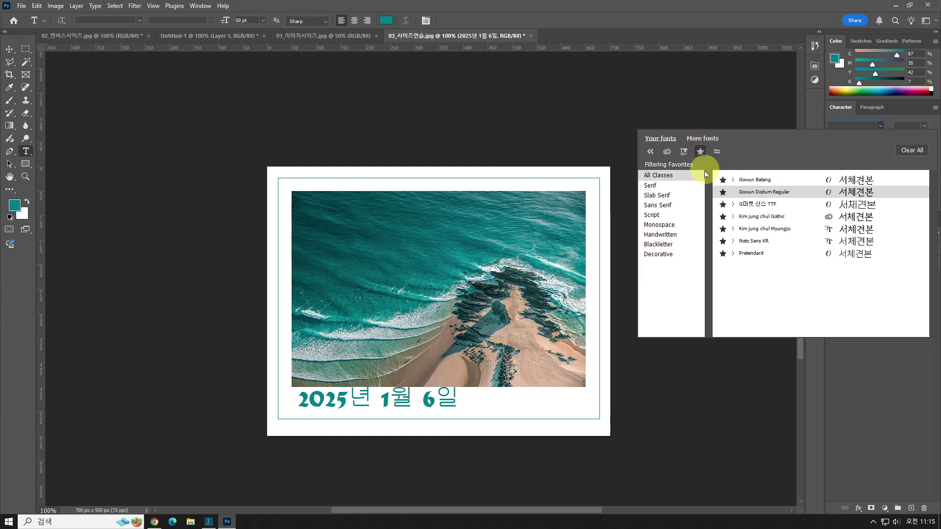
left_click(733, 181)
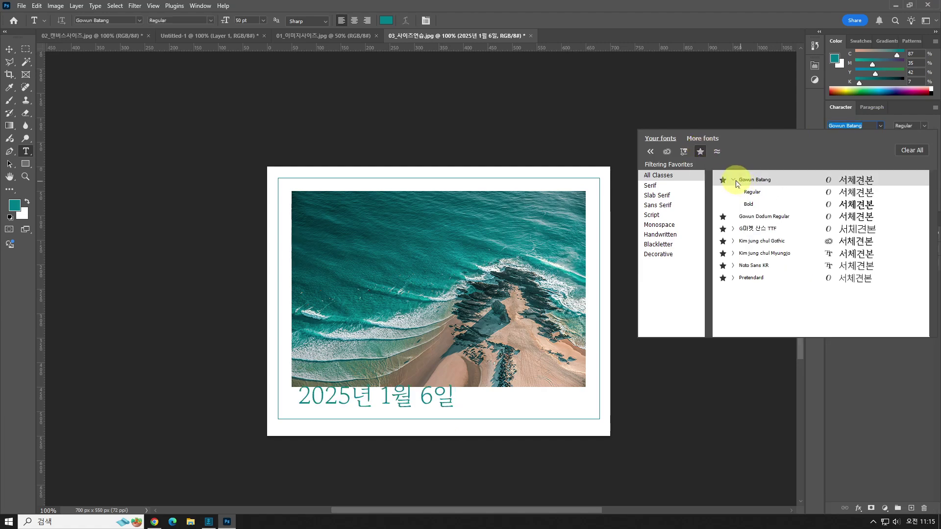
left_click(762, 197)
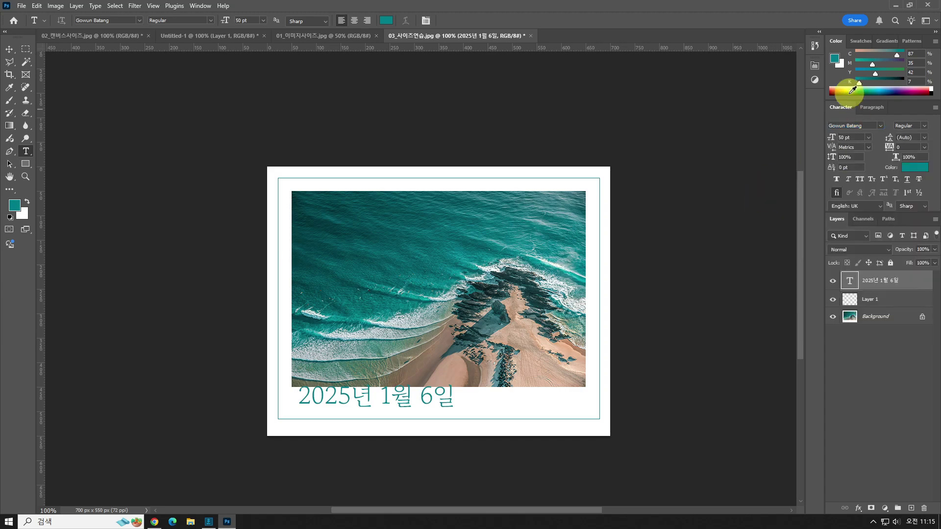
Change the date text's colour to black 000000, and lighten it to dark grey 3b3b3b.
left_click(919, 172)
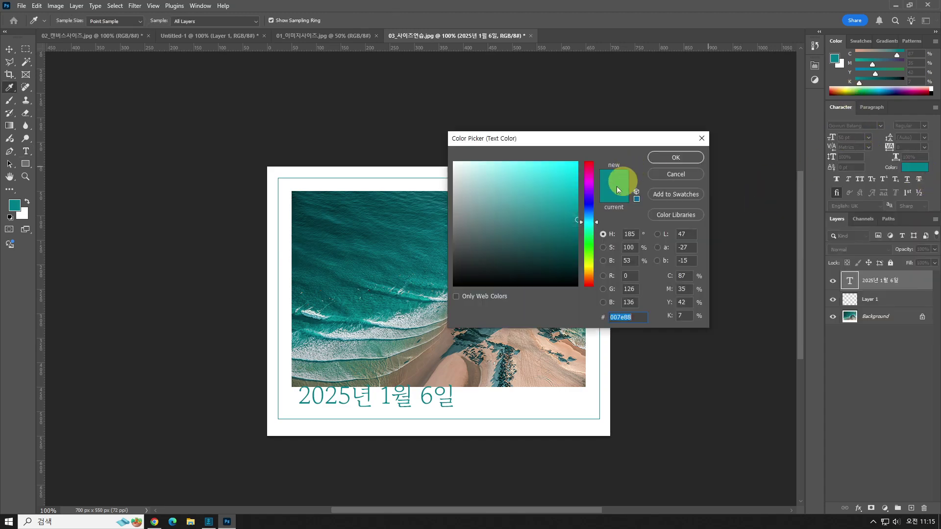
type("000000")
key("Return")
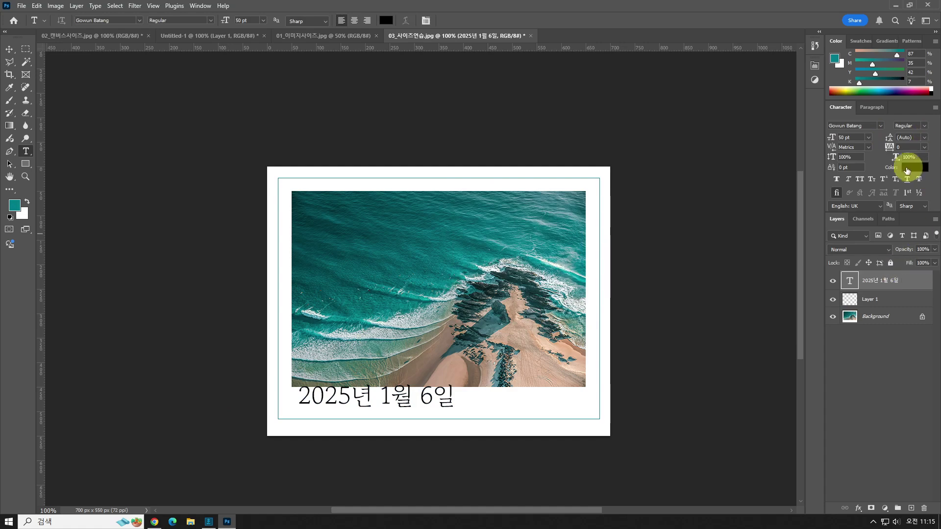
left_click(914, 167)
left_click(454, 259)
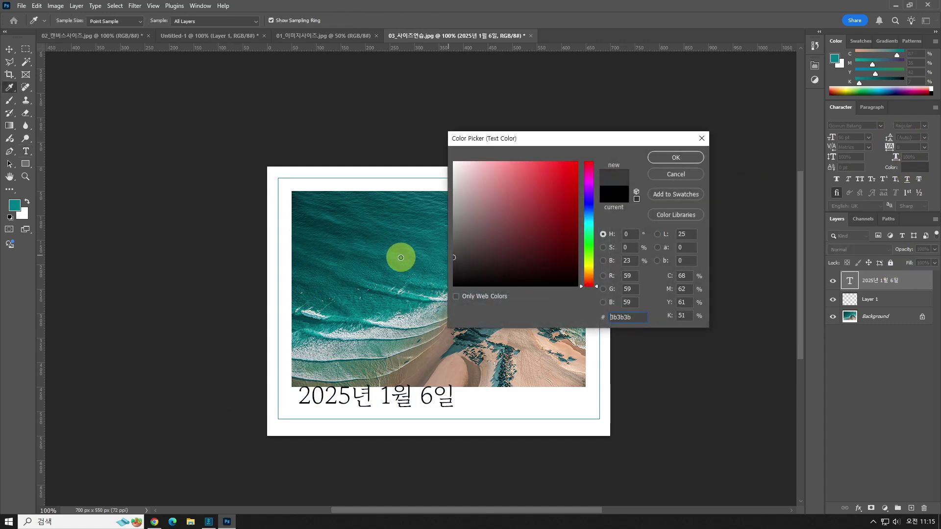
key("Return")
Accept the dark grey colour, set the date text's size to 25 pt, and align it with the photo's left edge.
left_click(848, 138)
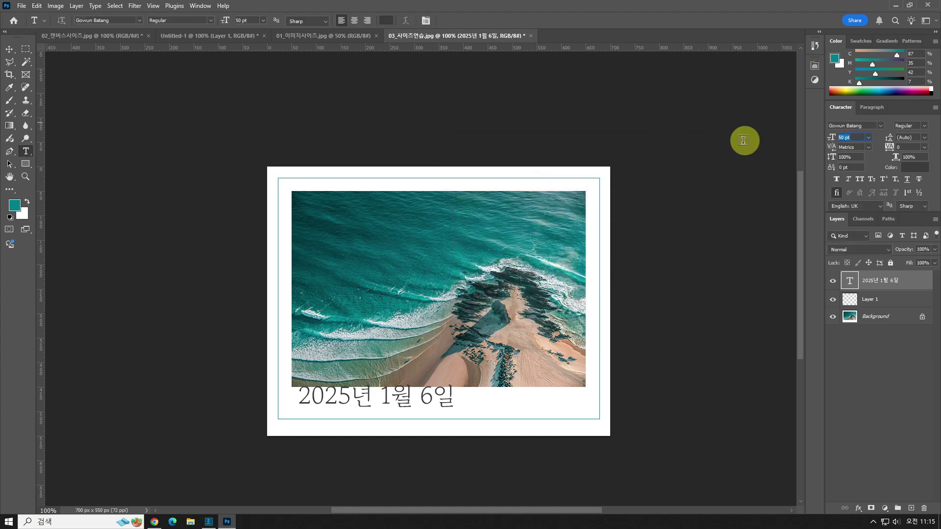
type("25")
key("Return")
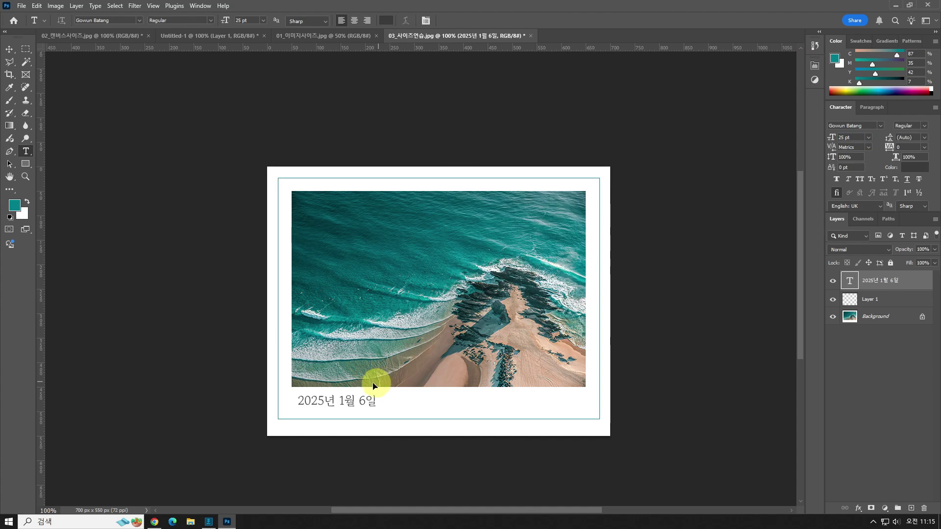
mouse_move(370, 378)
left_mouse_down()
mouse_move(377, 381)
mouse_move(368, 381)
left_mouse_up()
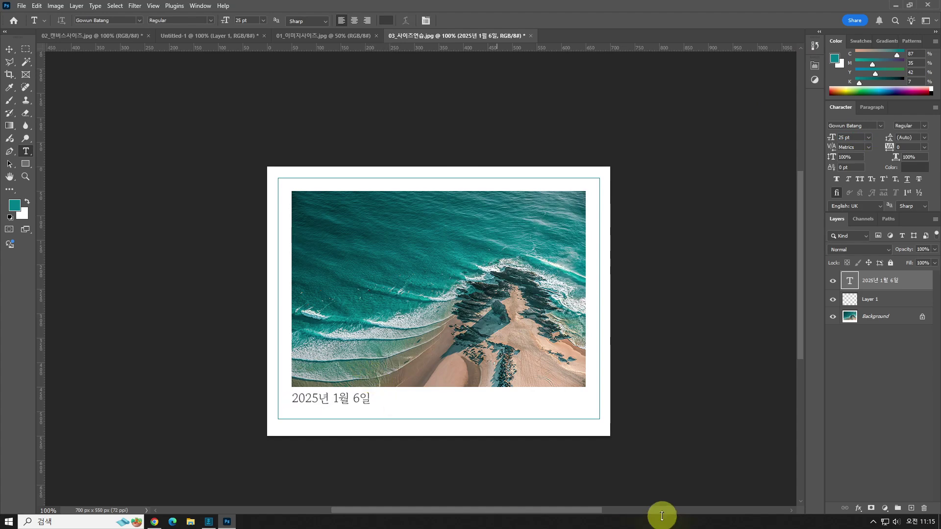
Add the text "울기등대에서..." below the photo and move it near the photo's right edge, level with the date.
left_click(461, 398)
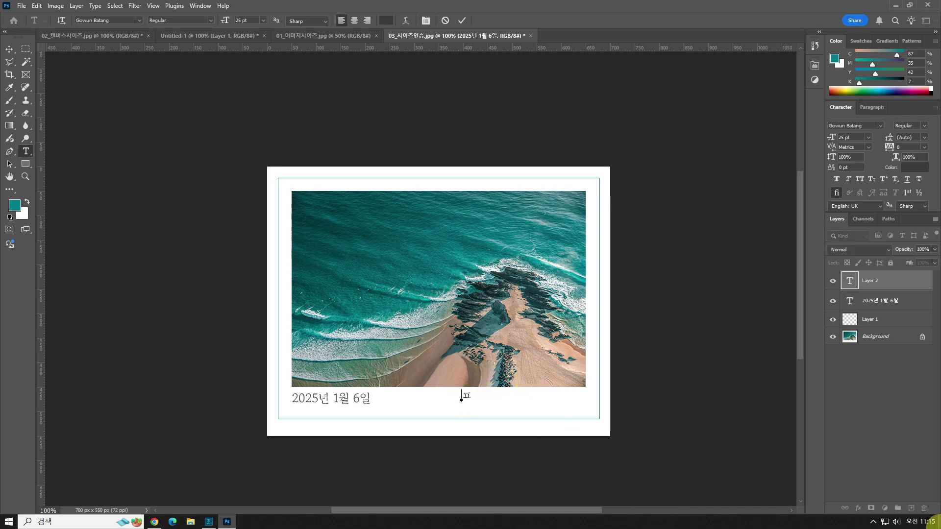
type("울기둥대에서...")
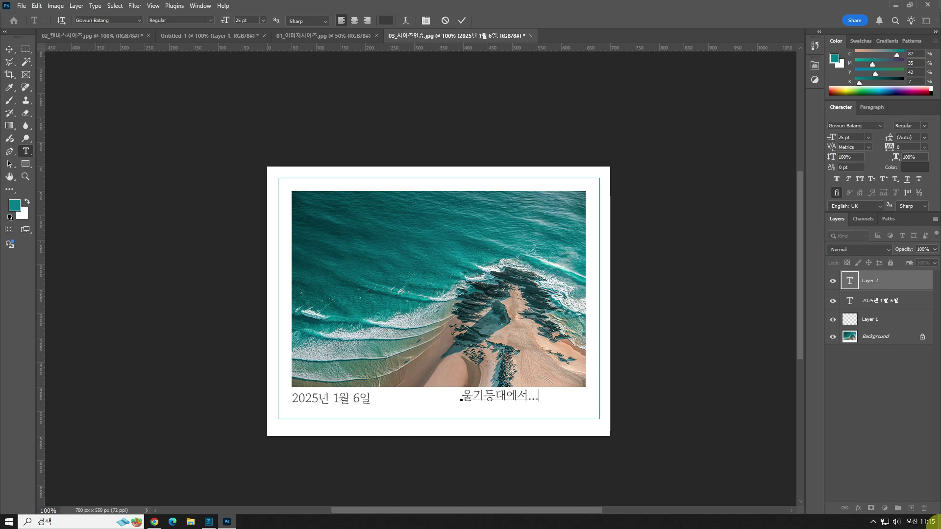
key("ctrl+Return")
left_click_drag(546, 378, 592, 383)
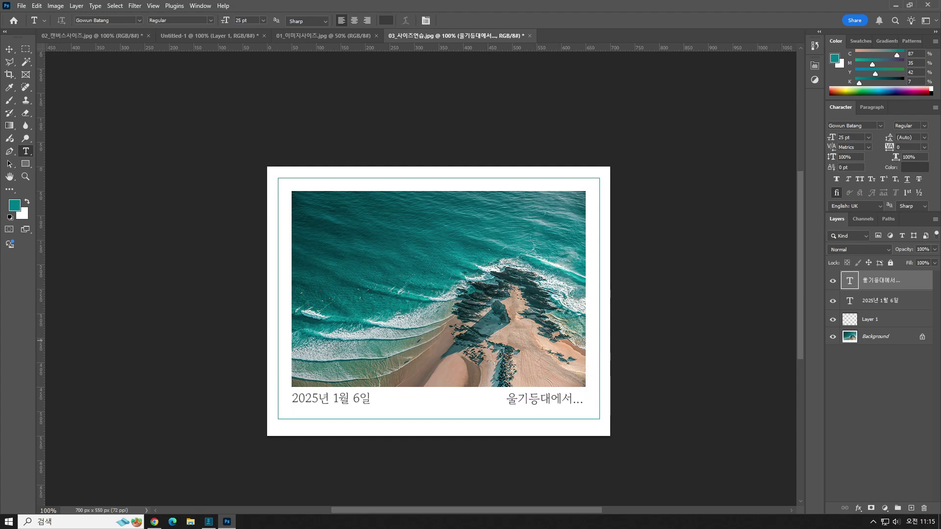
Reduce the date text's size to 20 pt.
left_click(882, 300)
left_click(852, 137)
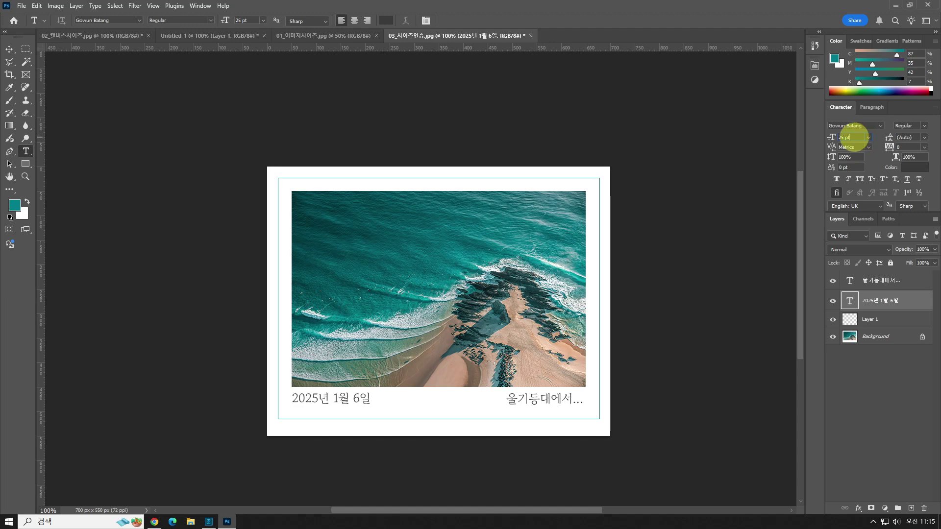
key("Down")
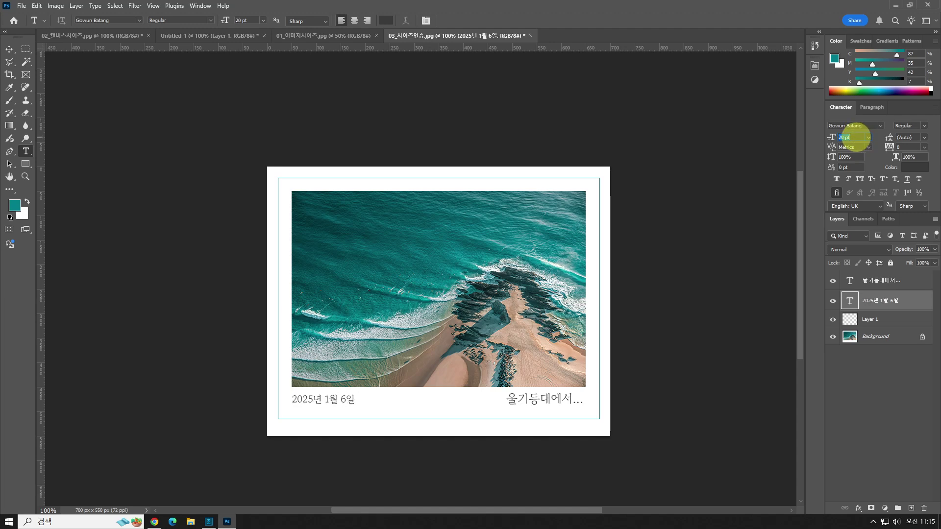
left_click(12, 49)
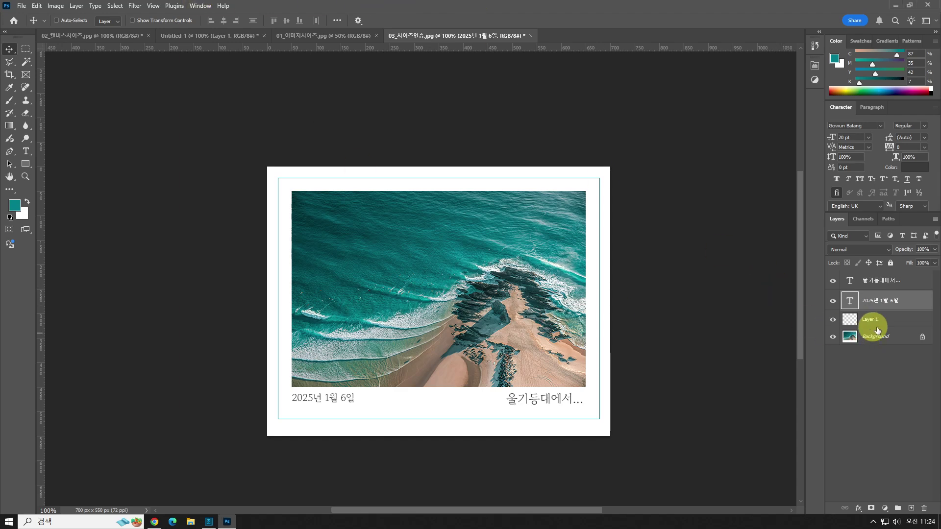
left_click(882, 280)
left_click(882, 300)
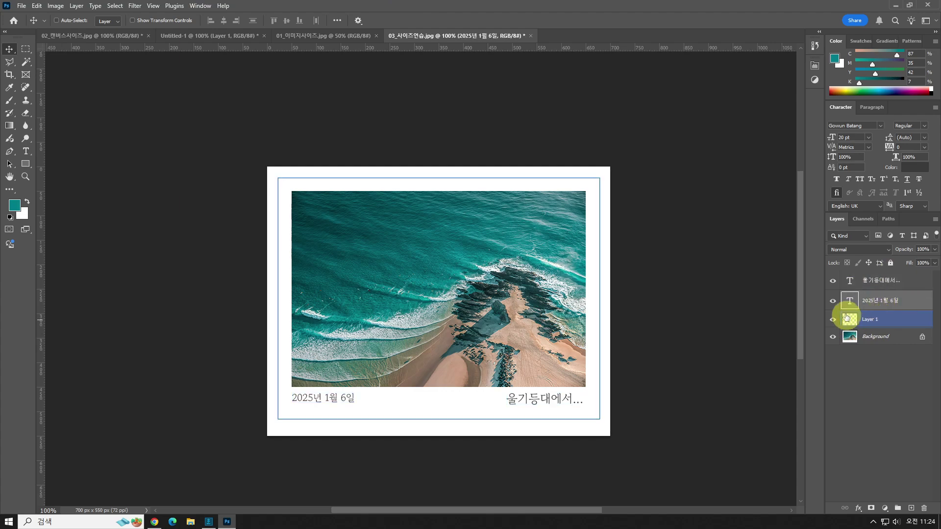
left_click(831, 301)
left_click(831, 301)
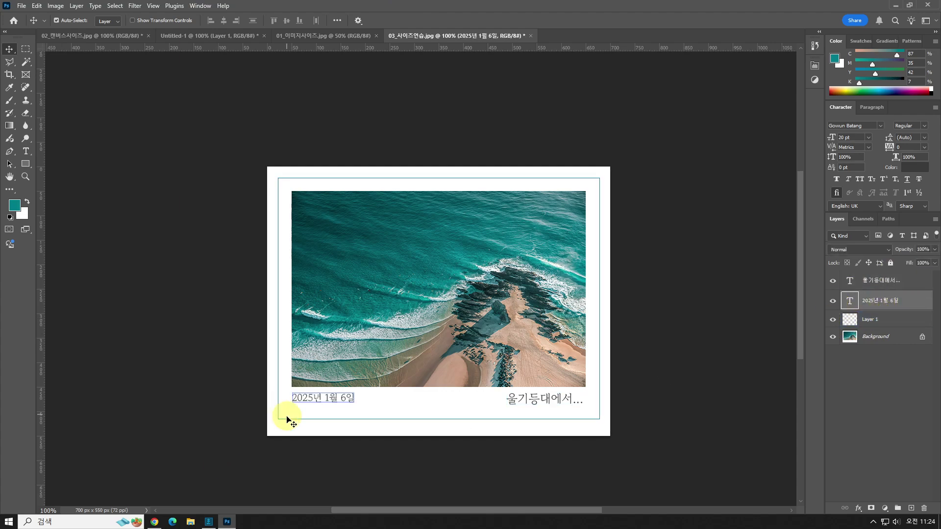
key("ctrl")
left_click_drag(292, 381, 292, 434)
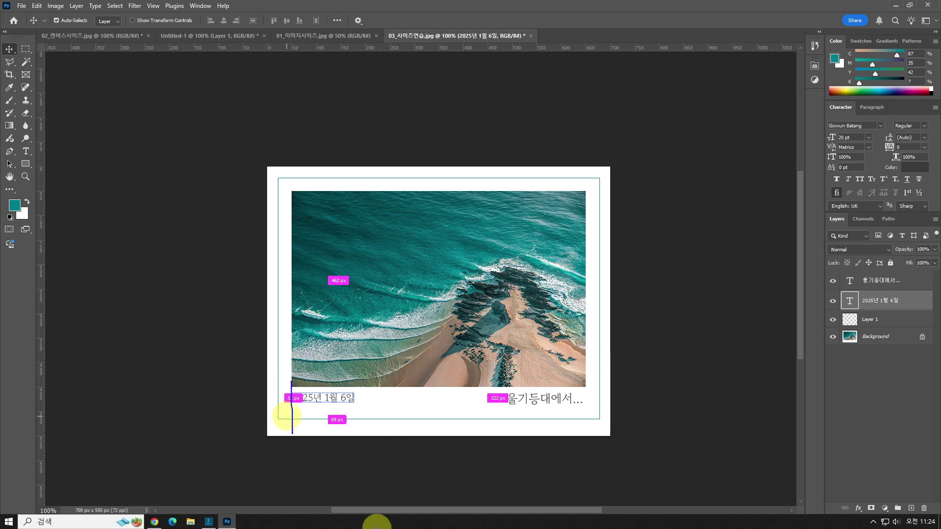
Append "월요일" to the date text so it reads "2025년 1월 6일 월요일".
left_click(26, 150)
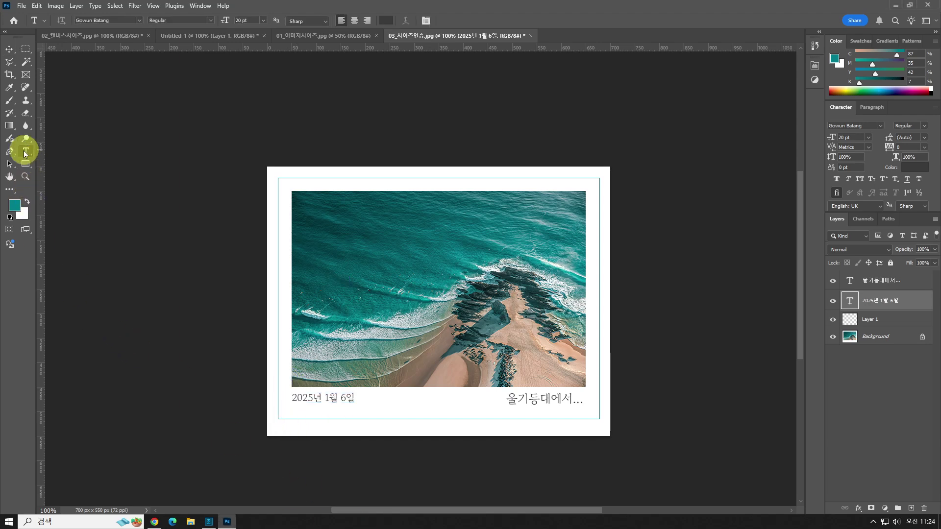
left_click(335, 401)
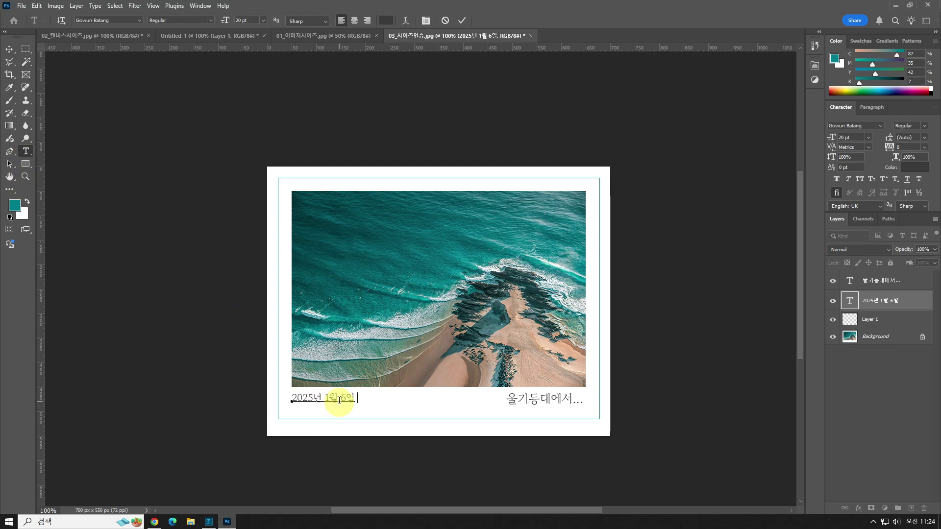
type("월요일")
key("ctrl+Return")
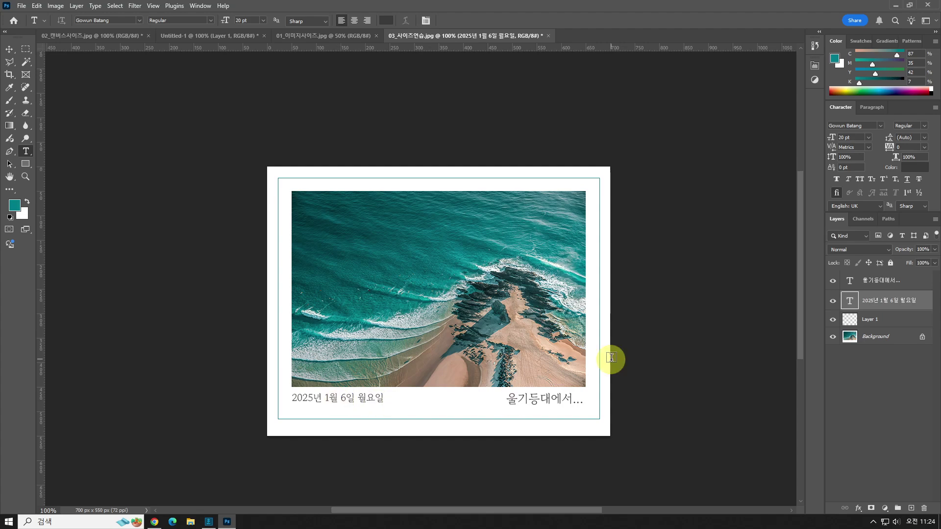
Try inserting "친구랑" in front of the left-aligned "울기등대에서..." caption, and undo the insertion.
left_click(528, 399)
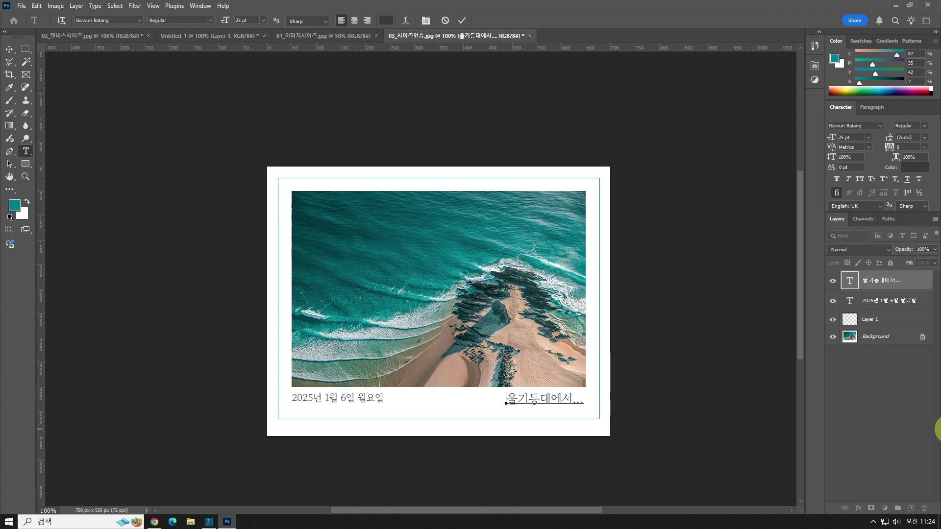
type("친구랑")
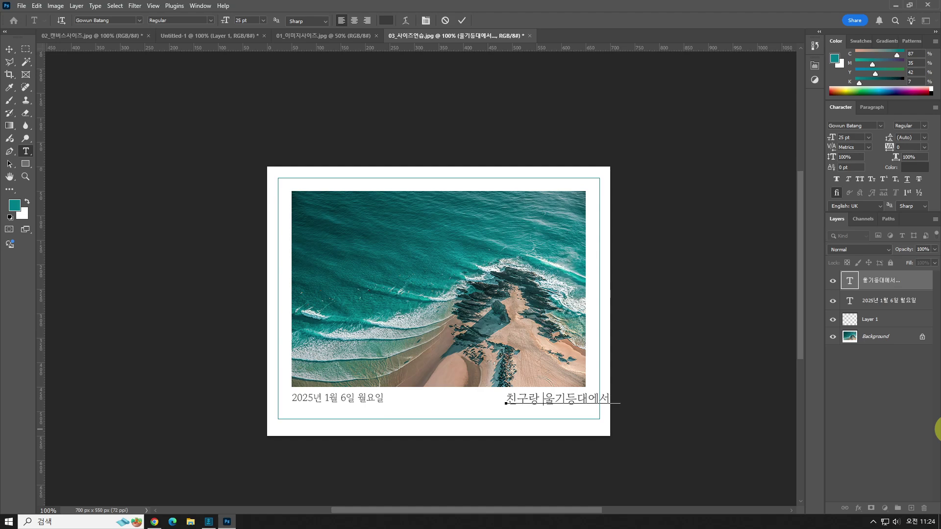
key("ctrl+Return")
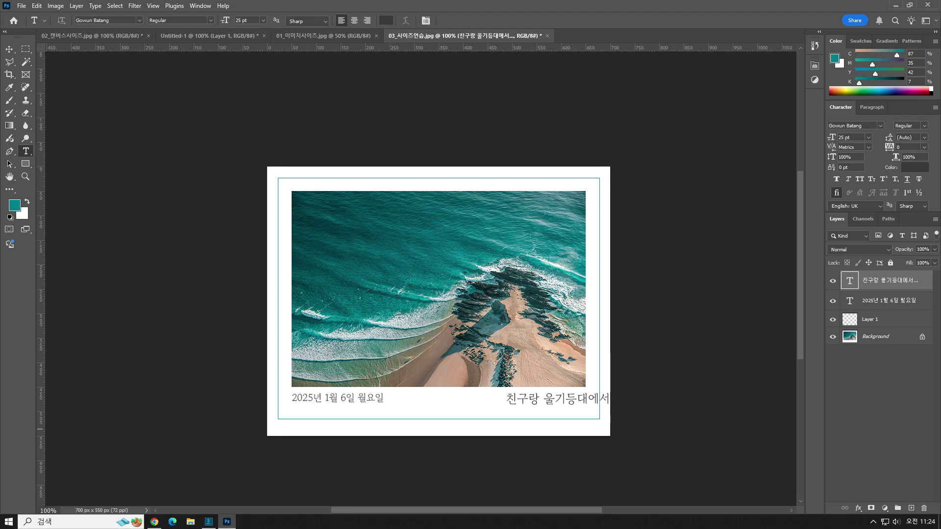
key("ctrl+z")
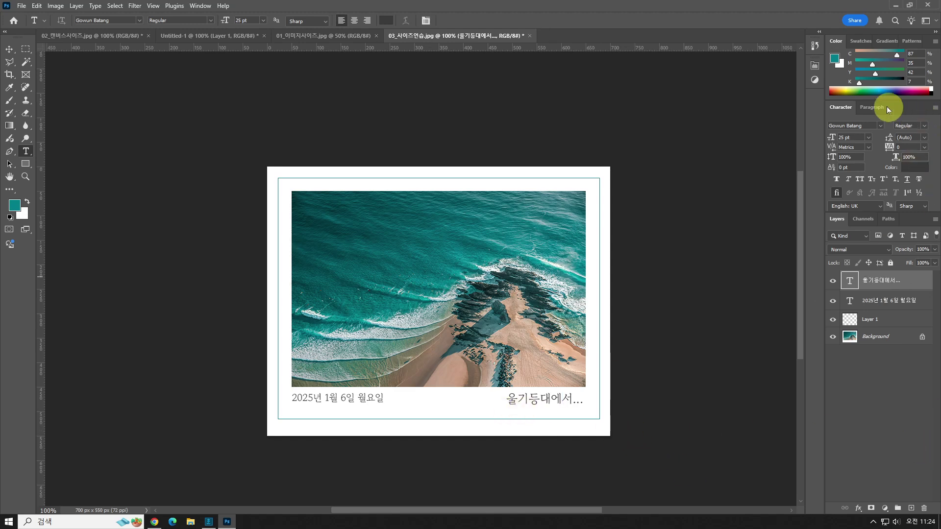
Set the "울기등대에서..." caption to right alignment and move it so its end lines up with the photo's right edge.
left_click(872, 107)
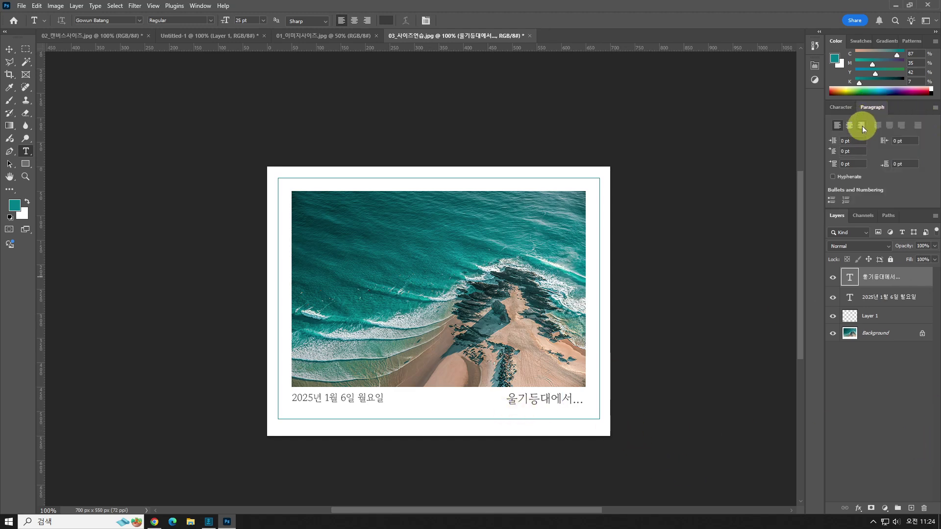
left_click(862, 129)
left_click_drag(485, 399, 565, 403)
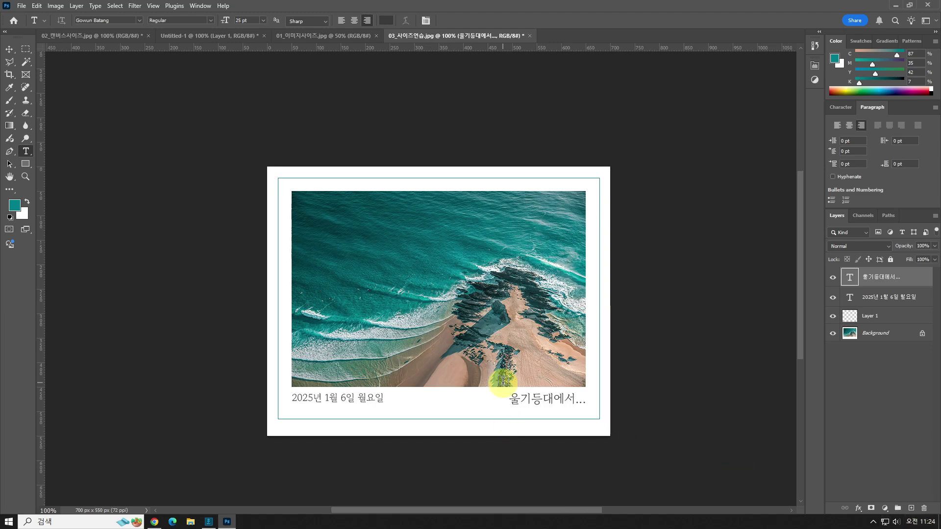
Insert "친구랑" at the start of the right-aligned caption so it reads "친구랑 울기등대에서...".
left_click(522, 399)
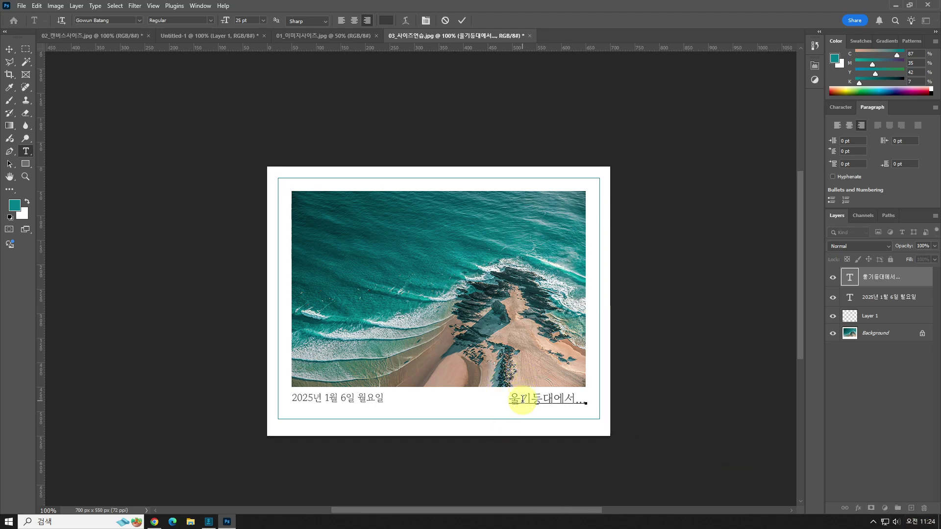
type("ㅊ")
type("친구랑")
key("ctrl+Return")
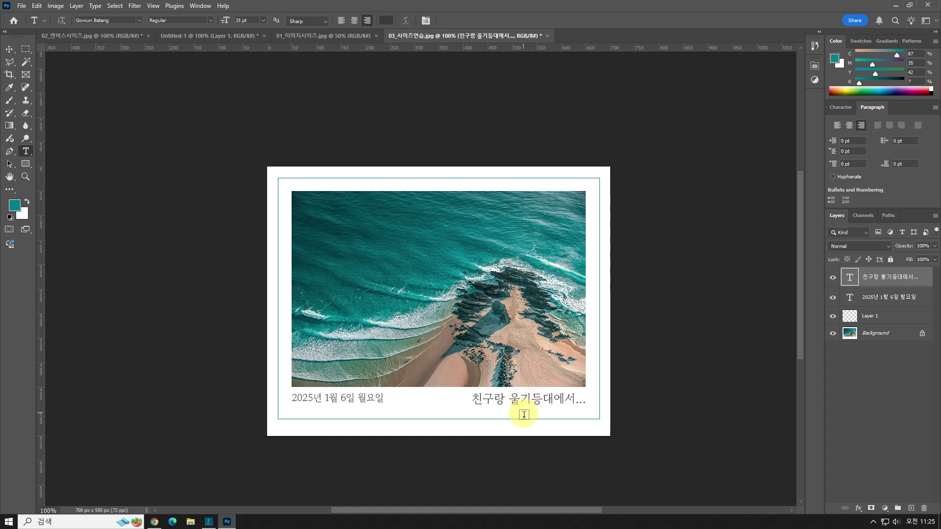